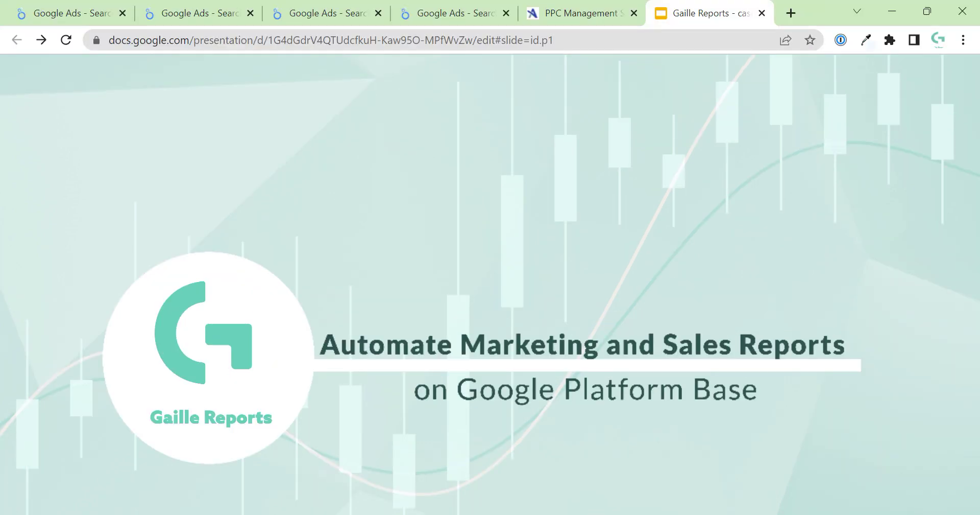
Show slide 2 of the case-study deck, with the adalysis.com screenshot and 'Update Looker Studio reports design'
{"action": "left_click", "coordinate": [88, 211]}
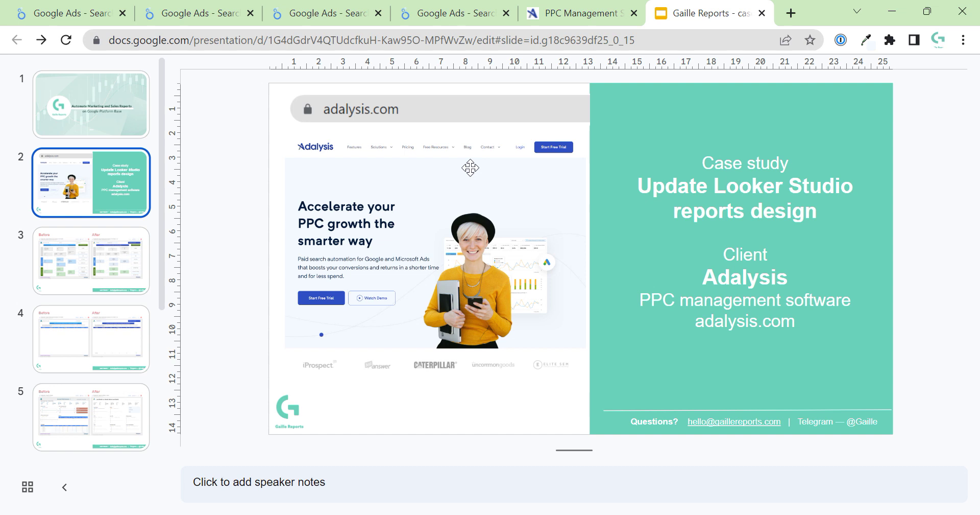
Review the Before/After dashboard comparison slides 3 through 6
{"action": "left_click", "coordinate": [80, 231]}
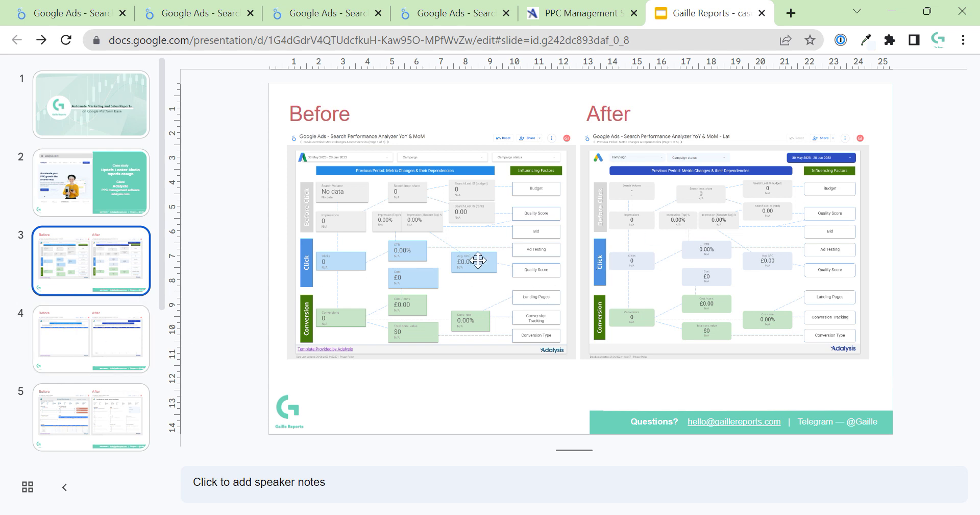
{"action": "left_click", "coordinate": [39, 349]}
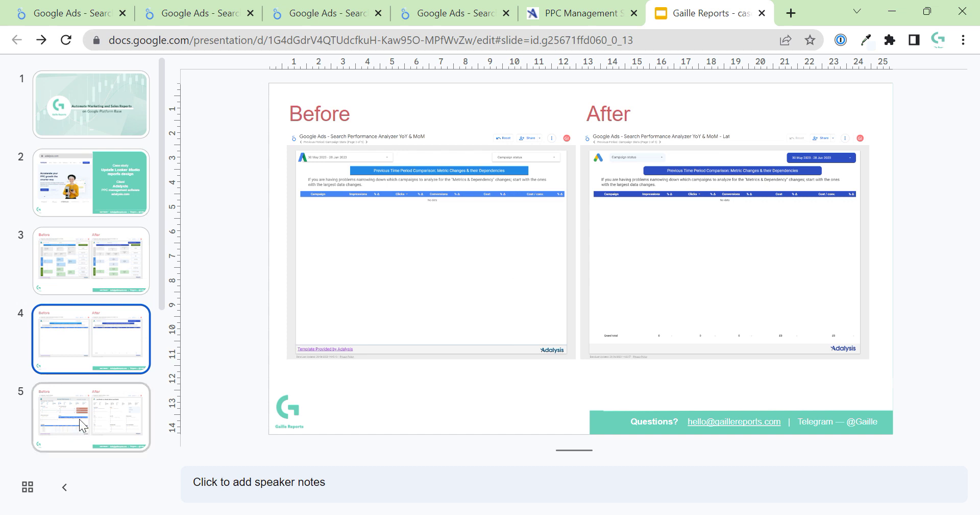
{"action": "left_click", "coordinate": [79, 423]}
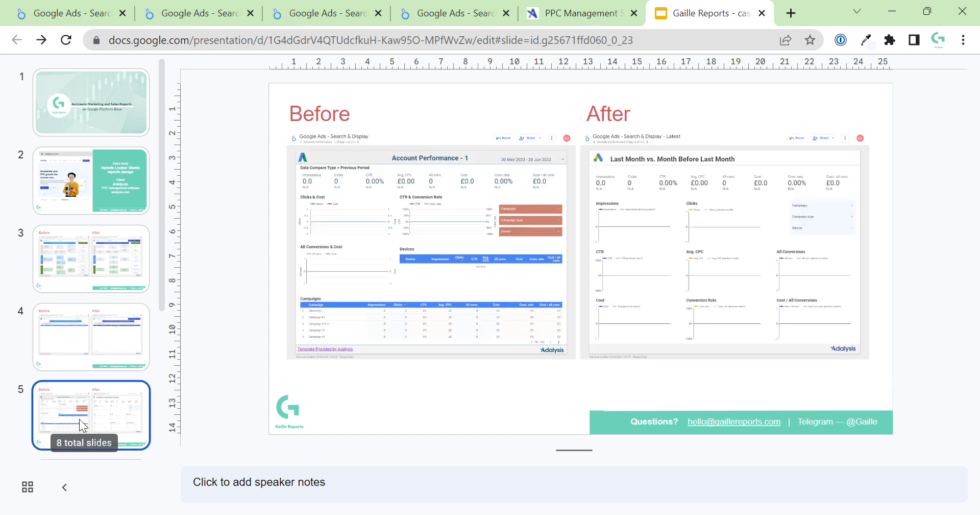
{"action": "scroll", "coordinate": [106, 381], "scroll_direction": "down", "scroll_amount": 2}
{"action": "left_click", "coordinate": [105, 381]}
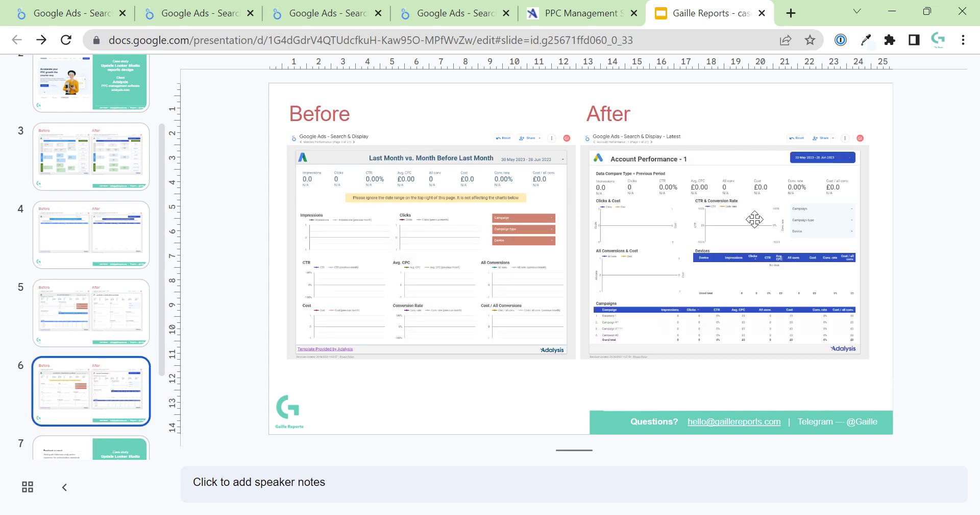
Read the client feedback slide, then return to the original Search Performance Analyzer report
{"action": "scroll", "coordinate": [62, 382], "scroll_direction": "down", "scroll_amount": 2}
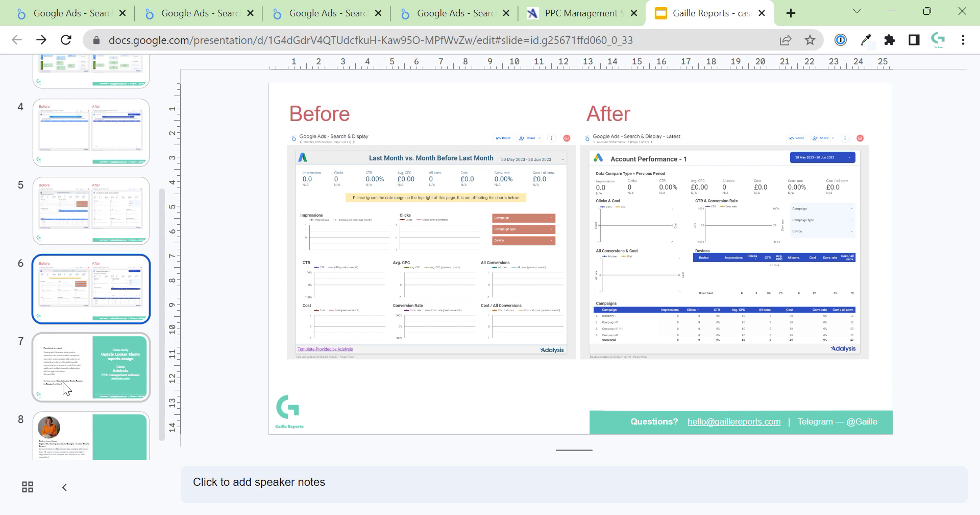
{"action": "left_click", "coordinate": [62, 382]}
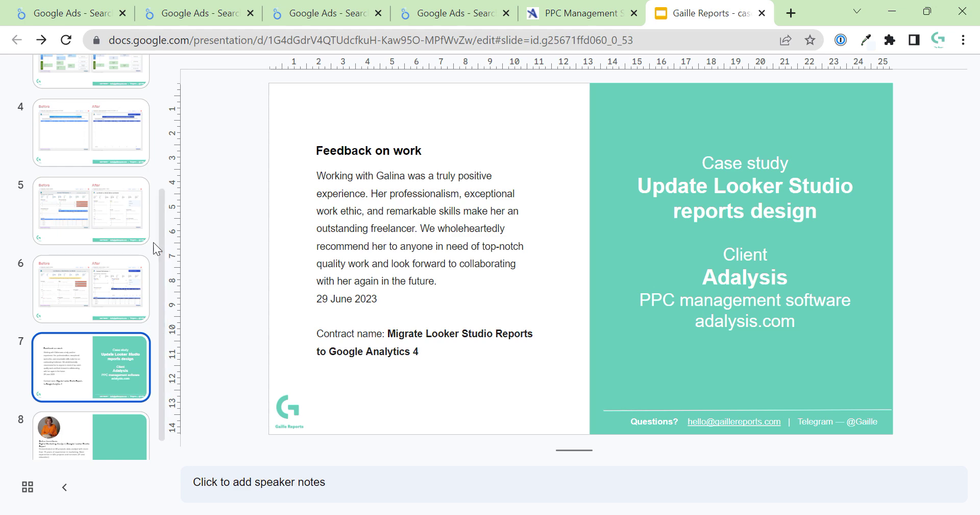
{"action": "scroll", "coordinate": [149, 242], "scroll_direction": "up", "scroll_amount": 4}
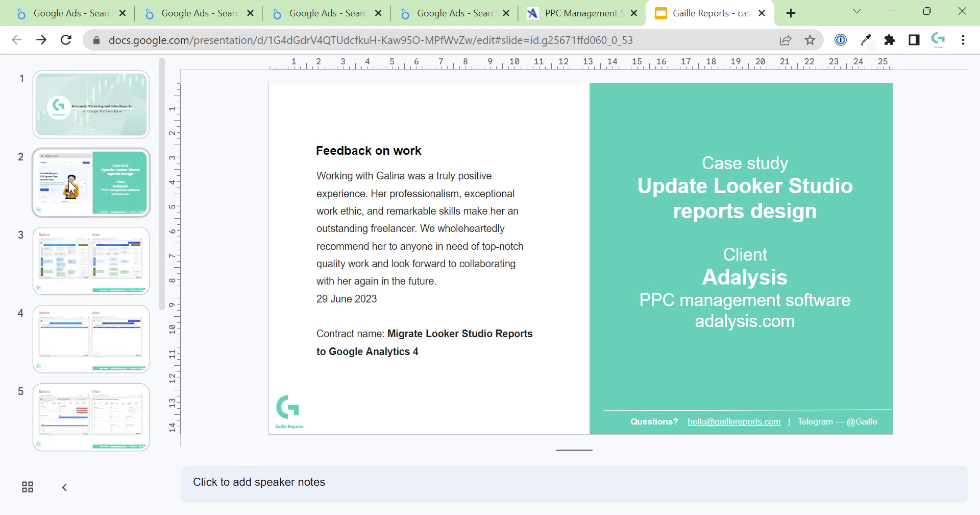
{"action": "left_click", "coordinate": [59, 13]}
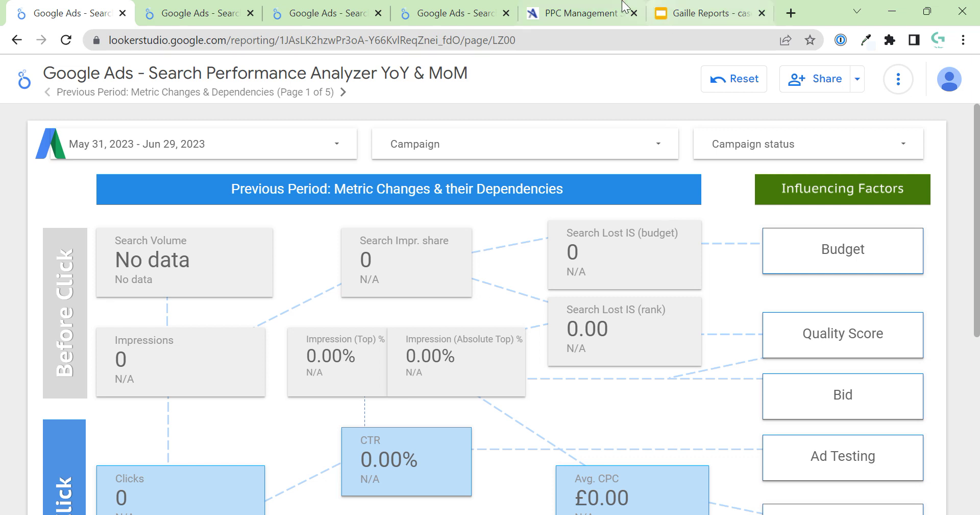
{"action": "left_click", "coordinate": [173, 16]}
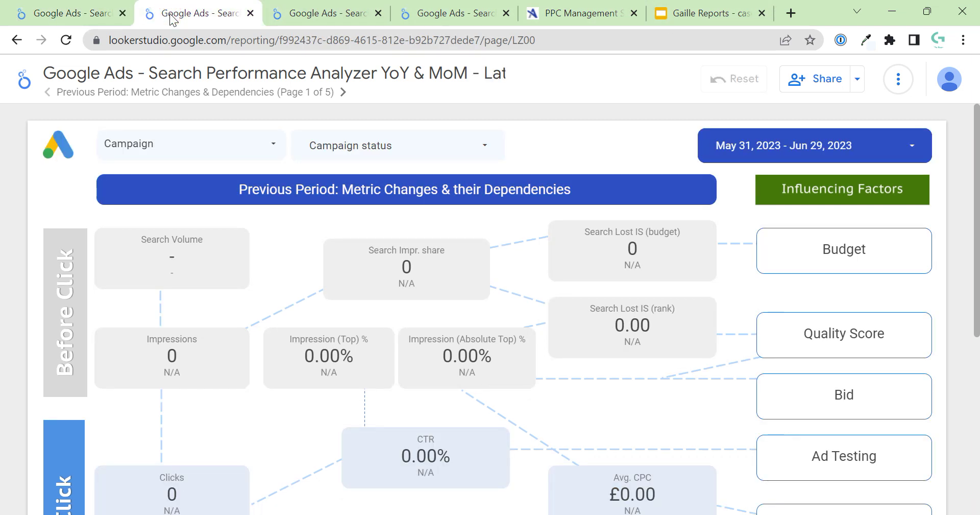
{"action": "left_click", "coordinate": [79, 15]}
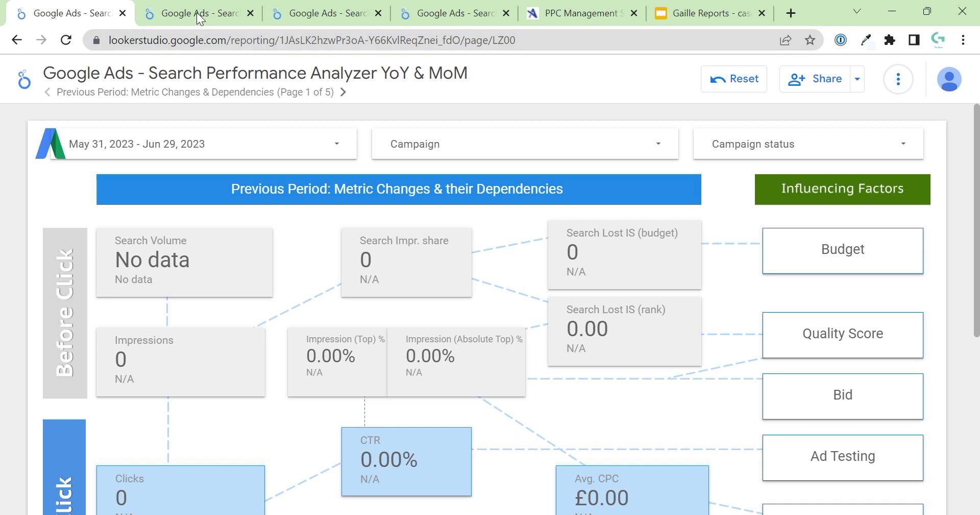
{"action": "left_click", "coordinate": [199, 15]}
{"action": "left_click", "coordinate": [78, 15]}
Make a copy of the report using [Sample] Google Ads as the new data source
{"action": "left_click", "coordinate": [899, 79]}
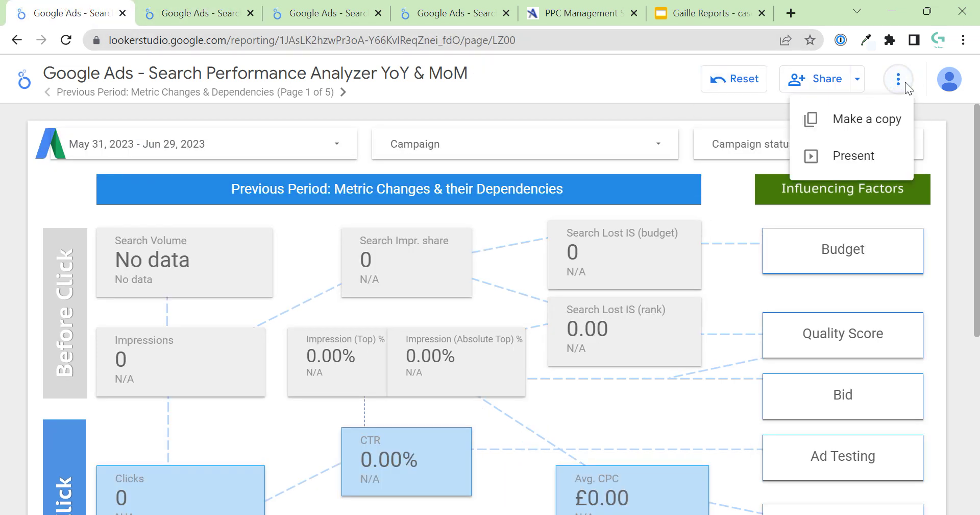
{"action": "left_click", "coordinate": [844, 123]}
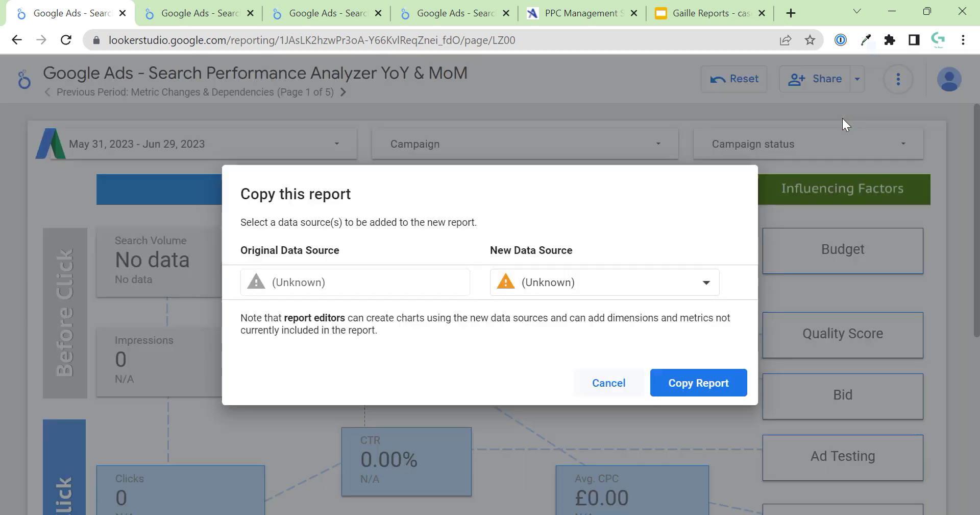
{"action": "left_click", "coordinate": [678, 286]}
{"action": "type", "text": "f"}
{"action": "key", "text": "BackSpace"}
{"action": "type", "text": "google"}
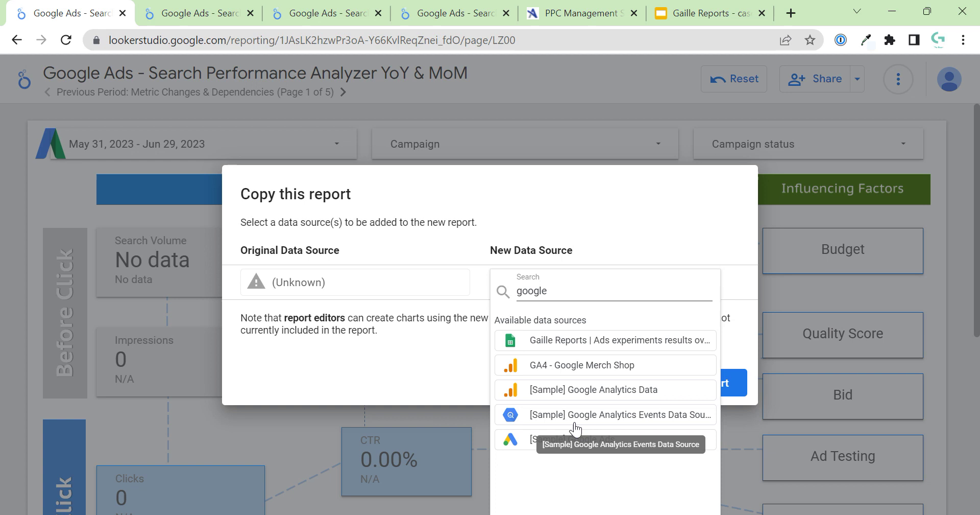
{"action": "left_click", "coordinate": [534, 446]}
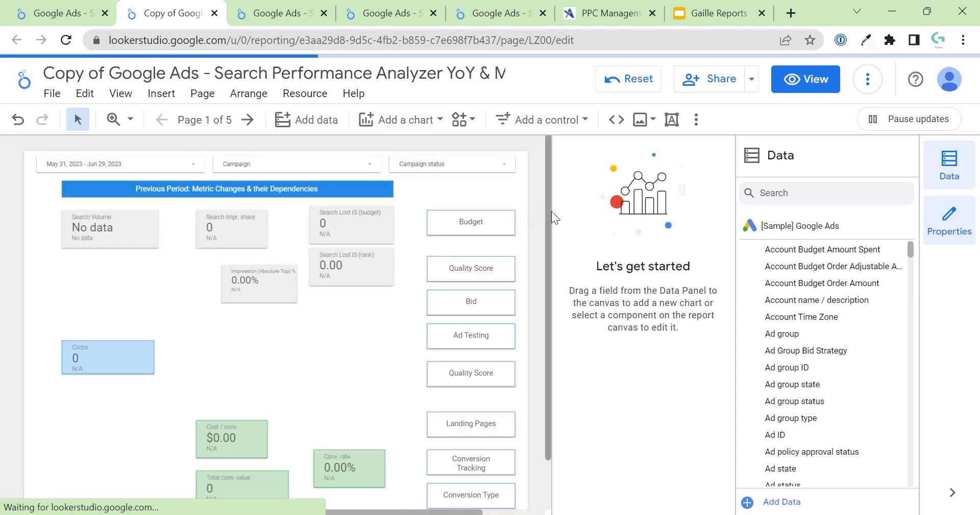
Widen the report canvas by dragging the panel dividers right, then go to the Adalysis website
{"action": "left_click_drag", "start_coordinate": [735, 205], "coordinate": [781, 205]}
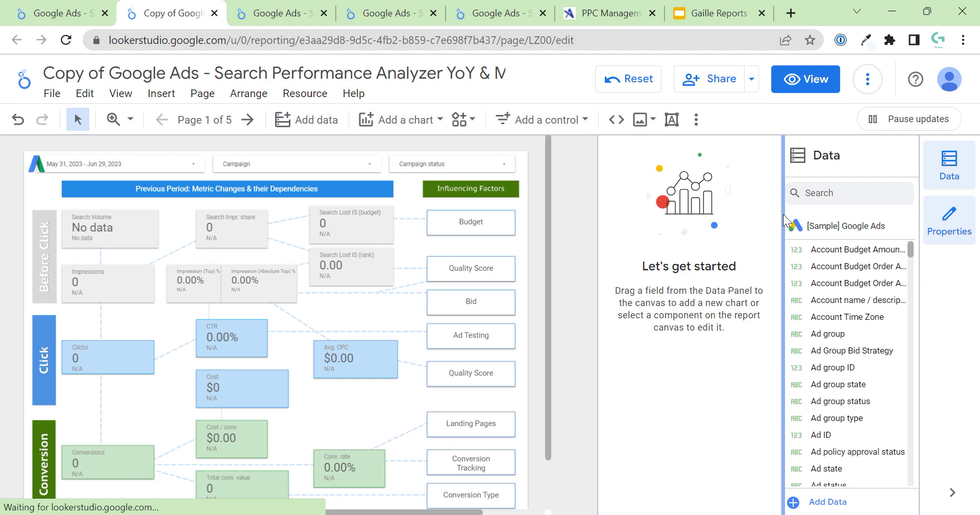
{"action": "left_click_drag", "start_coordinate": [598, 225], "coordinate": [643, 227]}
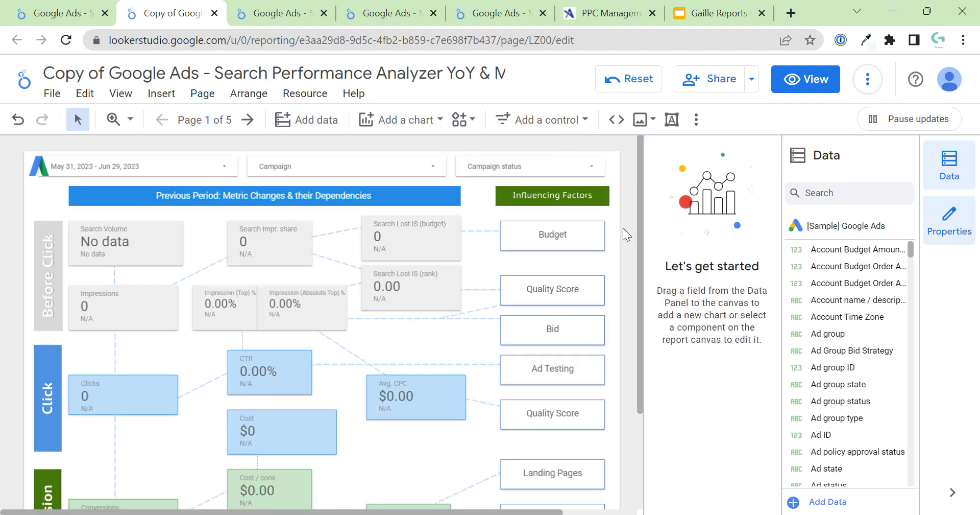
{"action": "left_click", "coordinate": [607, 13]}
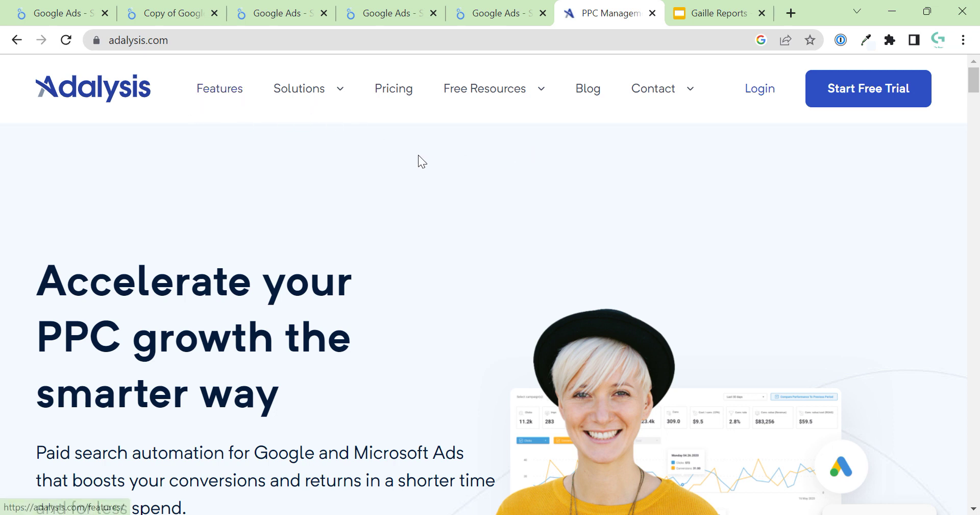
Scroll through the Adalysis homepage and back up to the top
{"action": "mouse_move", "coordinate": [294, 88]}
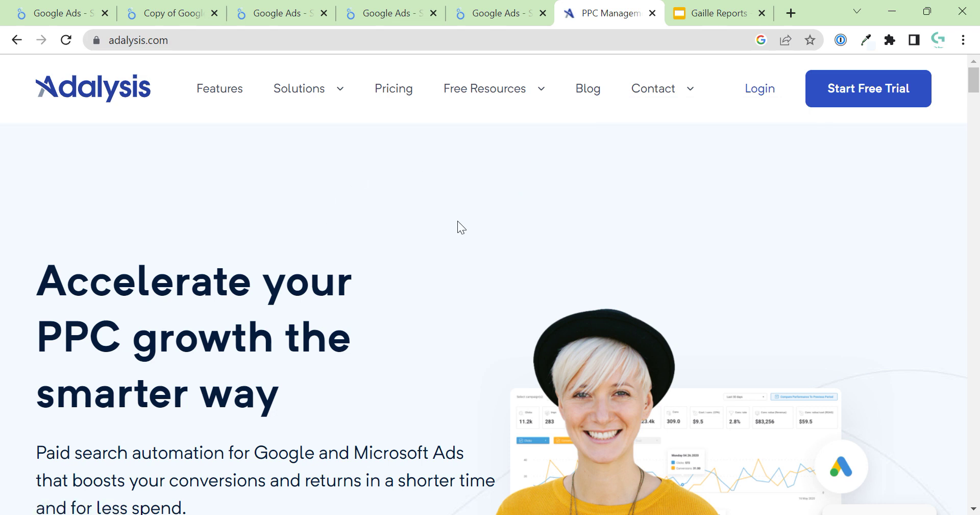
{"action": "scroll", "coordinate": [579, 354], "scroll_direction": "down", "scroll_amount": 4}
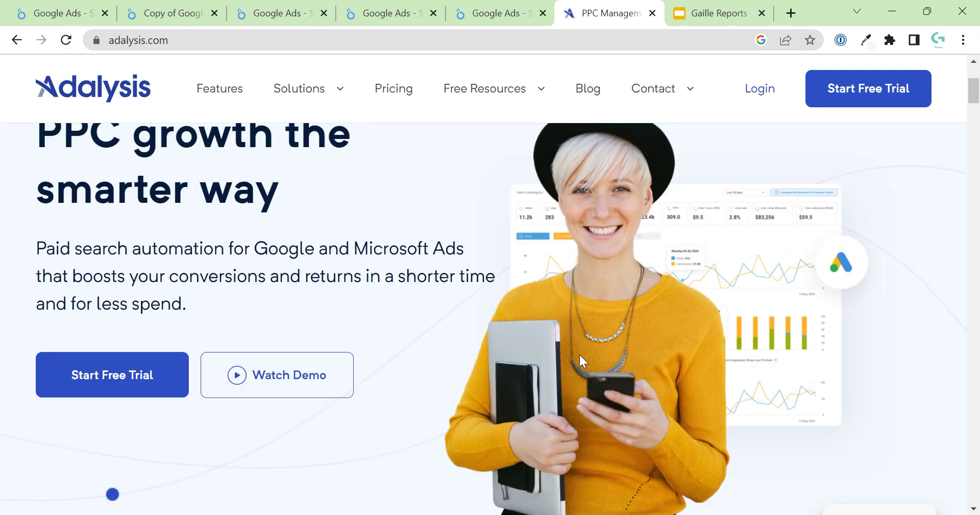
{"action": "scroll", "coordinate": [581, 354], "scroll_direction": "down", "scroll_amount": 5}
{"action": "scroll", "coordinate": [581, 354], "scroll_direction": "down", "scroll_amount": 12}
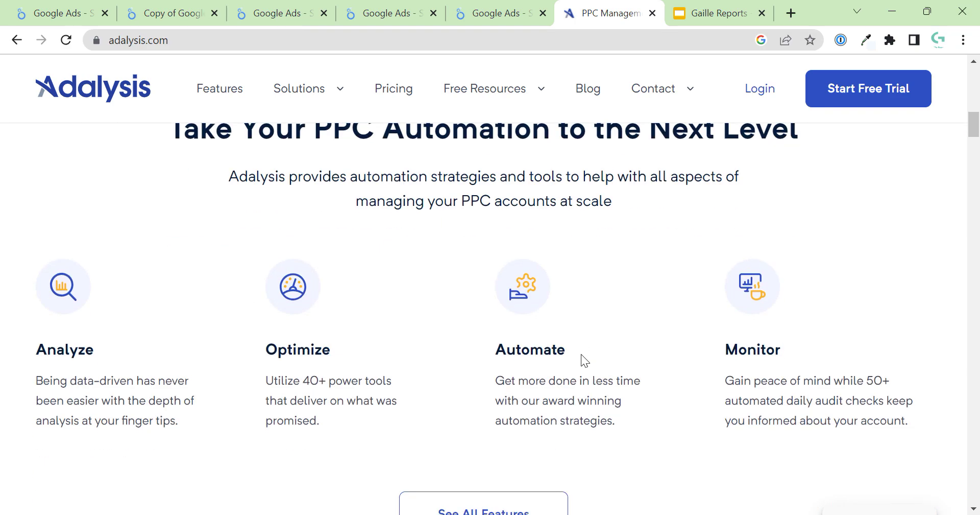
{"action": "scroll", "coordinate": [581, 353], "scroll_direction": "up", "scroll_amount": 6}
{"action": "scroll", "coordinate": [581, 354], "scroll_direction": "up", "scroll_amount": 15}
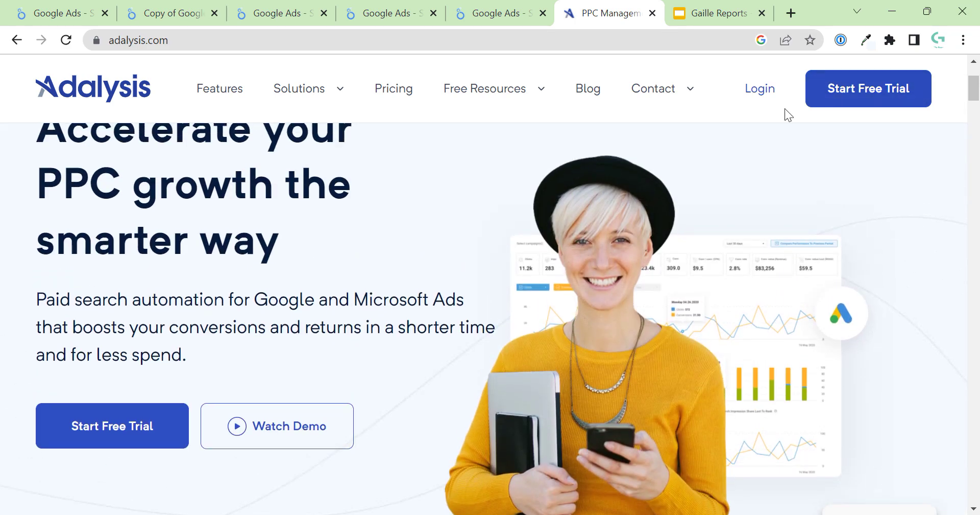
{"action": "scroll", "coordinate": [455, 243], "scroll_direction": "up", "scroll_amount": 2}
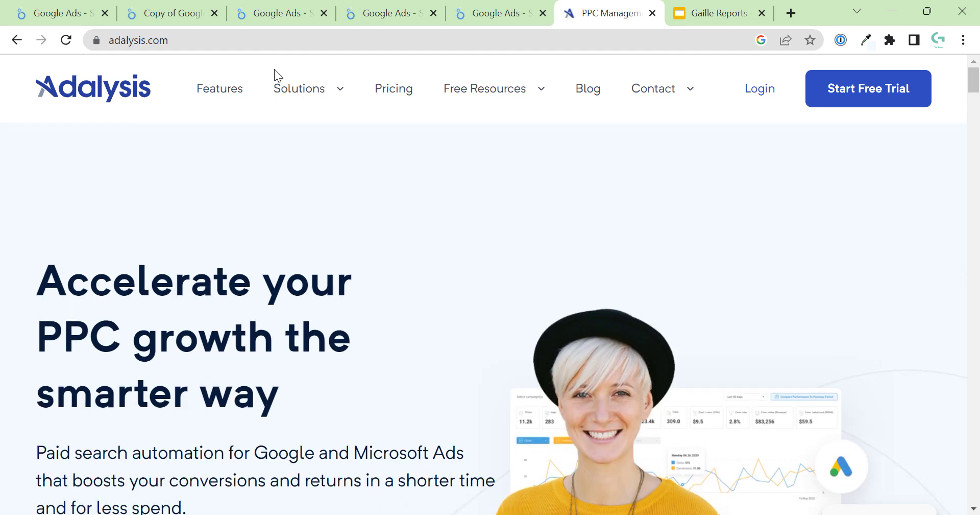
In the copy's theme customization, turn off component border shadows
{"action": "left_click", "coordinate": [179, 12]}
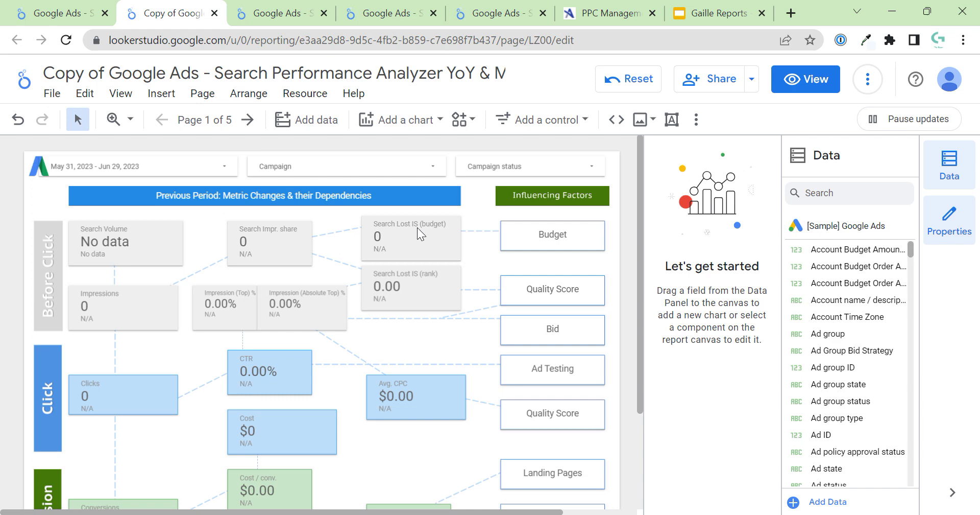
{"action": "left_click", "coordinate": [696, 120]}
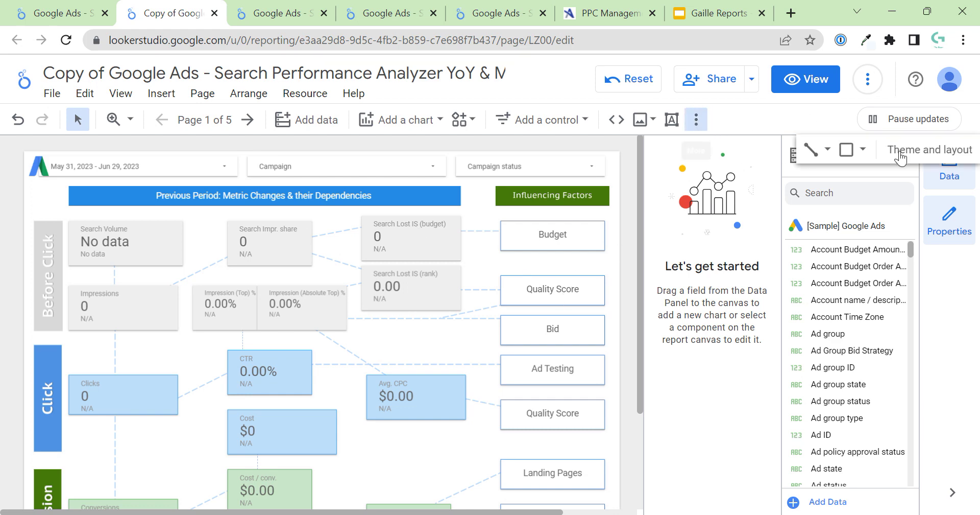
{"action": "left_click", "coordinate": [901, 156]}
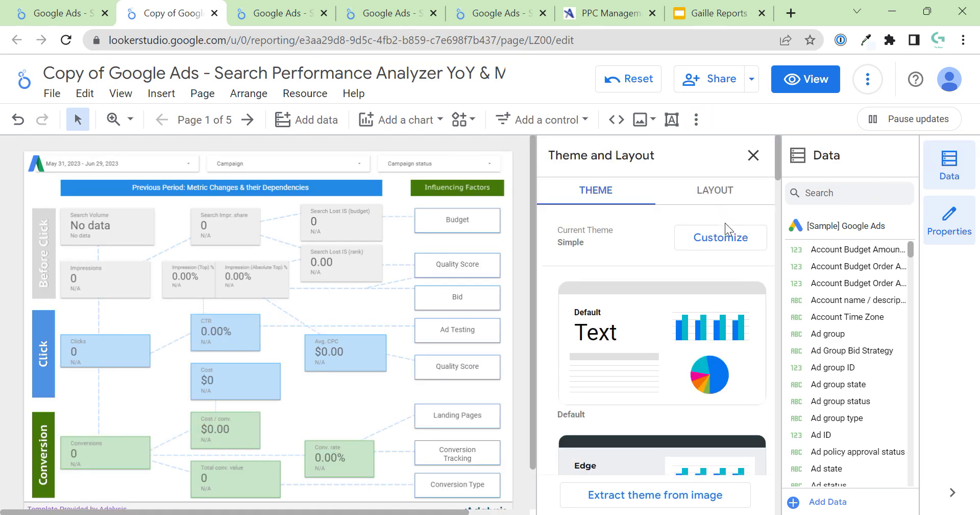
{"action": "left_click", "coordinate": [725, 235]}
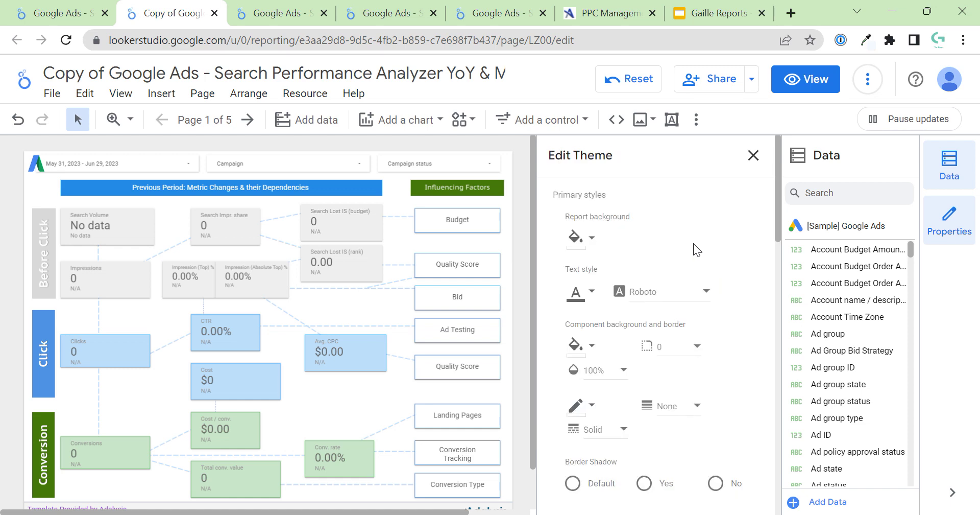
{"action": "scroll", "coordinate": [694, 317], "scroll_direction": "down", "scroll_amount": 3}
{"action": "left_click", "coordinate": [715, 330]}
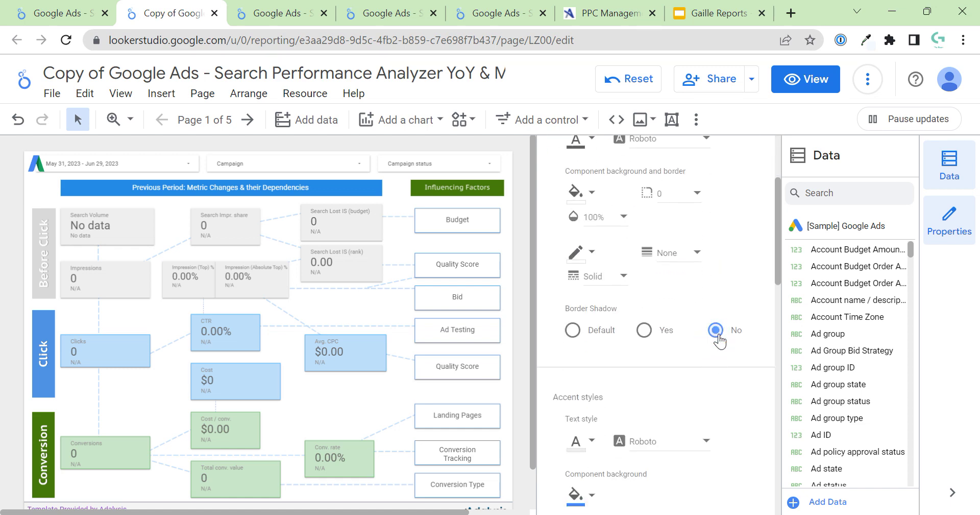
Set the accent text colour and the component background colour to white
{"action": "scroll", "coordinate": [669, 423], "scroll_direction": "down", "scroll_amount": 2}
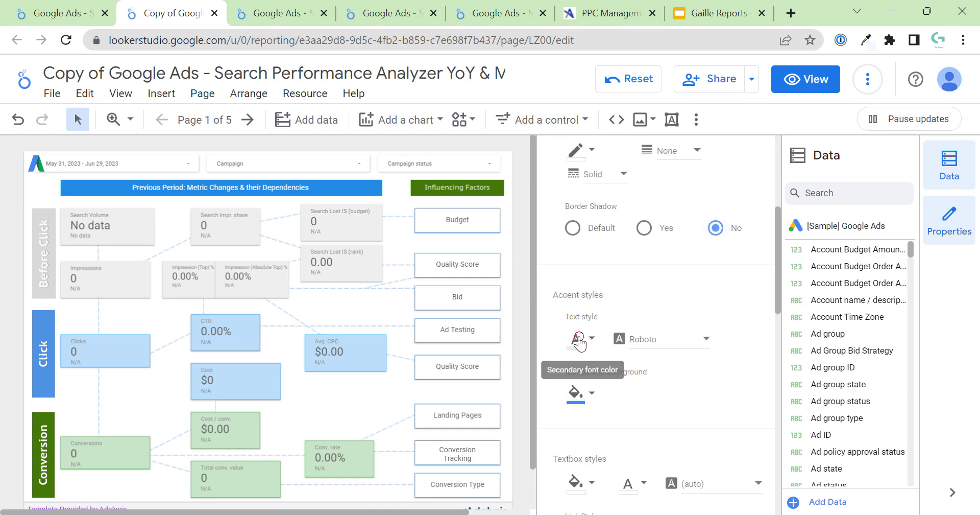
{"action": "left_click", "coordinate": [577, 338]}
{"action": "left_click", "coordinate": [804, 334]}
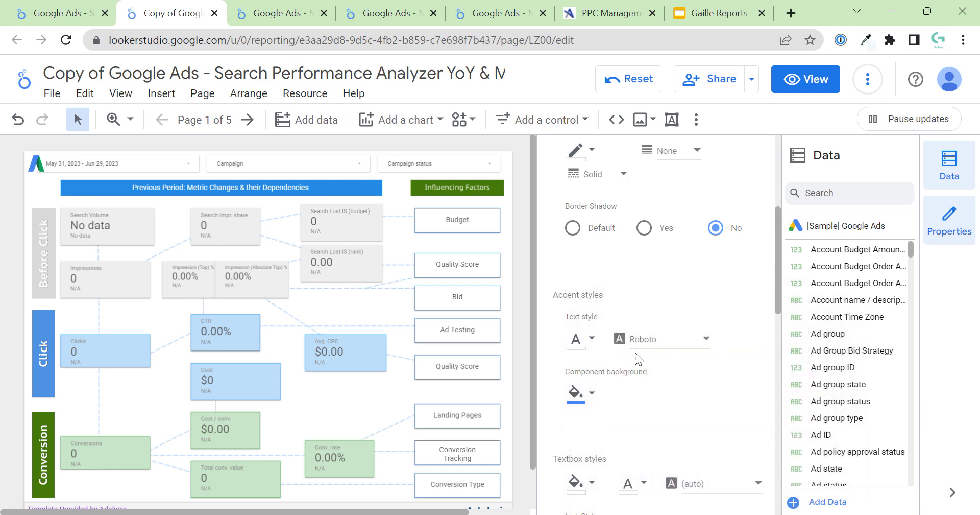
{"action": "left_click", "coordinate": [576, 339]}
{"action": "left_click", "coordinate": [734, 301]}
{"action": "scroll", "coordinate": [669, 404], "scroll_direction": "down", "scroll_amount": 2}
{"action": "left_click", "coordinate": [577, 291]}
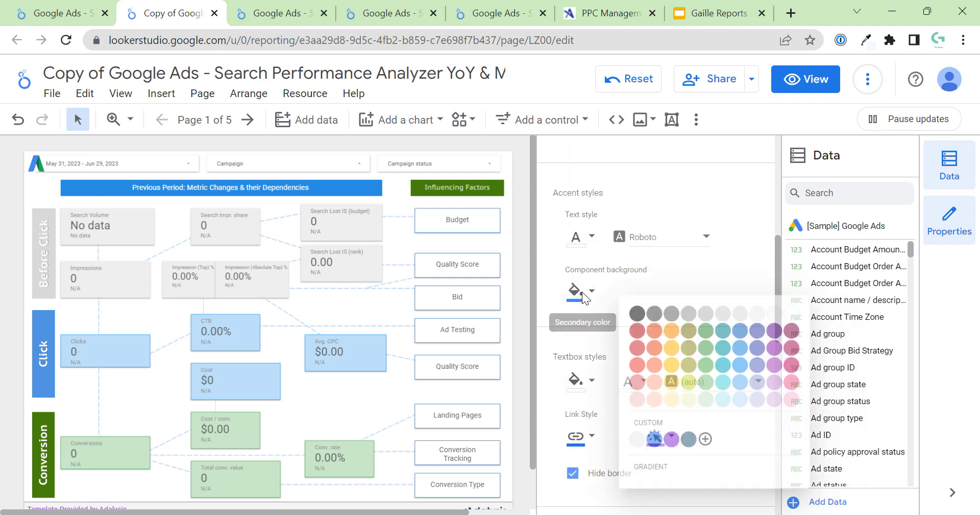
{"action": "left_click", "coordinate": [804, 301]}
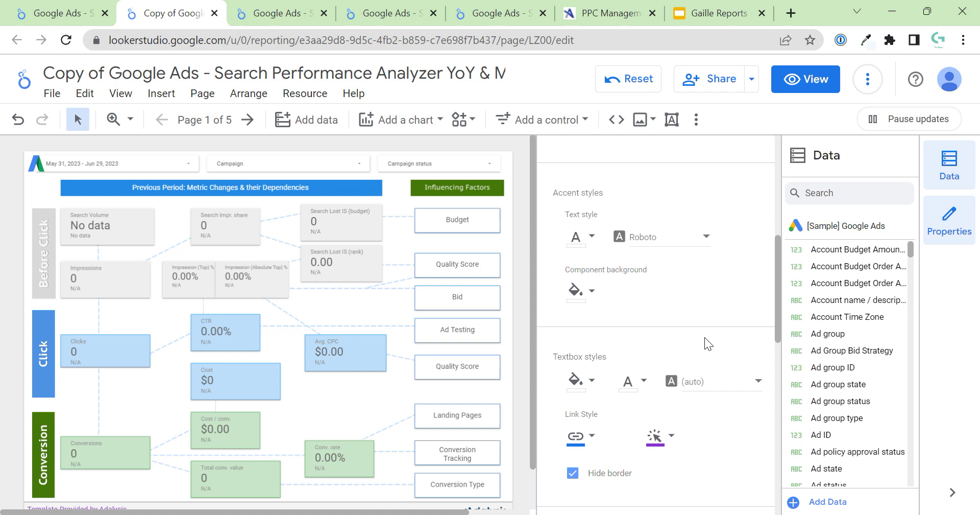
Sample the Start Free Trial button's blue with Eye Dropper and select its hex #2a4bc2
{"action": "left_click", "coordinate": [607, 12]}
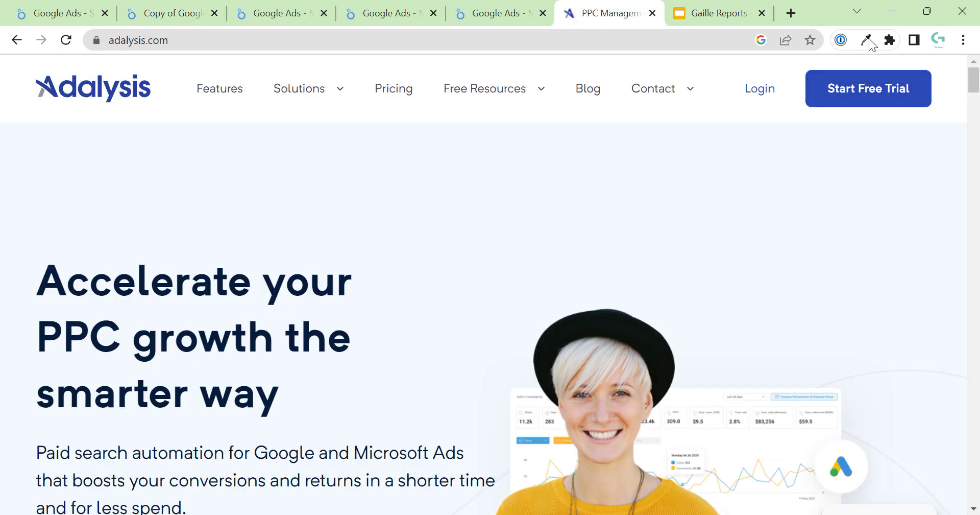
{"action": "left_click", "coordinate": [868, 41]}
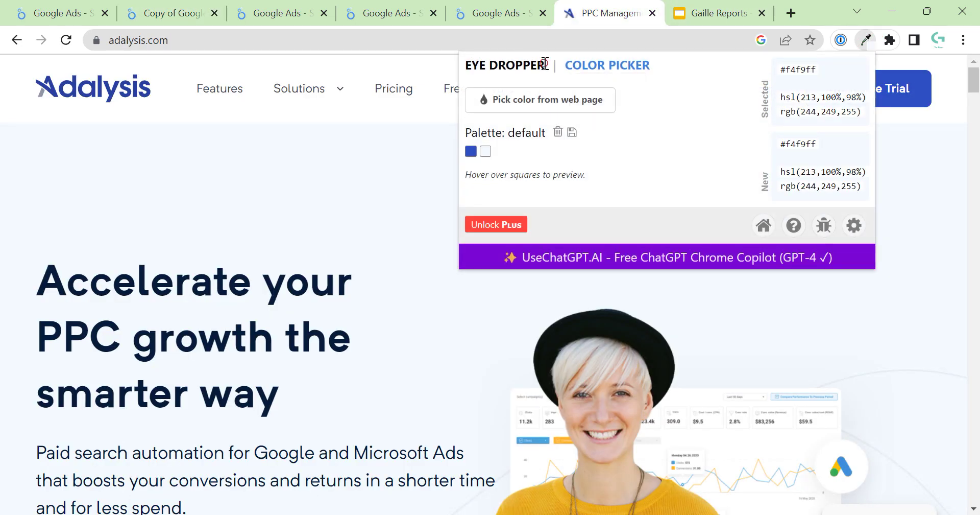
{"action": "triple_click", "coordinate": [463, 62]}
{"action": "left_click", "coordinate": [464, 62]}
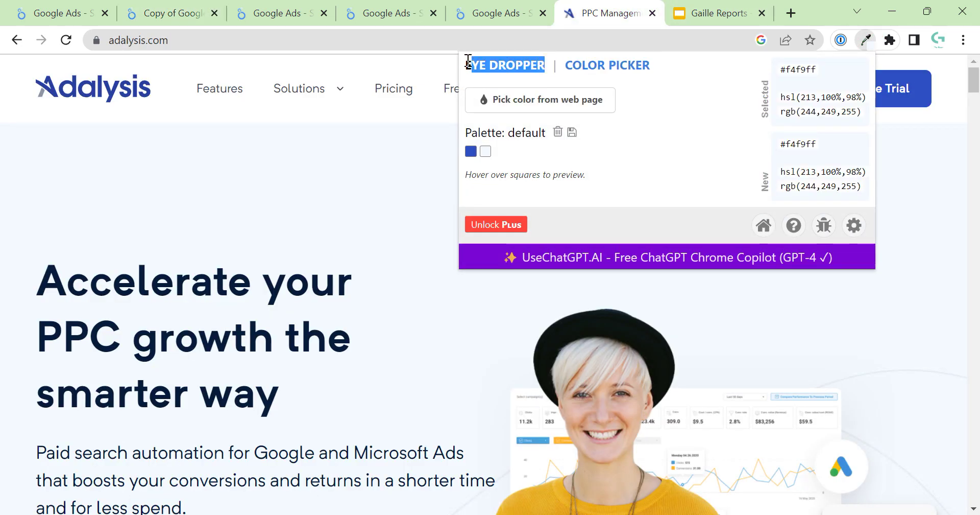
{"action": "left_click", "coordinate": [509, 107]}
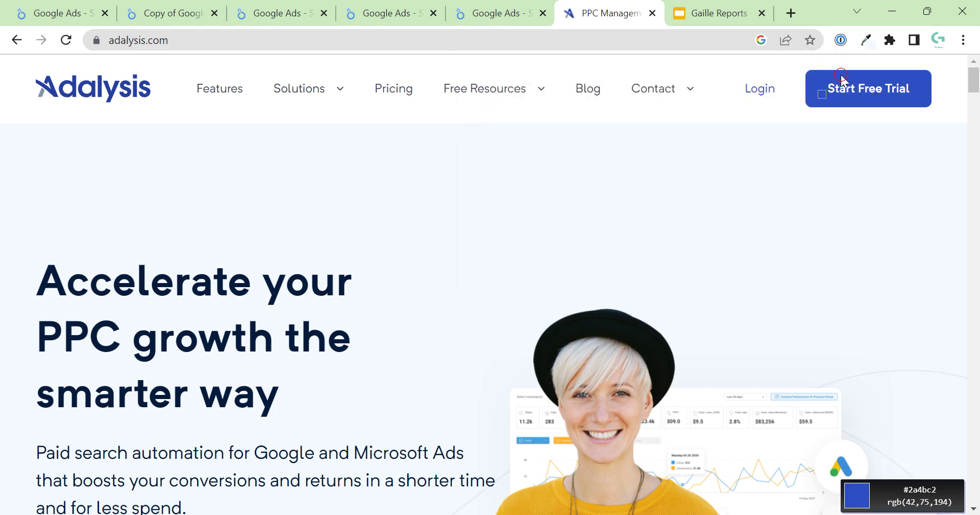
{"action": "left_click", "coordinate": [843, 84]}
{"action": "left_click", "coordinate": [866, 40]}
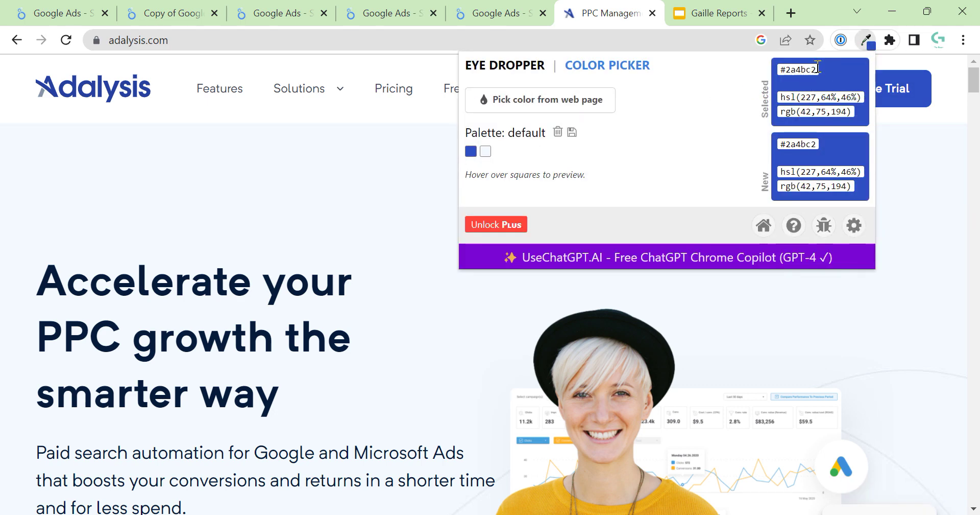
{"action": "left_click_drag", "start_coordinate": [817, 67], "coordinate": [774, 75]}
{"action": "key", "text": "ctrl+c"}
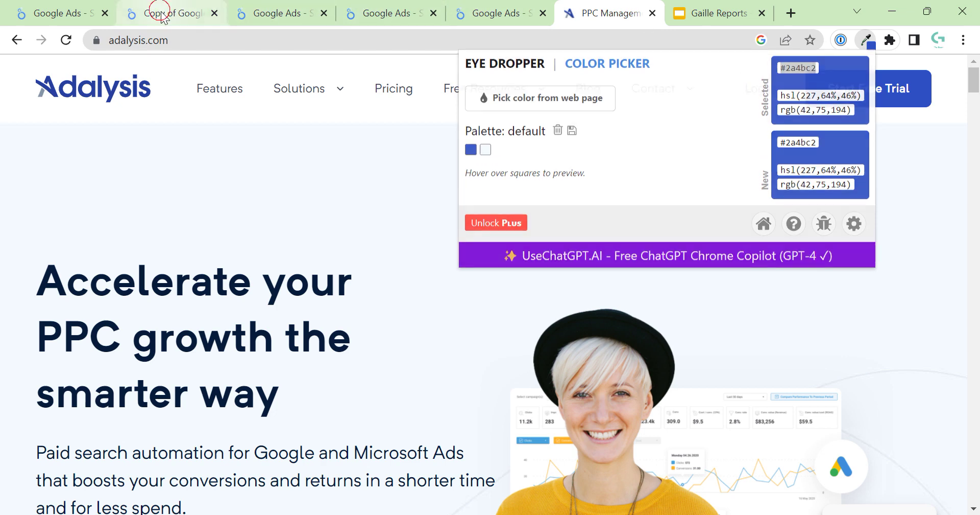
Set the accent text, link and visited-link colours to custom blue #2a4bc2
{"action": "left_click", "coordinate": [161, 14]}
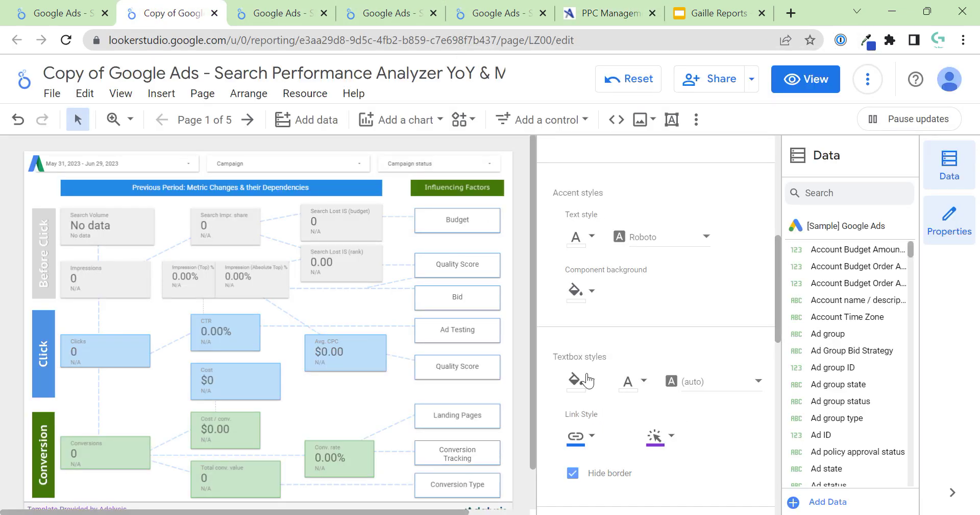
{"action": "left_click", "coordinate": [577, 240]}
{"action": "left_click", "coordinate": [702, 390]}
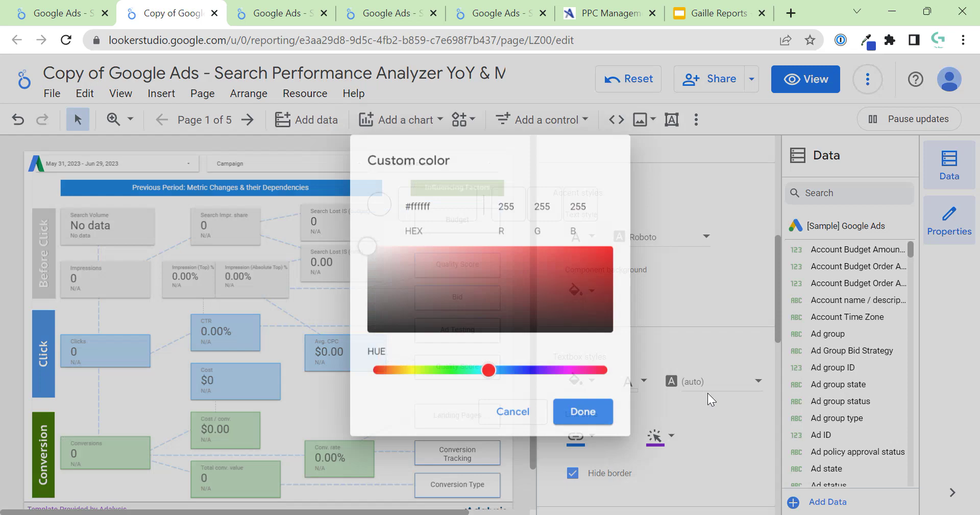
{"action": "key", "text": "ctrl+v"}
{"action": "left_click", "coordinate": [590, 419]}
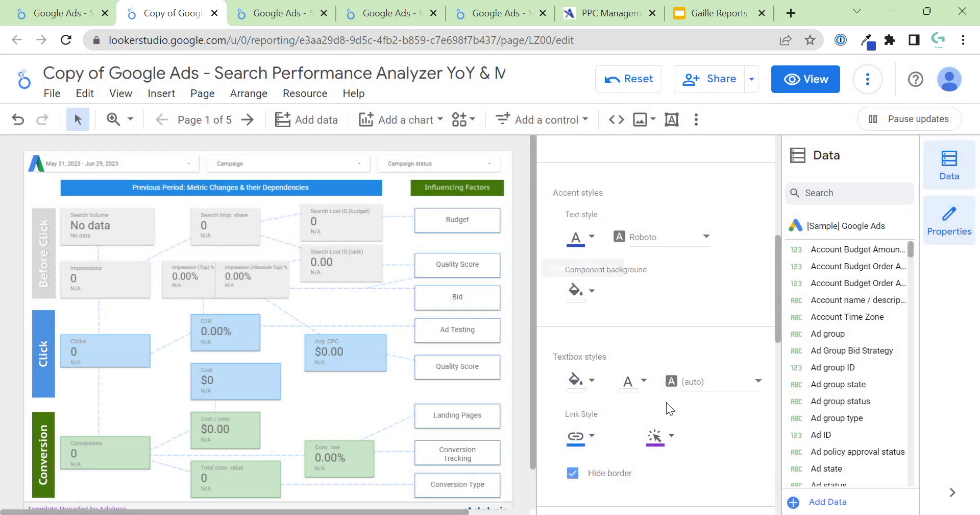
{"action": "left_click", "coordinate": [579, 437]}
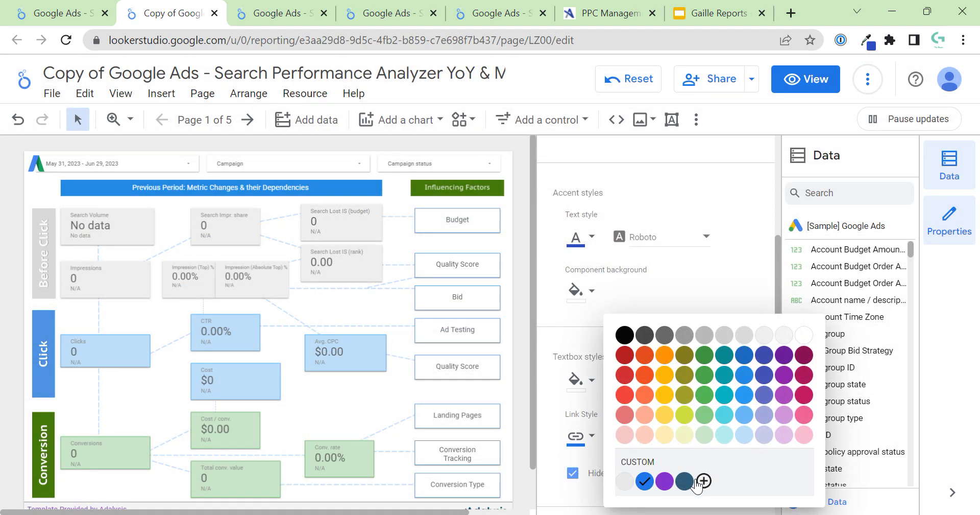
{"action": "left_click", "coordinate": [702, 480]}
{"action": "key", "text": "ctrl+v"}
{"action": "left_click", "coordinate": [584, 418]}
{"action": "left_click", "coordinate": [657, 437]}
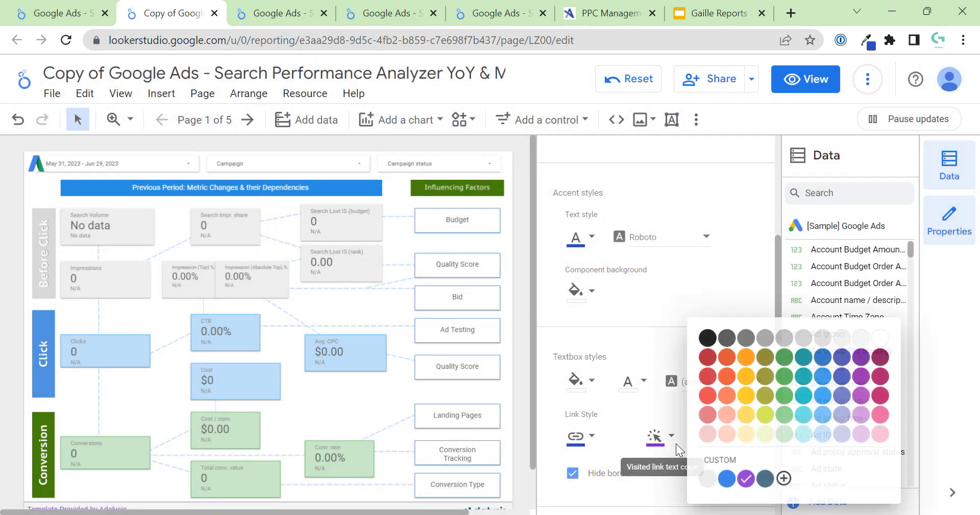
{"action": "left_click", "coordinate": [783, 480]}
{"action": "left_click", "coordinate": [620, 429]}
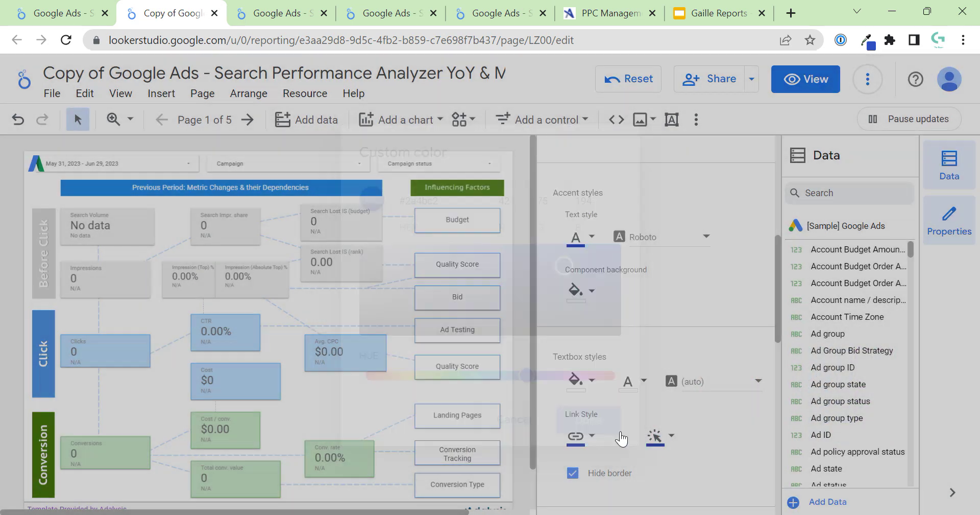
Make #2a4bc2 the first chart palette colour and set the component grid to Transparent
{"action": "scroll", "coordinate": [623, 435], "scroll_direction": "down", "scroll_amount": 4}
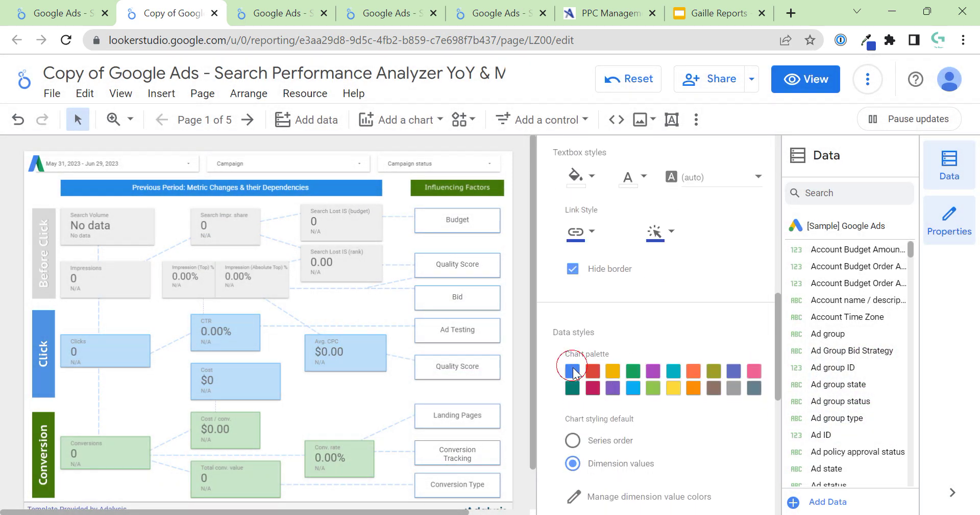
{"action": "left_click", "coordinate": [571, 370]}
{"action": "left_click", "coordinate": [681, 481]}
{"action": "left_click", "coordinate": [588, 417]}
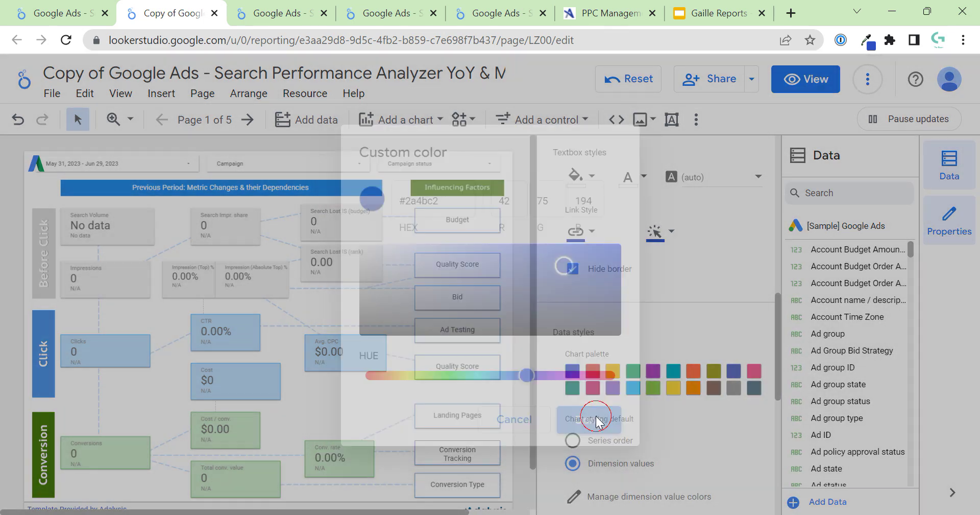
{"action": "scroll", "coordinate": [658, 453], "scroll_direction": "down", "scroll_amount": 2}
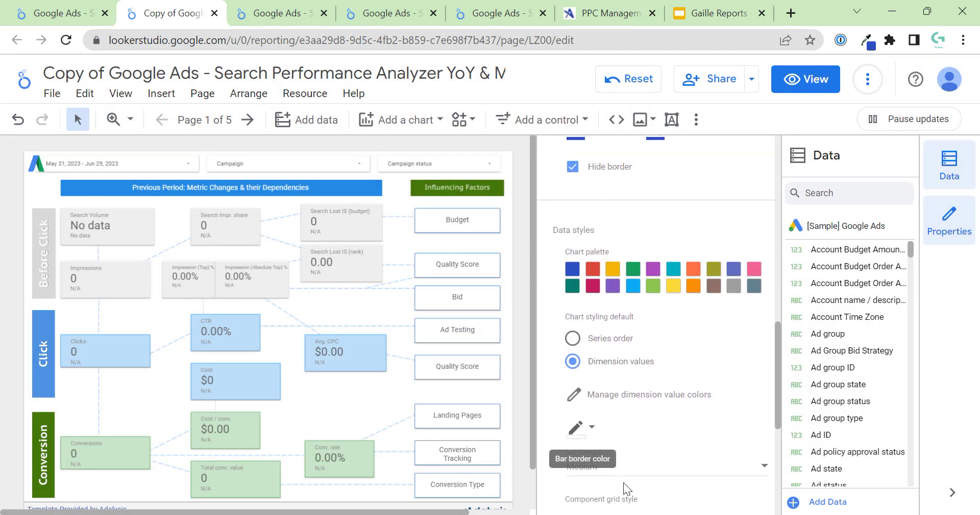
{"action": "scroll", "coordinate": [654, 439], "scroll_direction": "down", "scroll_amount": 3}
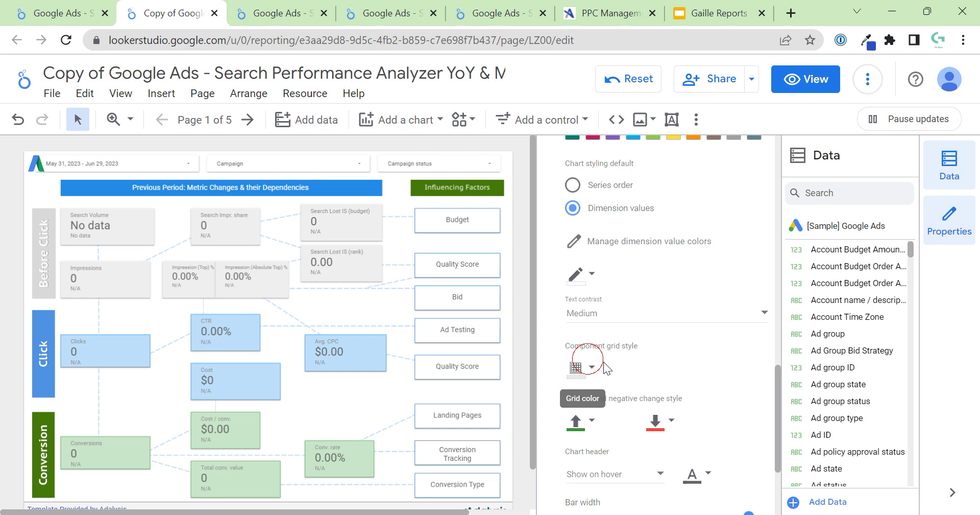
{"action": "left_click", "coordinate": [577, 366]}
{"action": "left_click", "coordinate": [768, 325]}
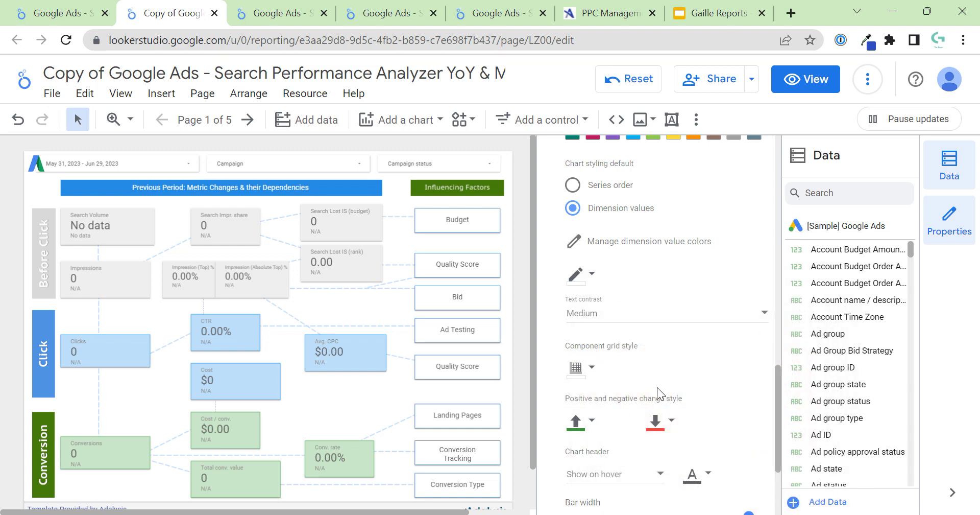
{"action": "scroll", "coordinate": [669, 400], "scroll_direction": "down", "scroll_amount": 3}
{"action": "scroll", "coordinate": [670, 403], "scroll_direction": "up", "scroll_amount": 7}
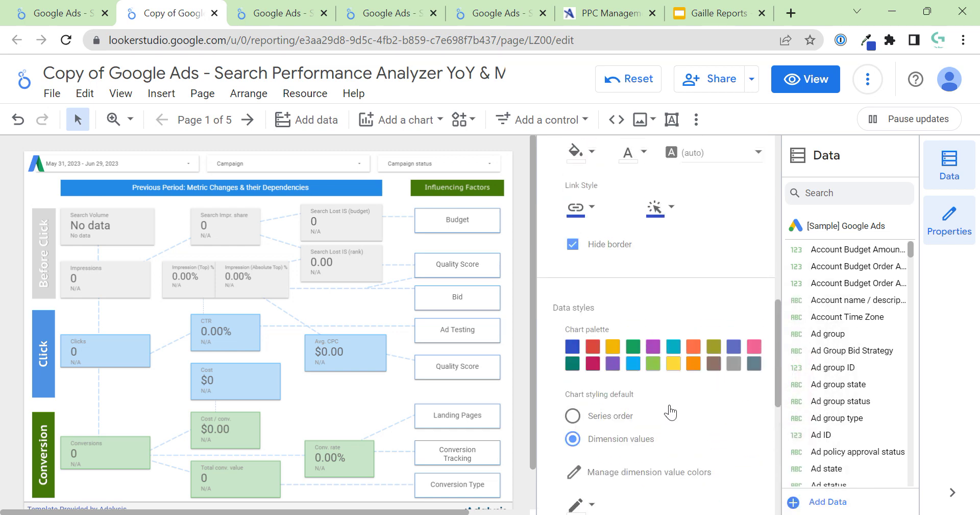
Sample the pale Adalysis page background as #f4f9ff with Eye Dropper
{"action": "left_click", "coordinate": [587, 11]}
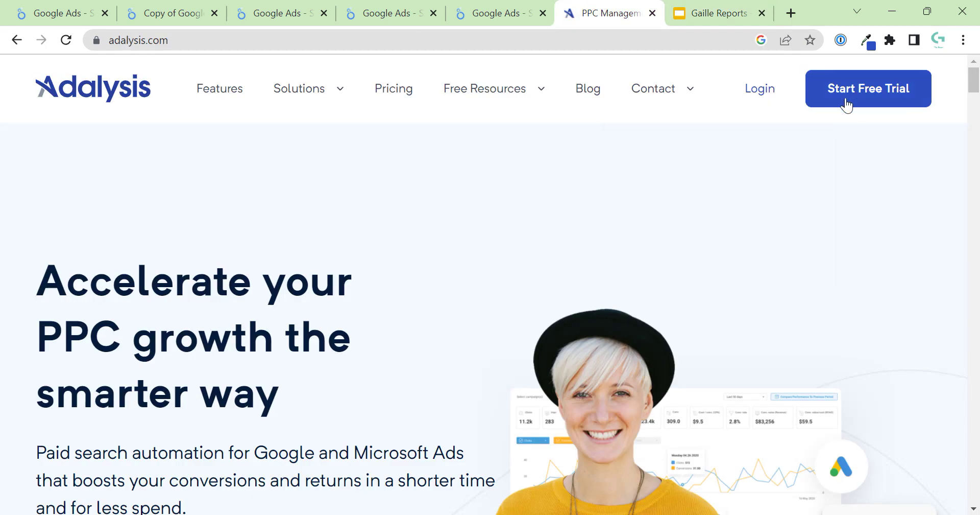
{"action": "left_click", "coordinate": [868, 42]}
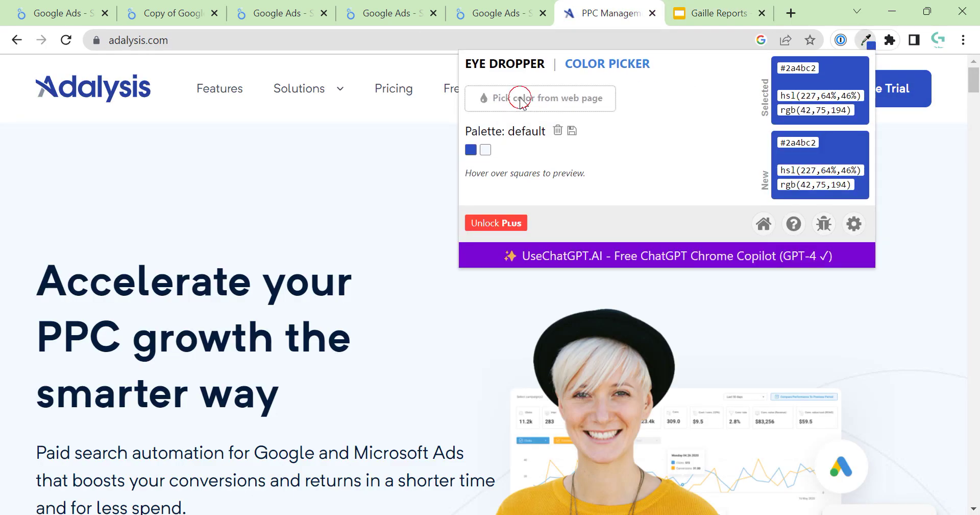
{"action": "left_click", "coordinate": [521, 99]}
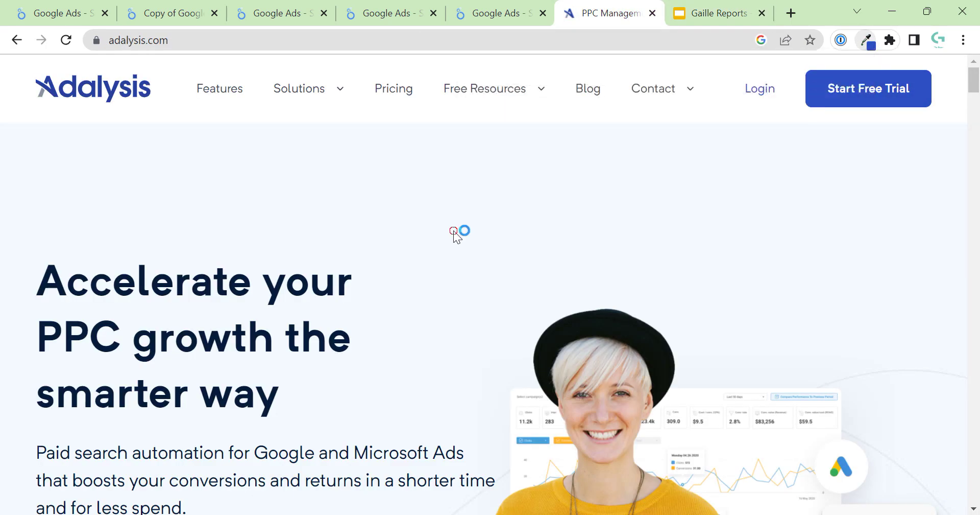
{"action": "left_click", "coordinate": [880, 42]}
{"action": "left_click", "coordinate": [866, 40]}
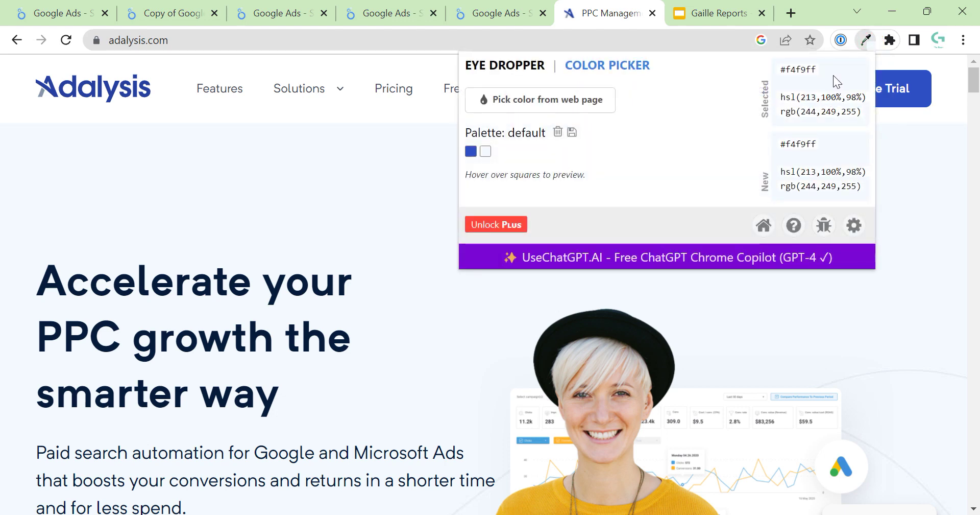
Reopen the accidentally closed report copy tab from Chrome's History menu
{"action": "middle_click", "coordinate": [492, 7]}
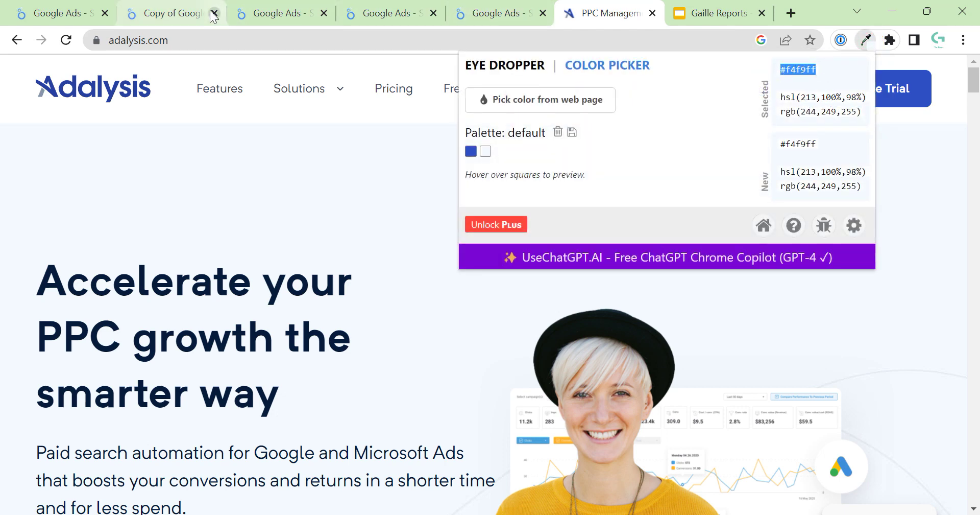
{"action": "left_click", "coordinate": [964, 40]}
{"action": "mouse_move", "coordinate": [871, 134]}
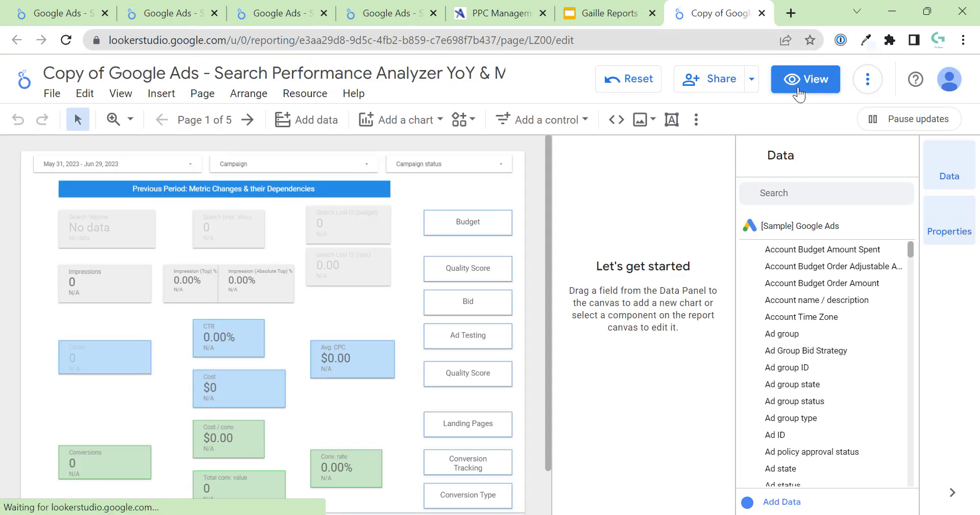
Add custom white #ffffff as the second chart palette colour, then close the data fields panel
{"action": "left_click", "coordinate": [800, 92]}
{"action": "left_click", "coordinate": [798, 88]}
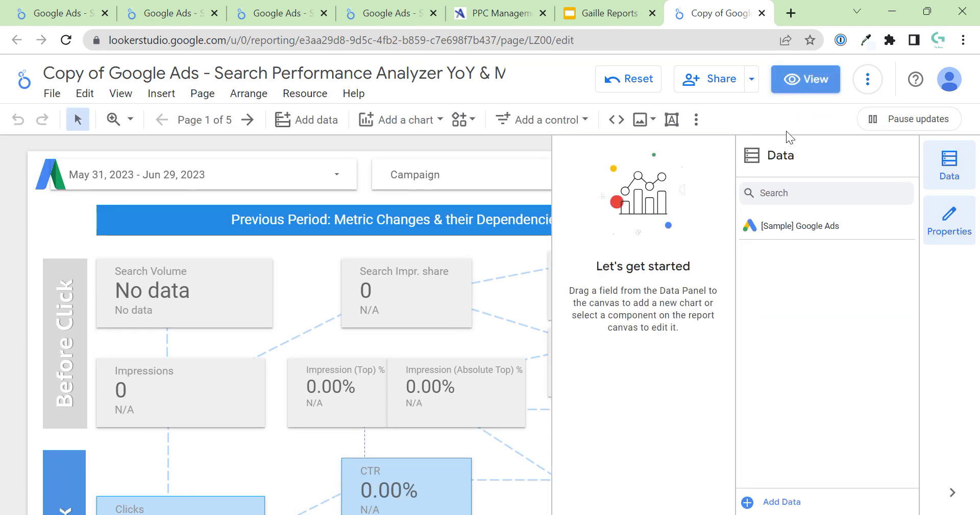
{"action": "left_click", "coordinate": [696, 120]}
{"action": "left_click", "coordinate": [878, 149]}
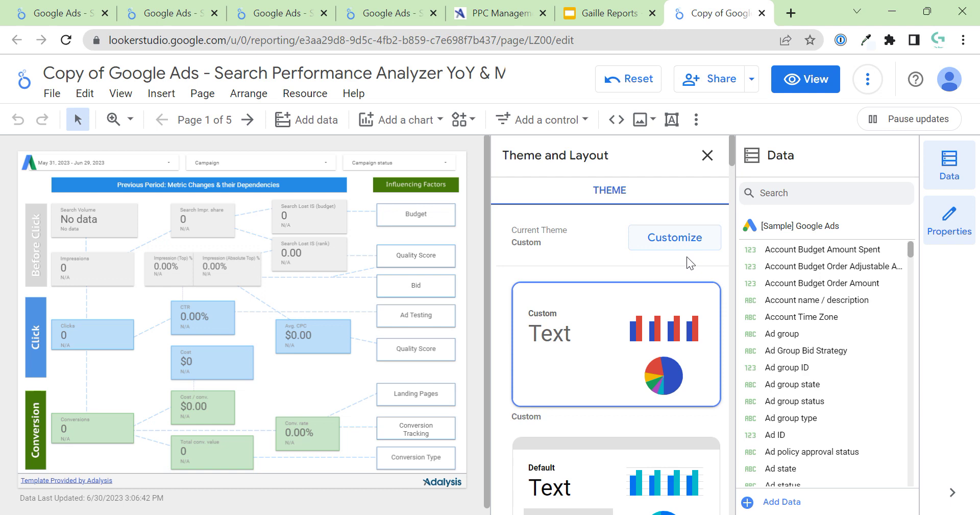
{"action": "left_click", "coordinate": [686, 249]}
{"action": "scroll", "coordinate": [667, 321], "scroll_direction": "down", "scroll_amount": 5}
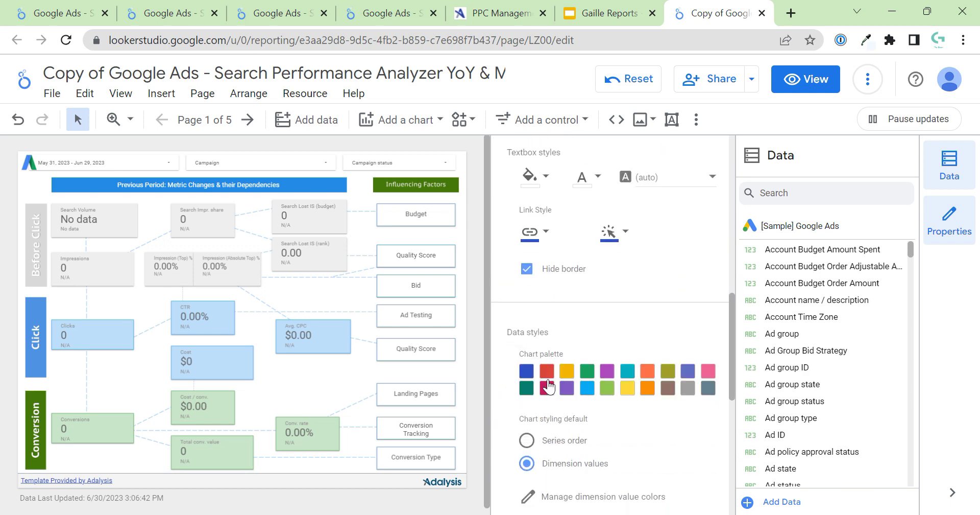
{"action": "left_click", "coordinate": [657, 391]}
{"action": "left_click", "coordinate": [594, 480]}
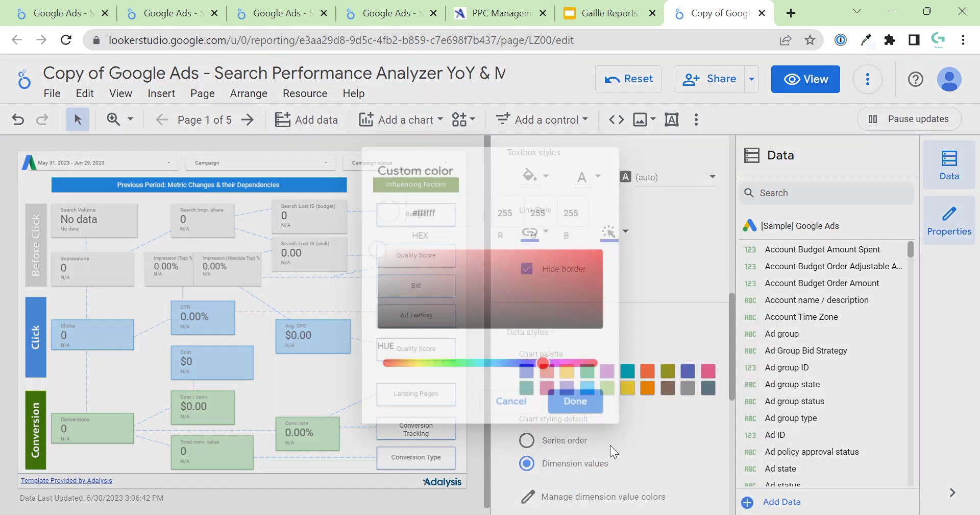
{"action": "left_click", "coordinate": [592, 421]}
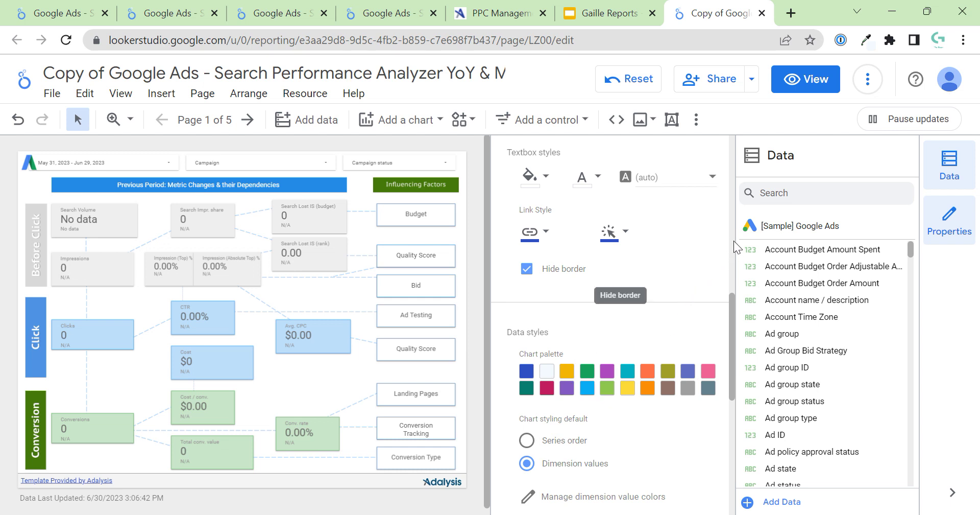
{"action": "left_click_drag", "start_coordinate": [735, 239], "coordinate": [830, 225]}
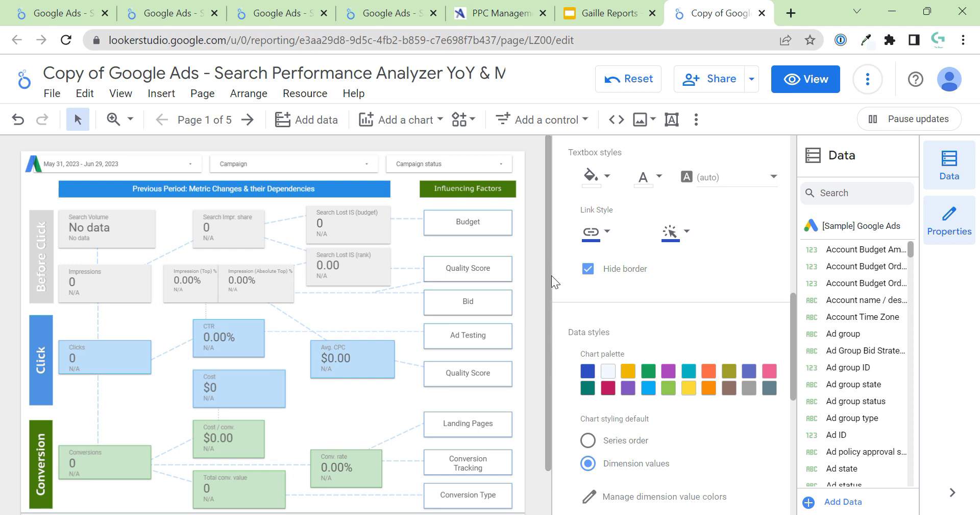
{"action": "left_click", "coordinate": [948, 171]}
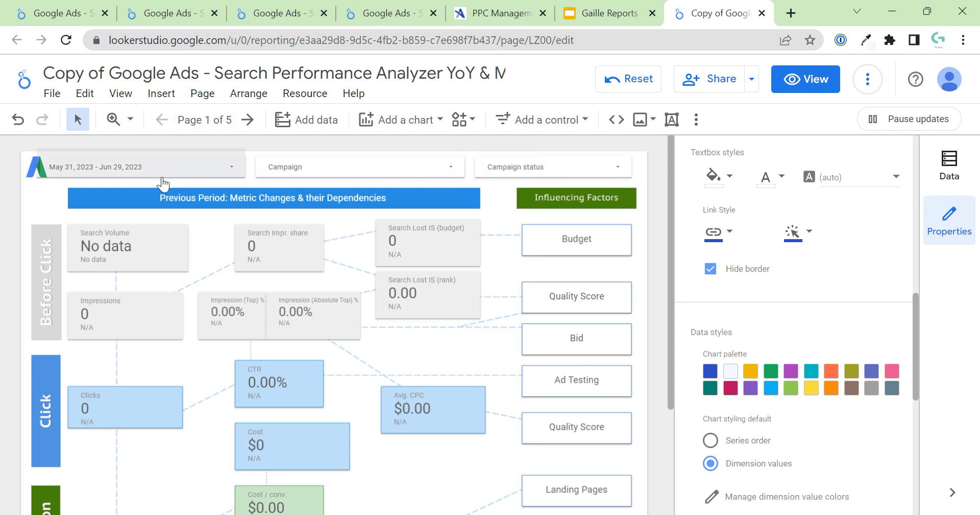
Give all 38 selected components a border radius of 5 and border weight None
{"action": "left_click", "coordinate": [5, 148]}
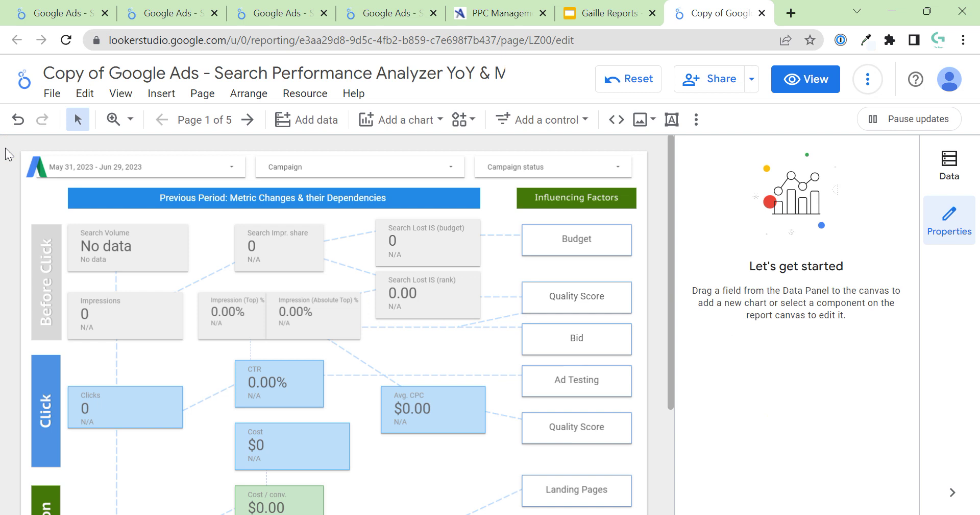
{"action": "key", "text": "ctrl+a"}
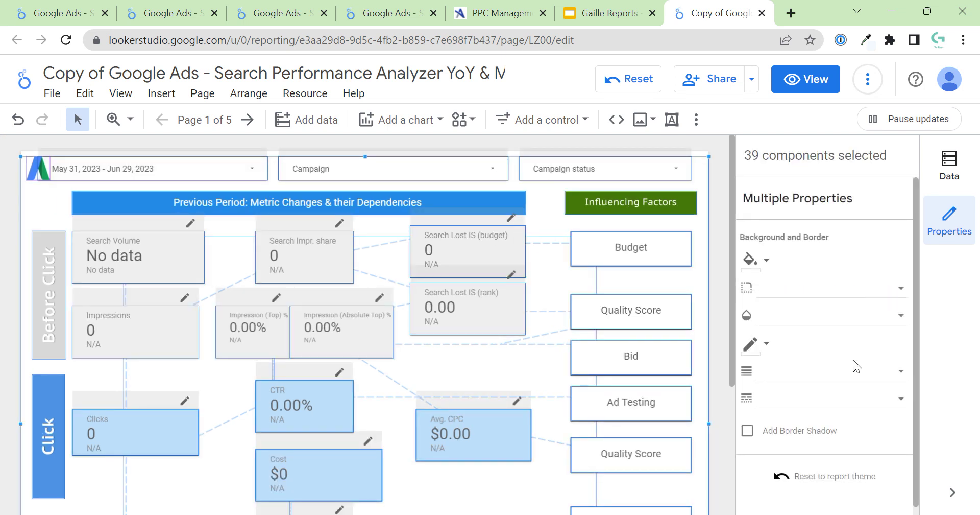
{"action": "left_click", "coordinate": [820, 439]}
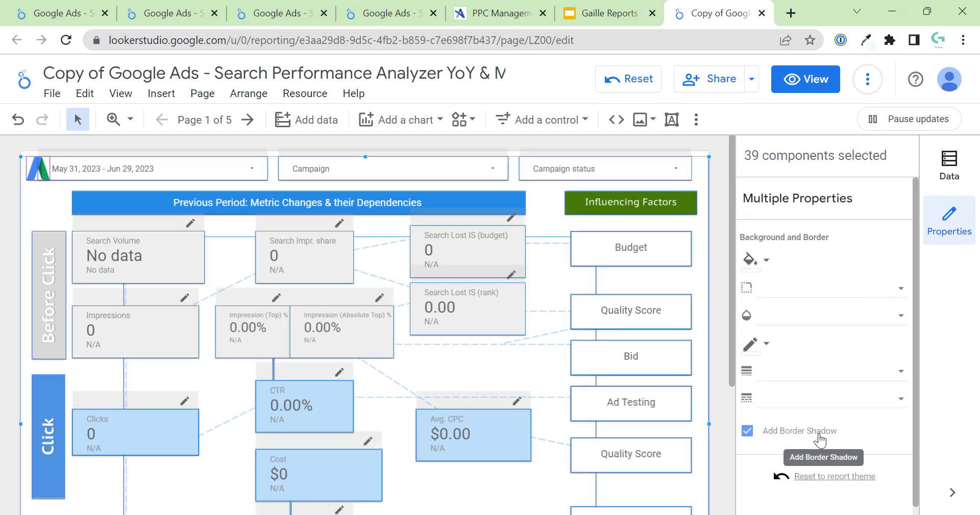
{"action": "left_click", "coordinate": [820, 439]}
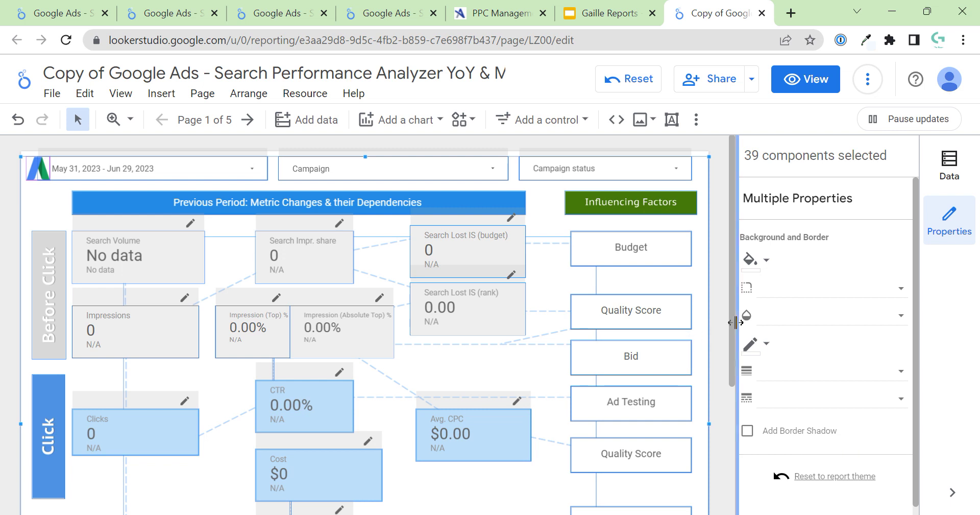
{"action": "left_click", "coordinate": [783, 295]}
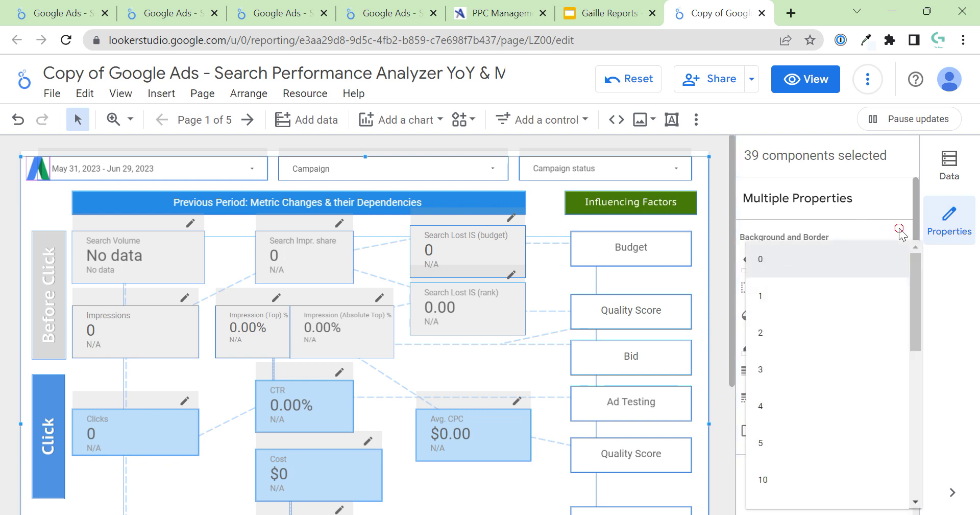
{"action": "left_click", "coordinate": [37, 159]}
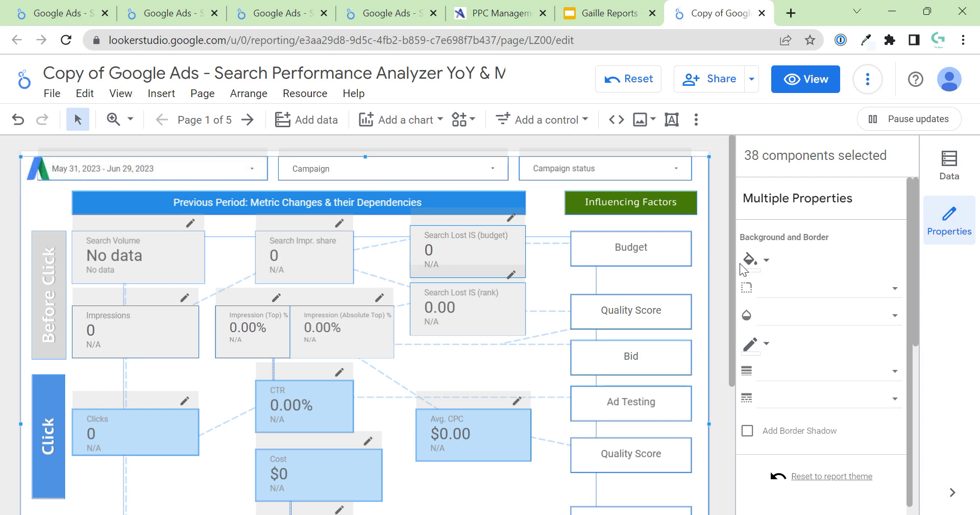
{"action": "left_click", "coordinate": [793, 295]}
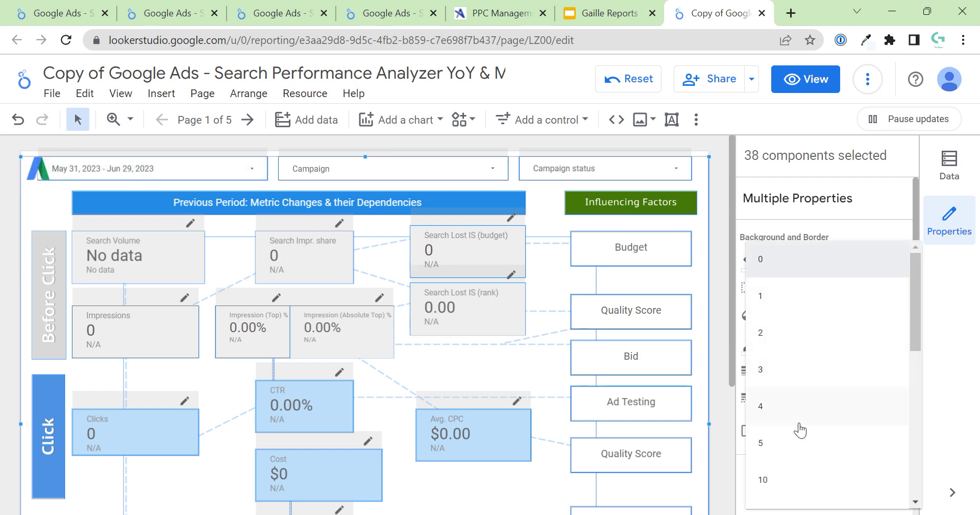
{"action": "left_click", "coordinate": [795, 453]}
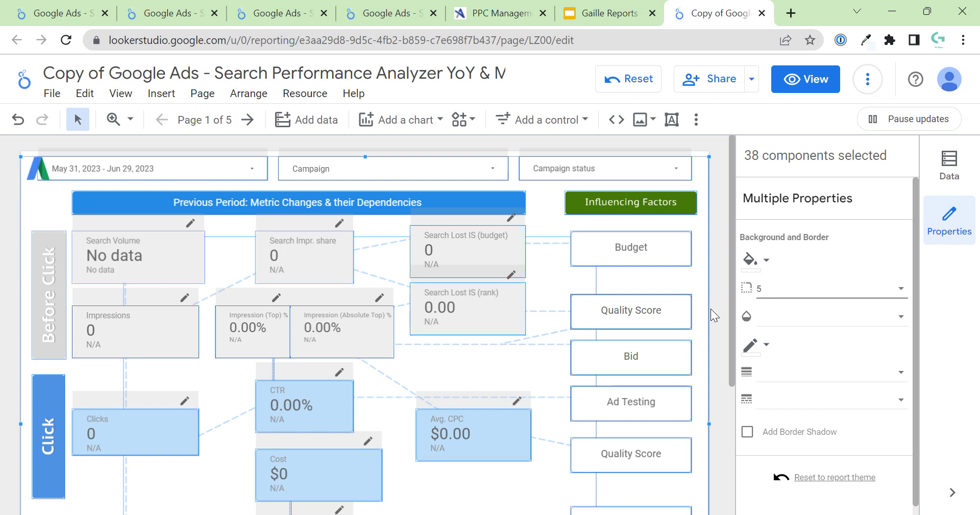
{"action": "left_click", "coordinate": [785, 378]}
{"action": "left_click", "coordinate": [777, 306]}
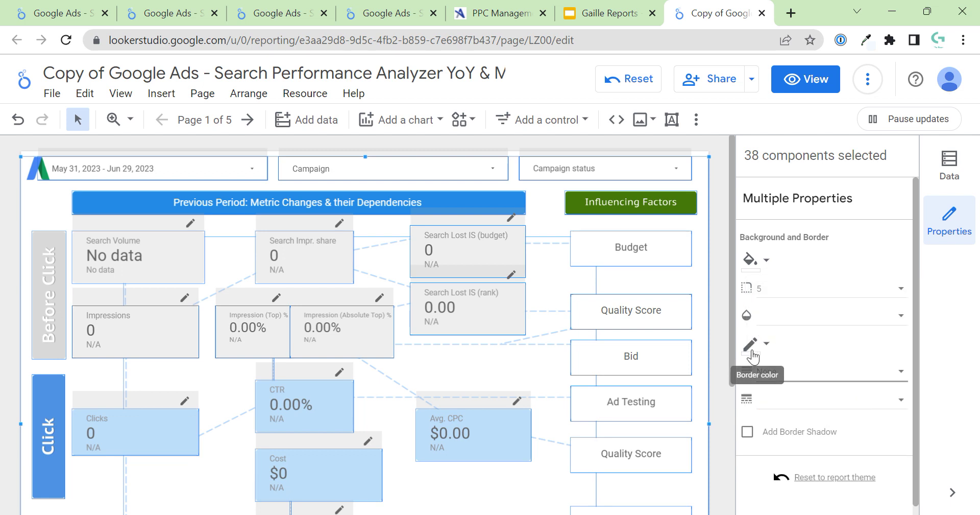
{"action": "left_click", "coordinate": [709, 267]}
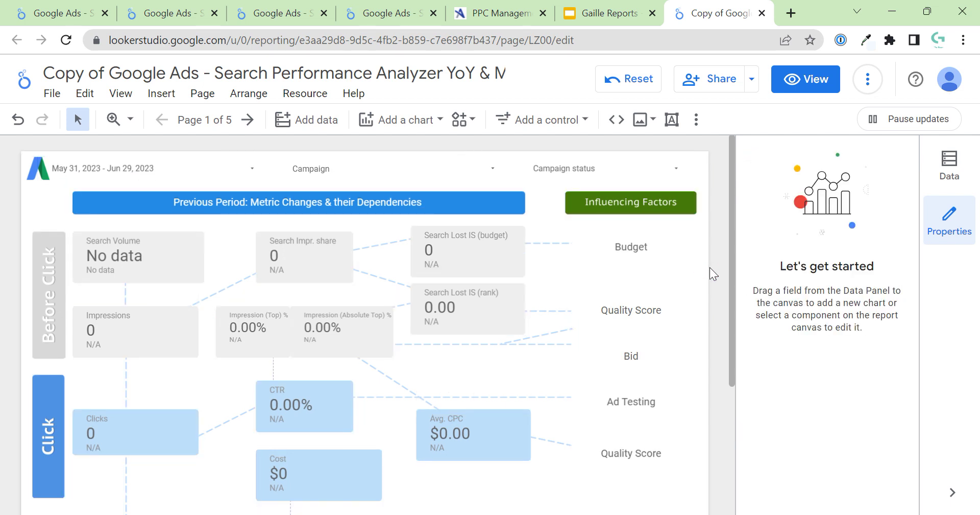
Narrow the date range control and move it to the header's right end
{"action": "scroll", "coordinate": [715, 244], "scroll_direction": "down", "scroll_amount": 4}
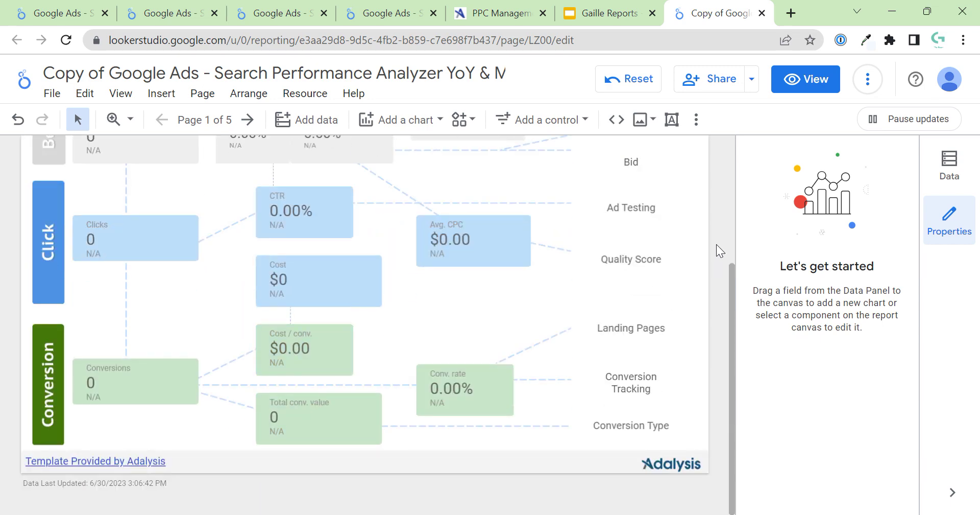
{"action": "scroll", "coordinate": [716, 244], "scroll_direction": "up", "scroll_amount": 4}
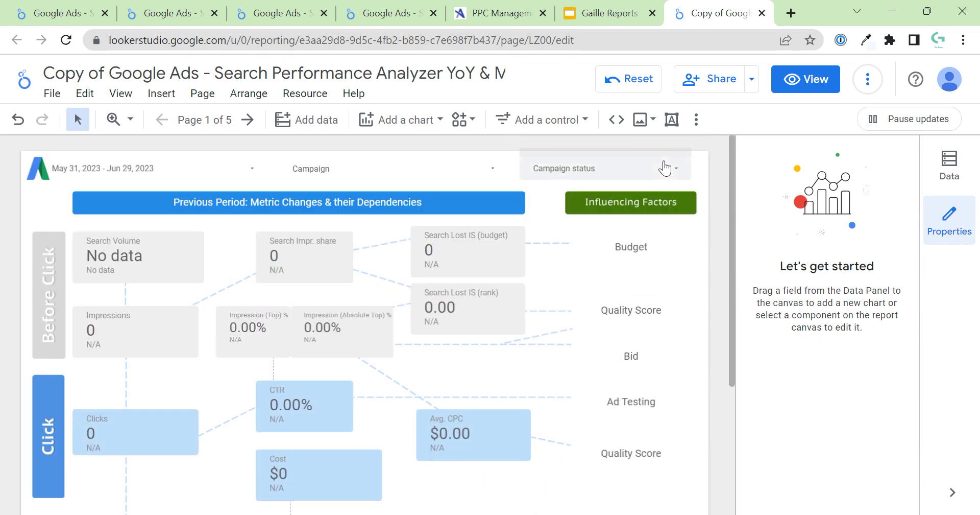
{"action": "left_click", "coordinate": [192, 165]}
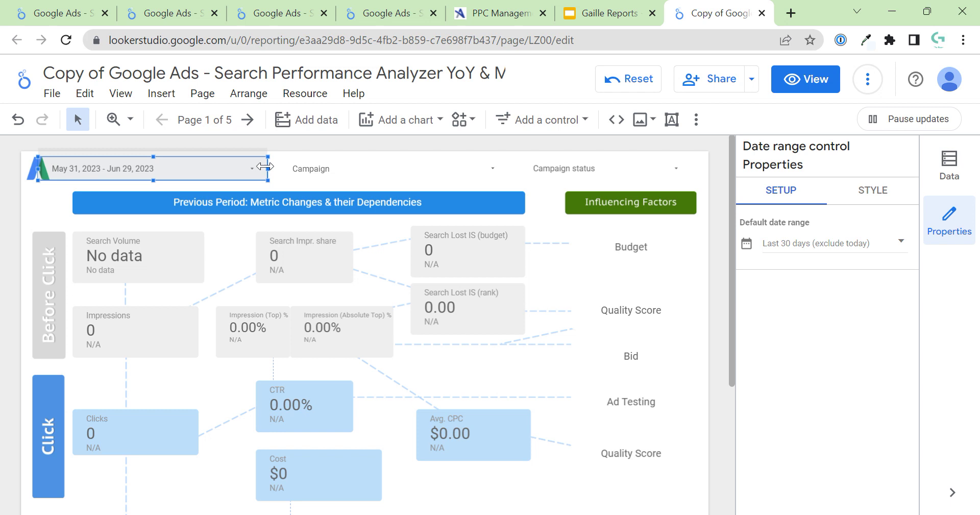
{"action": "left_click_drag", "start_coordinate": [266, 169], "coordinate": [196, 175]}
{"action": "key", "text": "shift+Right"}
{"action": "key", "text": "shift+Right"}
{"action": "key", "text": "shift+Right"}
{"action": "key", "text": "shift+Right"}
{"action": "key", "text": "shift+Right"}
{"action": "key", "text": "shift+Right"}
{"action": "key", "text": "shift+Right"}
{"action": "key", "text": "shift+Right"}
{"action": "key", "text": "shift+Right"}
{"action": "key", "text": "shift+Right"}
{"action": "key", "text": "shift+Right"}
{"action": "key", "text": "shift+Right"}
{"action": "key", "text": "shift+Right"}
{"action": "key", "text": "shift+Right"}
{"action": "key", "text": "shift+Right"}
{"action": "key", "text": "shift+Right"}
{"action": "key", "text": "shift+Right"}
{"action": "key", "text": "shift+Right"}
{"action": "key", "text": "shift+Right"}
{"action": "key", "text": "shift+Right"}
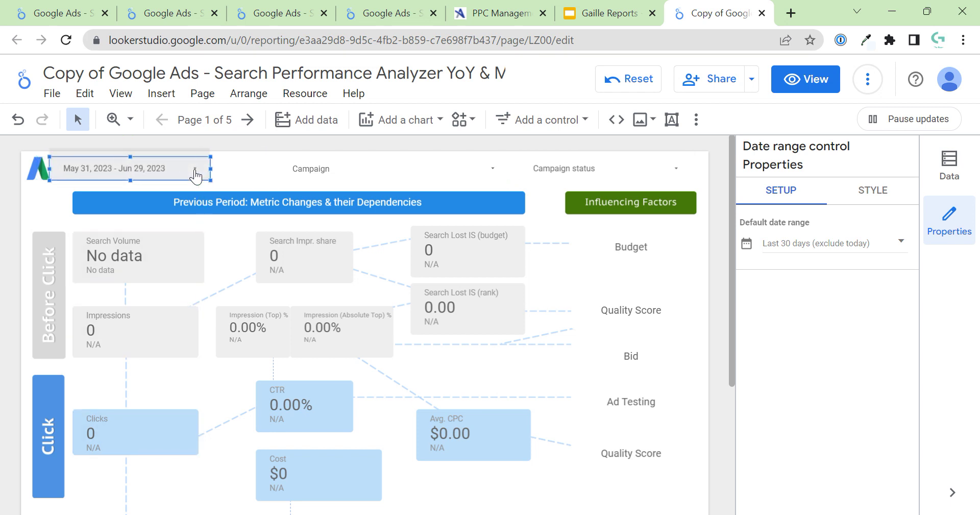
{"action": "key", "text": "shift+Right"}
{"action": "key", "text": "shift+Right"}
{"action": "key", "text": "shift+Right"}
{"action": "key", "text": "shift+Right"}
{"action": "key", "text": "shift+Right"}
{"action": "key", "text": "shift+Right"}
{"action": "key", "text": "shift+Right"}
{"action": "key", "text": "shift+Right"}
{"action": "key", "text": "shift+Right"}
{"action": "key", "text": "shift+Right"}
{"action": "key", "text": "shift+Right"}
{"action": "key", "text": "shift+Right"}
{"action": "key", "text": "shift+Right"}
{"action": "key", "text": "shift+Right"}
{"action": "key", "text": "shift+Right"}
{"action": "key", "text": "shift+Right"}
{"action": "key", "text": "shift+Right"}
{"action": "key", "text": "shift+Right"}
{"action": "key", "text": "shift+Right"}
{"action": "key", "text": "shift+Right"}
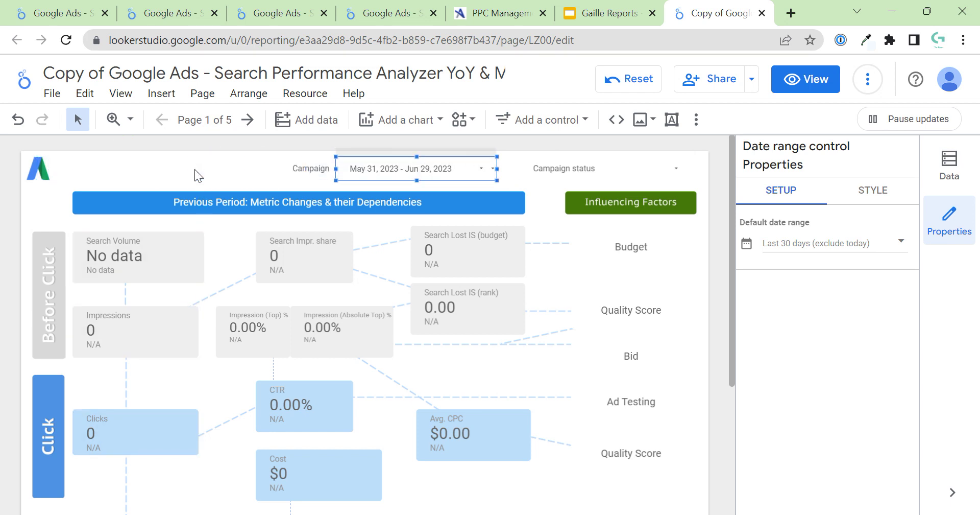
{"action": "key", "text": "shift+Right"}
{"action": "key", "text": "shift+Right"}
{"action": "key", "text": "shift+Right"}
{"action": "key", "text": "shift+Right"}
{"action": "key", "text": "shift+Right"}
{"action": "key", "text": "shift+Right"}
{"action": "key", "text": "shift+Right"}
{"action": "key", "text": "shift+Right"}
{"action": "key", "text": "shift+Right"}
{"action": "key", "text": "shift+Right"}
{"action": "key", "text": "shift+Right"}
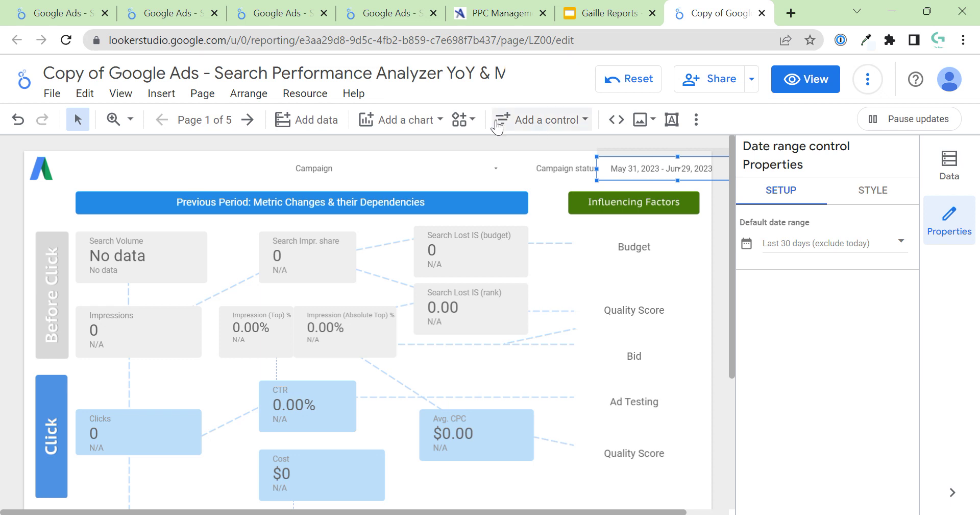
Shift the Campaign and Campaign status filters left toward the logo, then fine-tune the date control's position
{"action": "left_click_drag", "start_coordinate": [256, 144], "coordinate": [550, 174]}
{"action": "key", "text": "shift+Left"}
{"action": "key", "text": "shift+Left"}
{"action": "key", "text": "shift+Left"}
{"action": "key", "text": "shift+Left"}
{"action": "key", "text": "shift+Left"}
{"action": "key", "text": "shift+Left"}
{"action": "key", "text": "shift+Left"}
{"action": "key", "text": "shift+Left"}
{"action": "key", "text": "shift+Left"}
{"action": "key", "text": "shift+Left"}
{"action": "key", "text": "shift+Left"}
{"action": "key", "text": "shift+Left"}
{"action": "key", "text": "shift+Left"}
{"action": "key", "text": "shift+Left"}
{"action": "key", "text": "shift+Left"}
{"action": "key", "text": "shift+Left"}
{"action": "key", "text": "shift+Left"}
{"action": "key", "text": "shift+Left"}
{"action": "key", "text": "shift+Left"}
{"action": "key", "text": "shift+Left"}
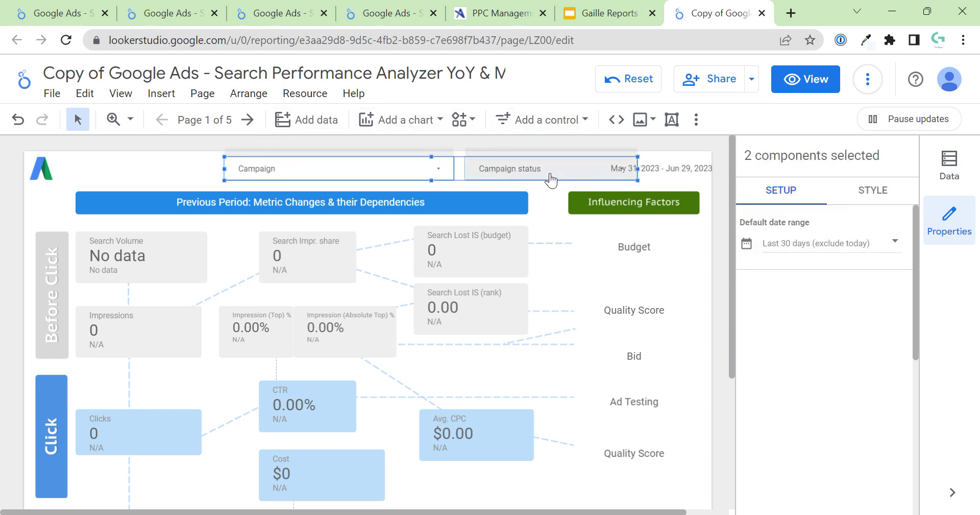
{"action": "left_click", "coordinate": [582, 153]}
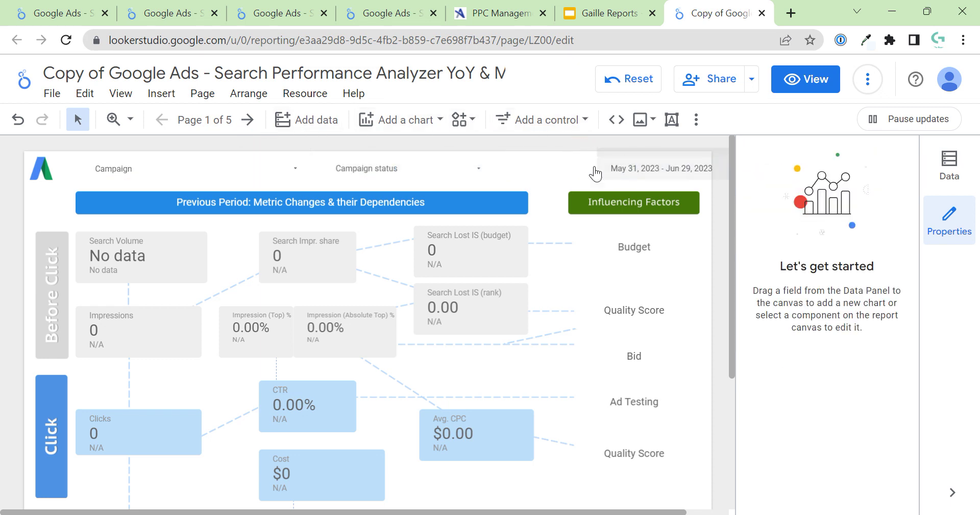
{"action": "left_click", "coordinate": [653, 182]}
{"action": "key", "text": "shift+Left"}
{"action": "key", "text": "shift+Left"}
{"action": "key", "text": "shift+Left"}
{"action": "key", "text": "shift+Left"}
{"action": "key", "text": "shift+Left"}
{"action": "key", "text": "shift+Left"}
{"action": "key", "text": "shift+Left"}
{"action": "key", "text": "shift+Left"}
{"action": "key", "text": "shift+Left"}
{"action": "key", "text": "shift+Left"}
{"action": "key", "text": "shift+Left"}
{"action": "key", "text": "shift+Right"}
{"action": "key", "text": "shift+Right"}
{"action": "key", "text": "shift+Right"}
{"action": "key", "text": "shift+Right"}
{"action": "key", "text": "shift+Right"}
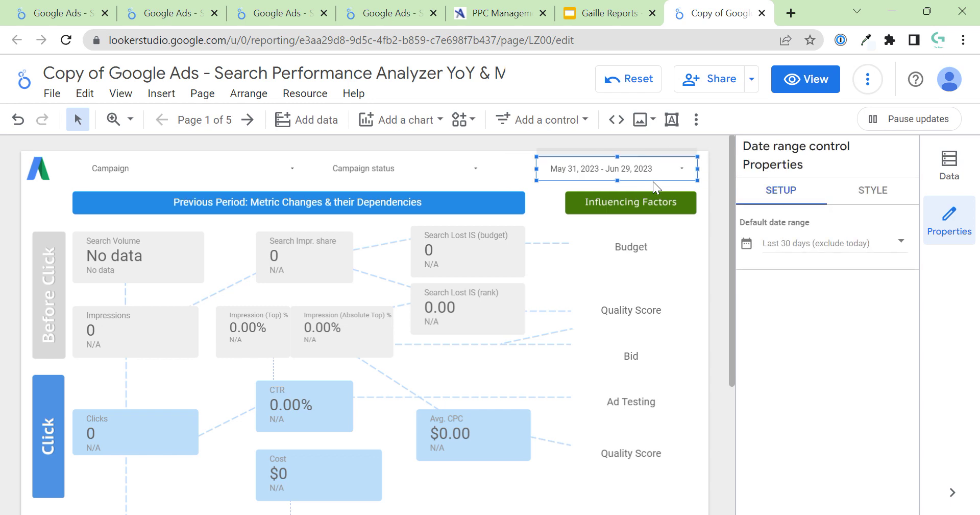
{"action": "left_click", "coordinate": [479, 9]}
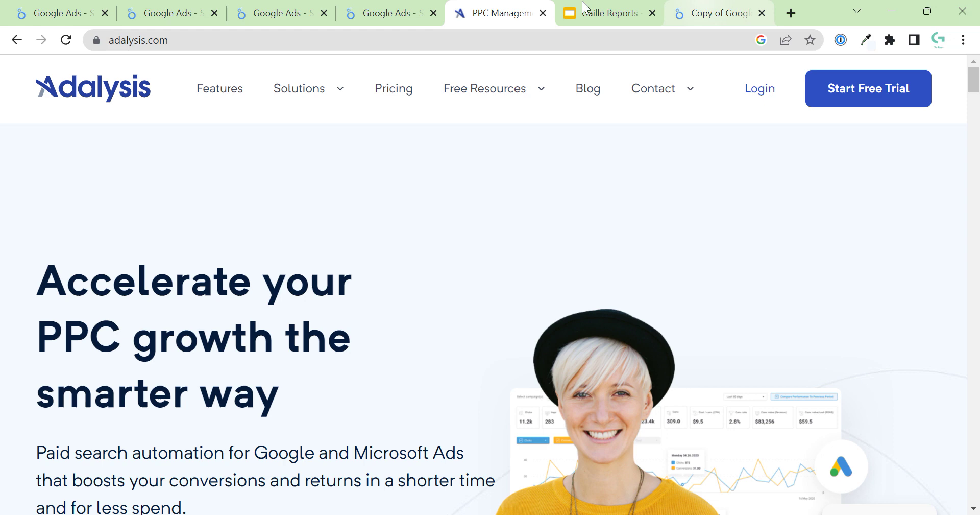
{"action": "left_click", "coordinate": [724, 7]}
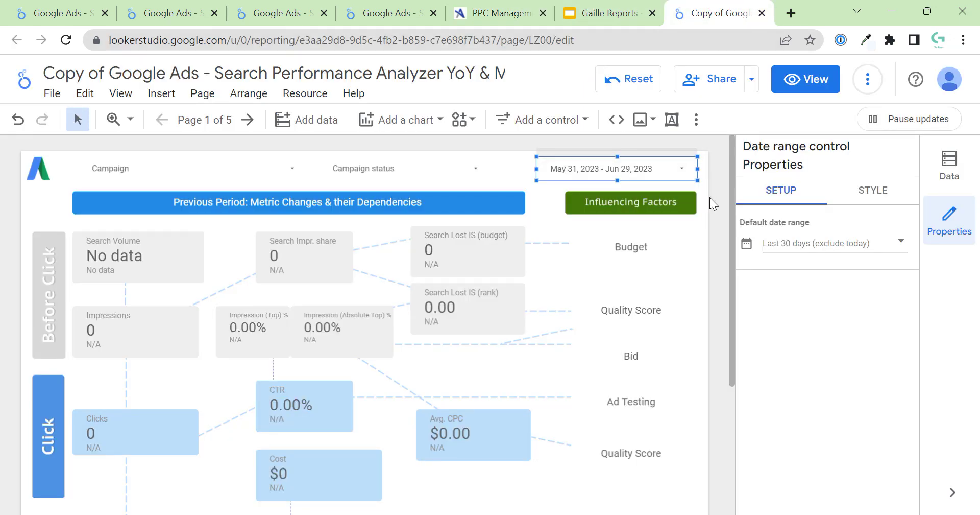
Give the date range control a dark blue fill with white date text
{"action": "left_click", "coordinate": [875, 191]}
{"action": "scroll", "coordinate": [819, 351], "scroll_direction": "down", "scroll_amount": 6}
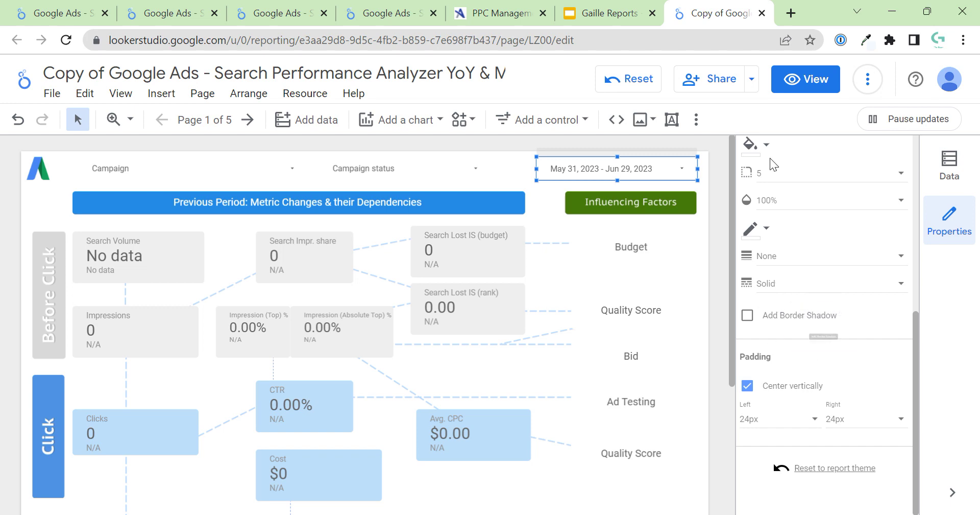
{"action": "left_click", "coordinate": [755, 148]}
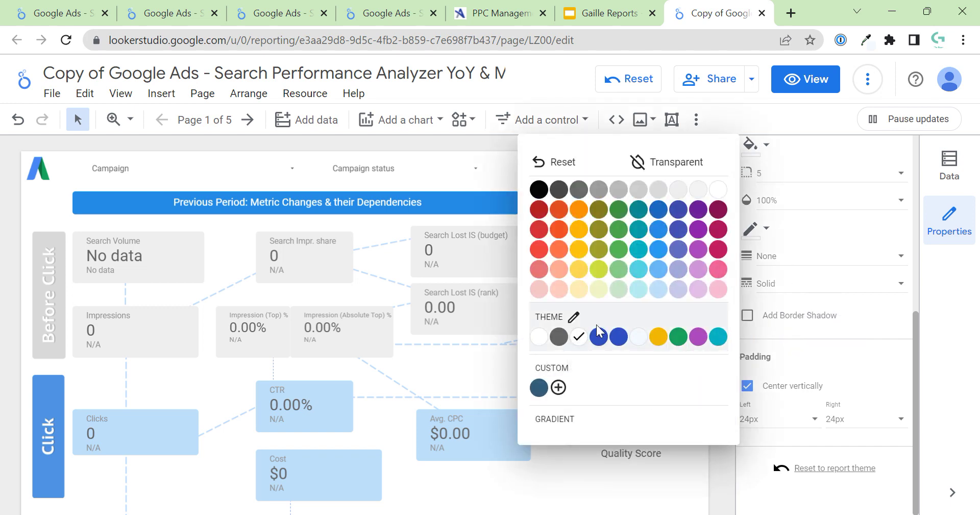
{"action": "left_click", "coordinate": [595, 339]}
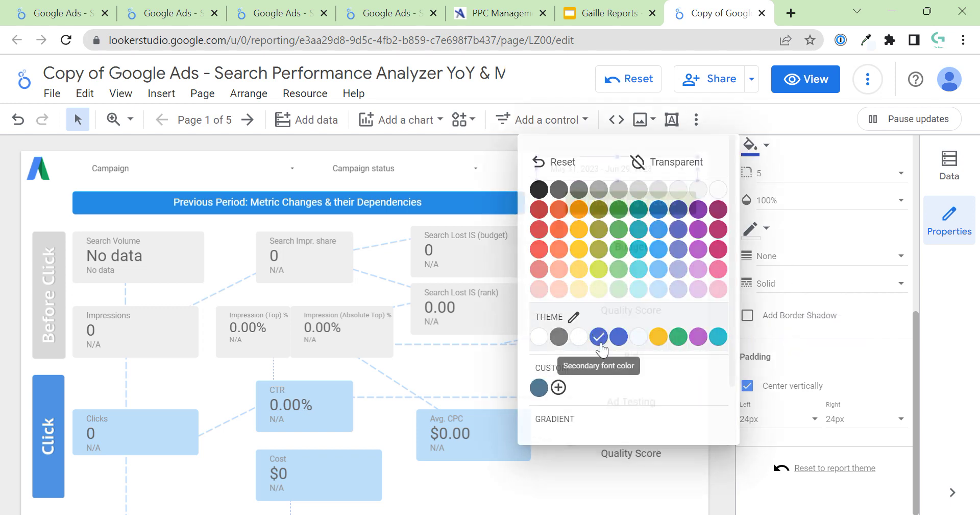
{"action": "scroll", "coordinate": [647, 269], "scroll_direction": "down", "scroll_amount": 4}
{"action": "scroll", "coordinate": [647, 269], "scroll_direction": "up", "scroll_amount": 5}
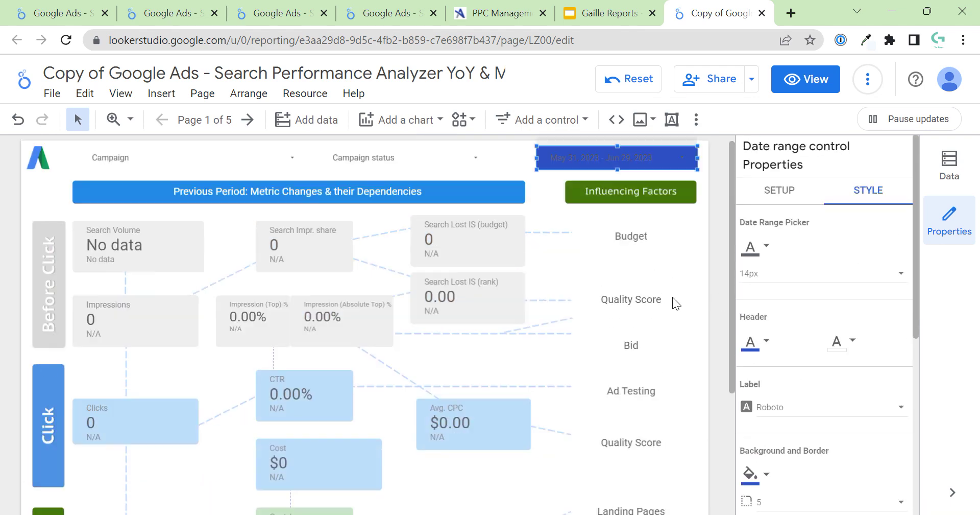
{"action": "left_click", "coordinate": [765, 255]}
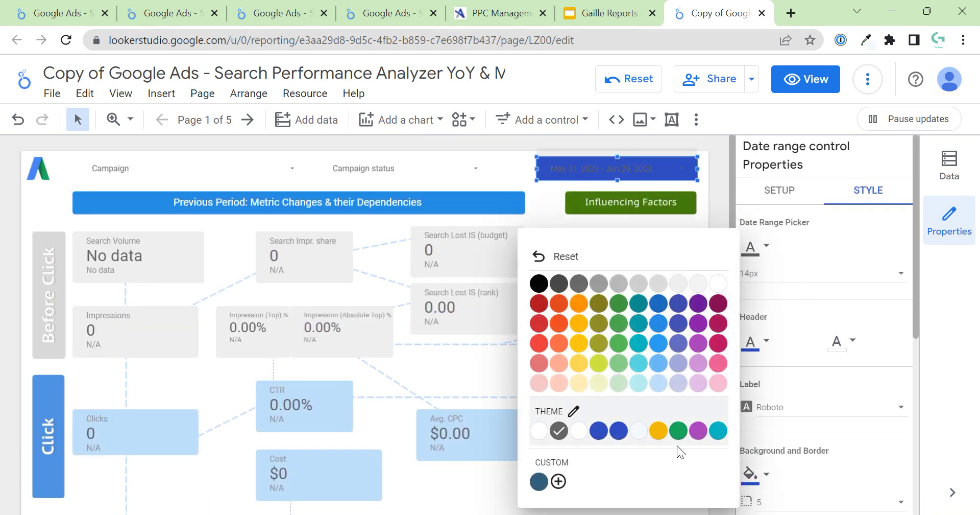
{"action": "left_click", "coordinate": [579, 429]}
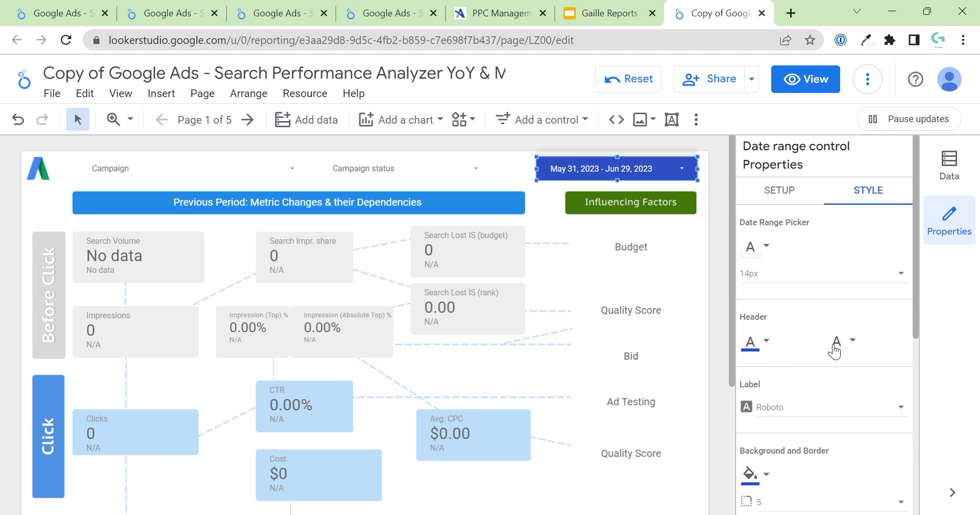
{"action": "scroll", "coordinate": [768, 437], "scroll_direction": "down", "scroll_amount": 3}
Style the calendar header with white text on a Chart palette 1 background
{"action": "left_click", "coordinate": [686, 168]}
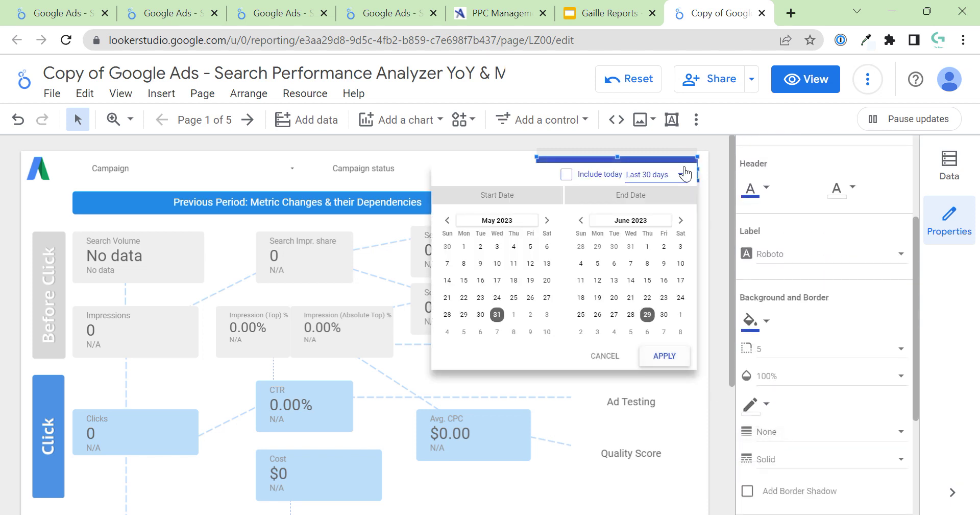
{"action": "left_click", "coordinate": [756, 193]}
{"action": "left_click", "coordinate": [756, 193]}
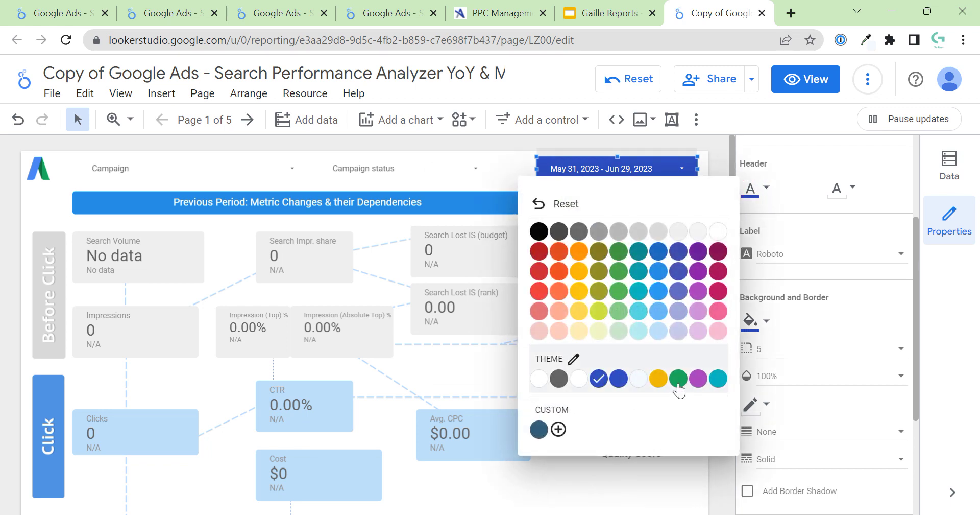
{"action": "left_click", "coordinate": [533, 382]}
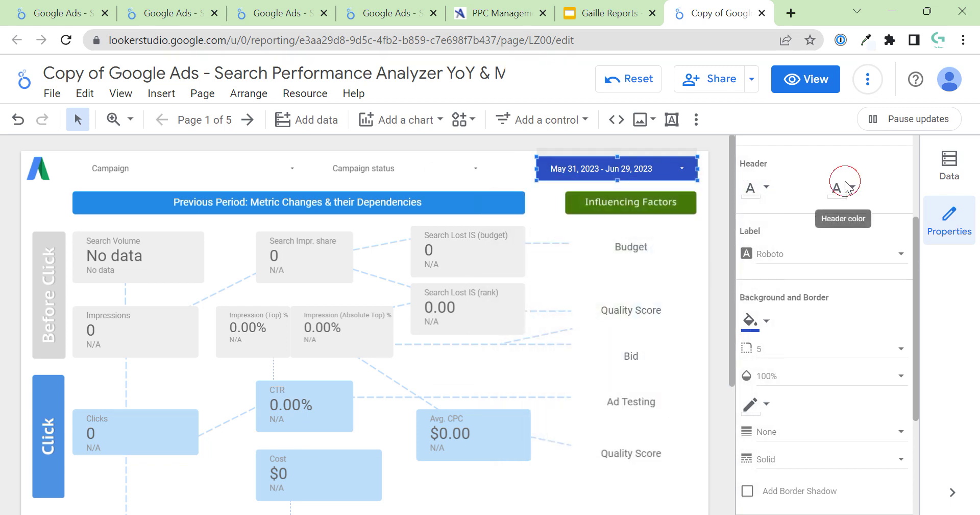
{"action": "left_click", "coordinate": [840, 188]}
{"action": "left_click", "coordinate": [706, 382]}
{"action": "left_click", "coordinate": [684, 169]}
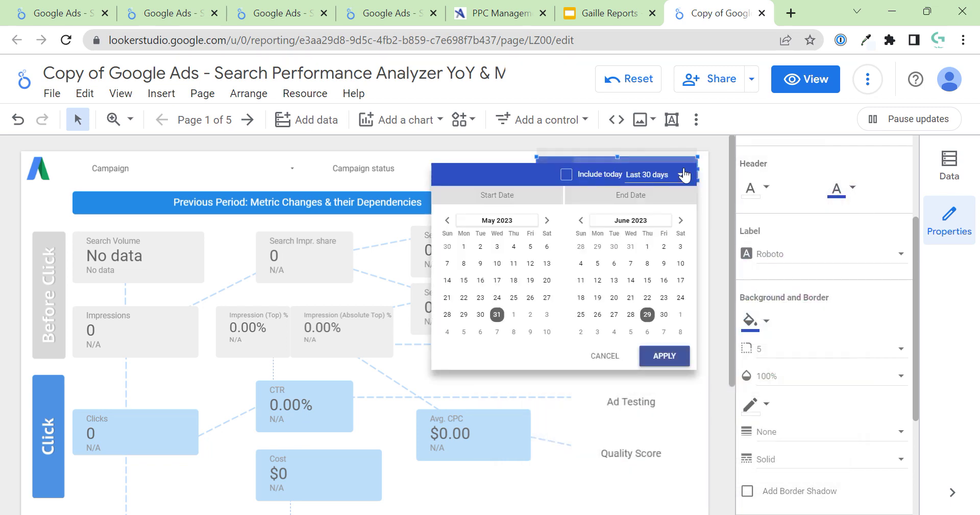
{"action": "left_click", "coordinate": [903, 301]}
{"action": "scroll", "coordinate": [861, 399], "scroll_direction": "down", "scroll_amount": 3}
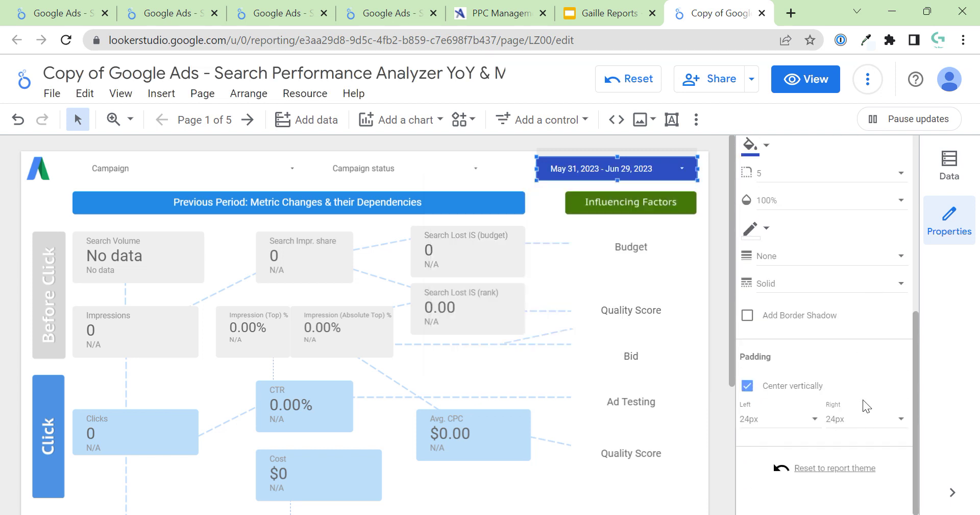
{"action": "left_click", "coordinate": [715, 179]}
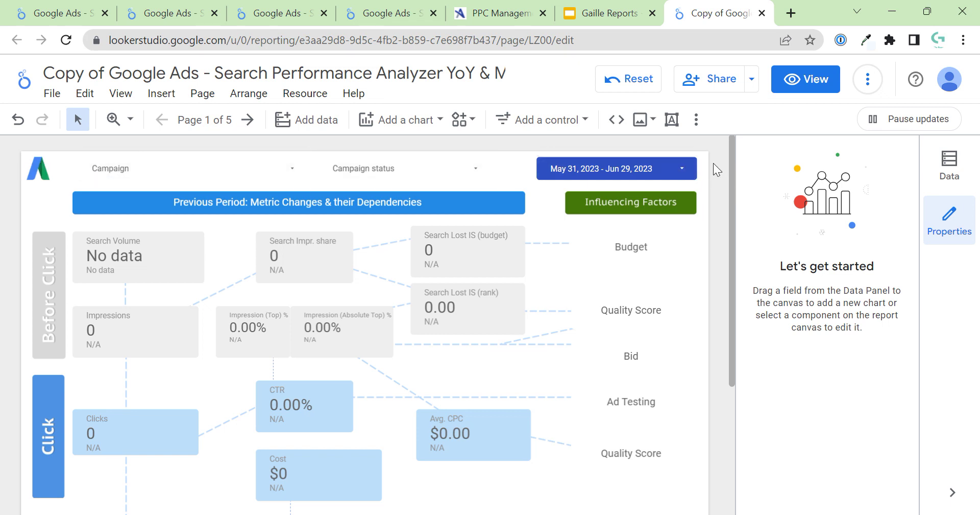
Nudge the Google Ads logo slightly to the right
{"action": "left_click", "coordinate": [45, 161]}
{"action": "key", "text": "shift+Right"}
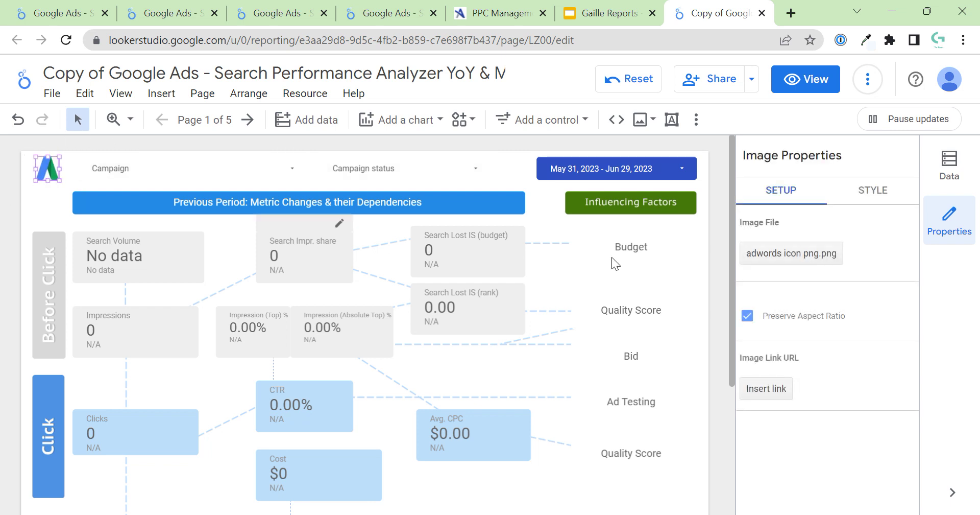
{"action": "left_click", "coordinate": [715, 179]}
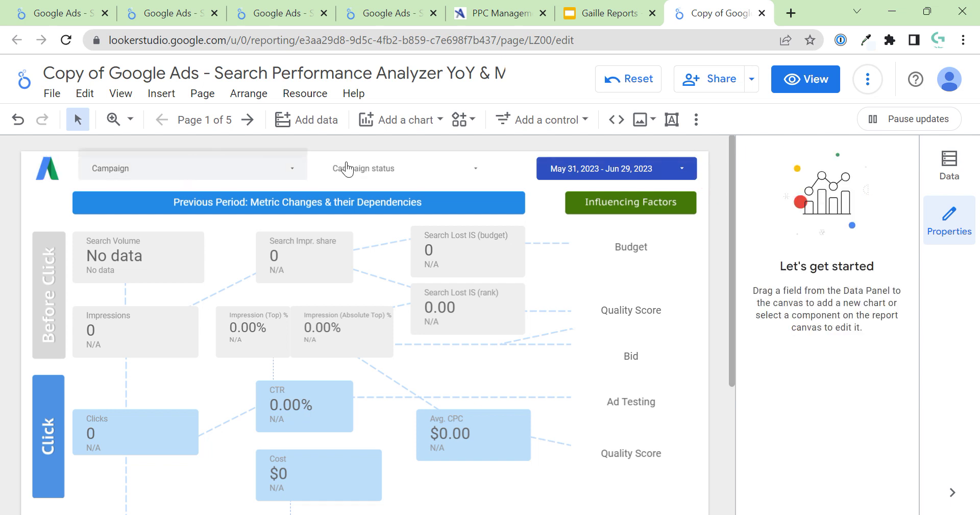
Give both the Campaign and Campaign status filters a theme border colour
{"action": "left_click_drag", "start_coordinate": [433, 156], "coordinate": [153, 159]}
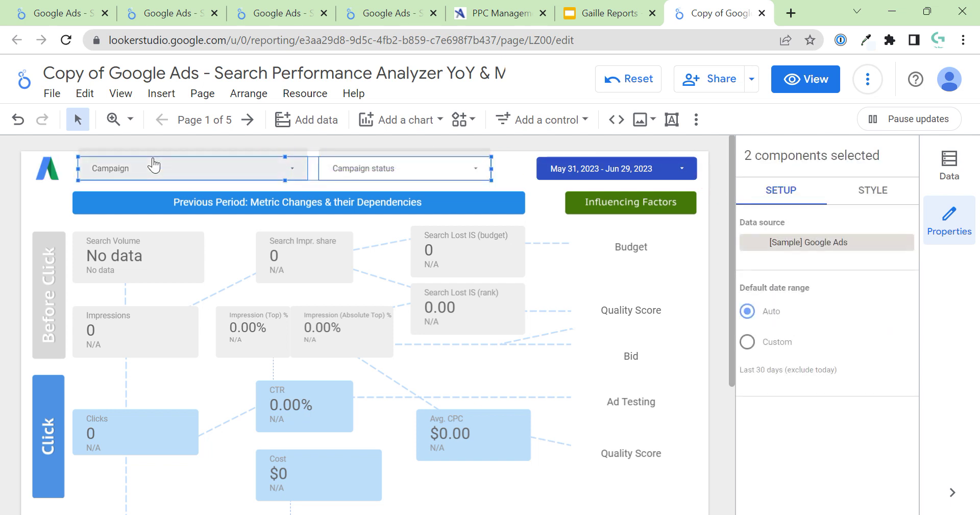
{"action": "left_click", "coordinate": [882, 192]}
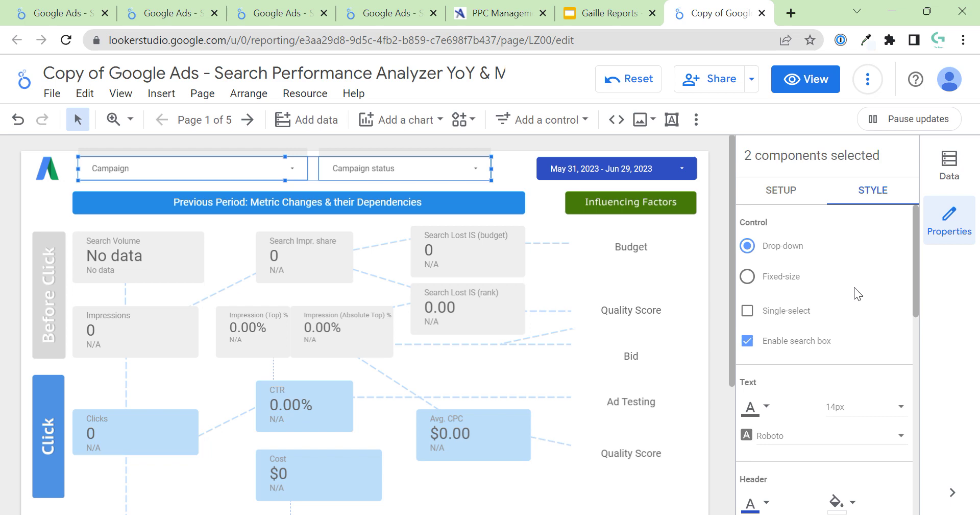
{"action": "scroll", "coordinate": [779, 455], "scroll_direction": "down", "scroll_amount": 4}
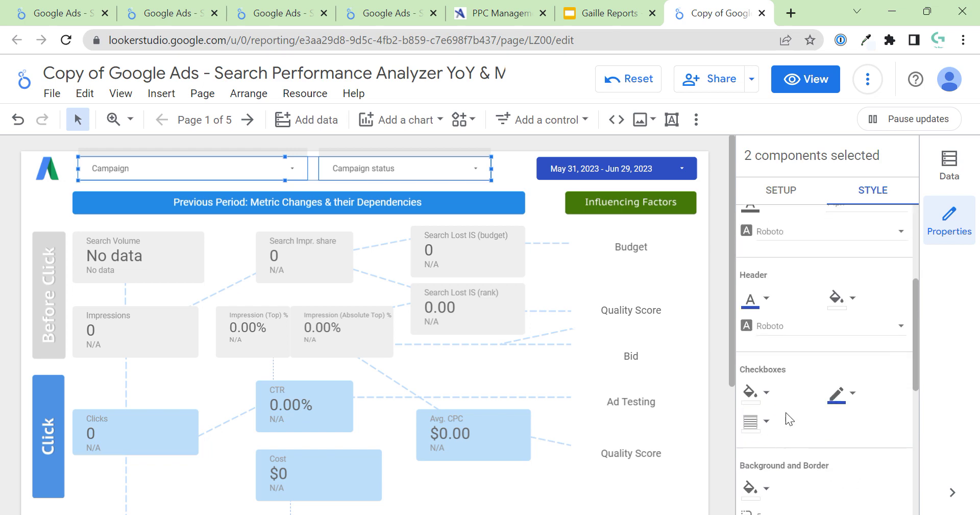
{"action": "left_click", "coordinate": [767, 393]}
{"action": "scroll", "coordinate": [800, 436], "scroll_direction": "down", "scroll_amount": 5}
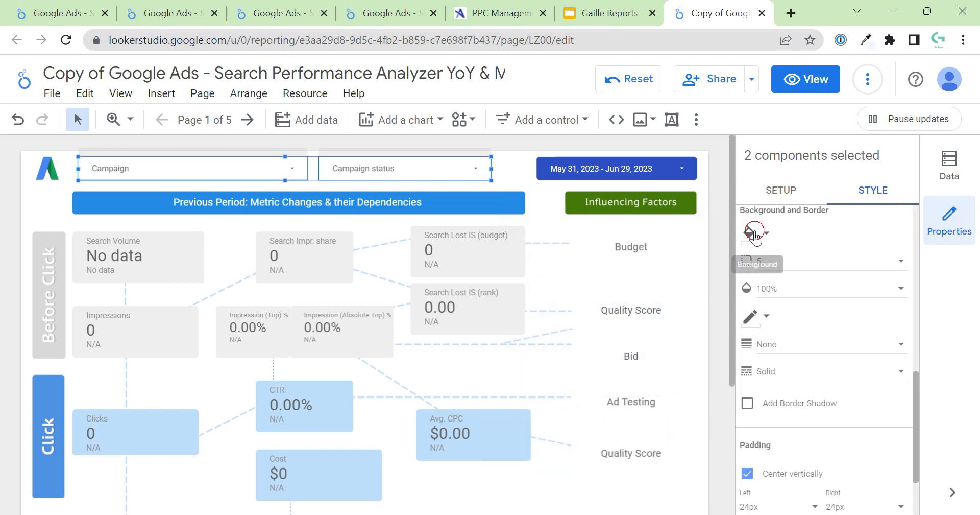
{"action": "left_click", "coordinate": [757, 316]}
{"action": "left_click", "coordinate": [638, 401]}
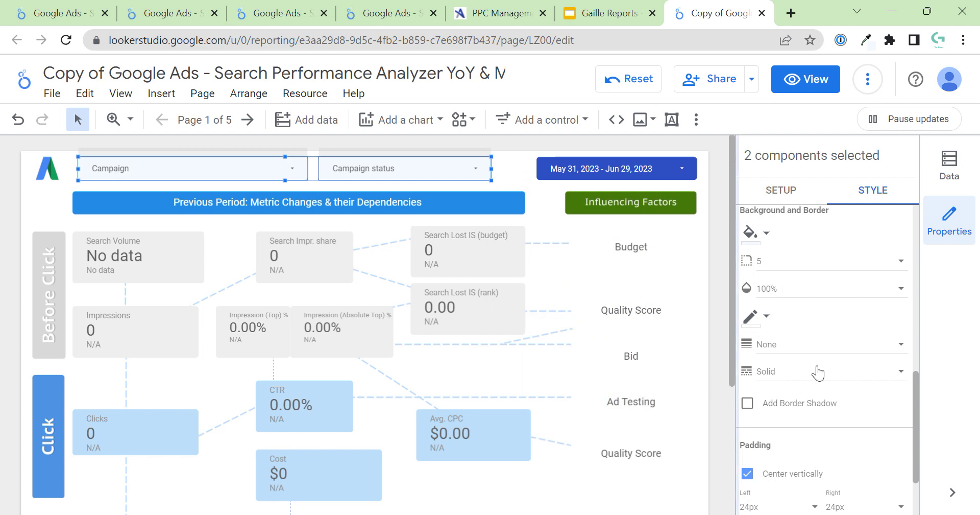
{"action": "left_click", "coordinate": [493, 161]}
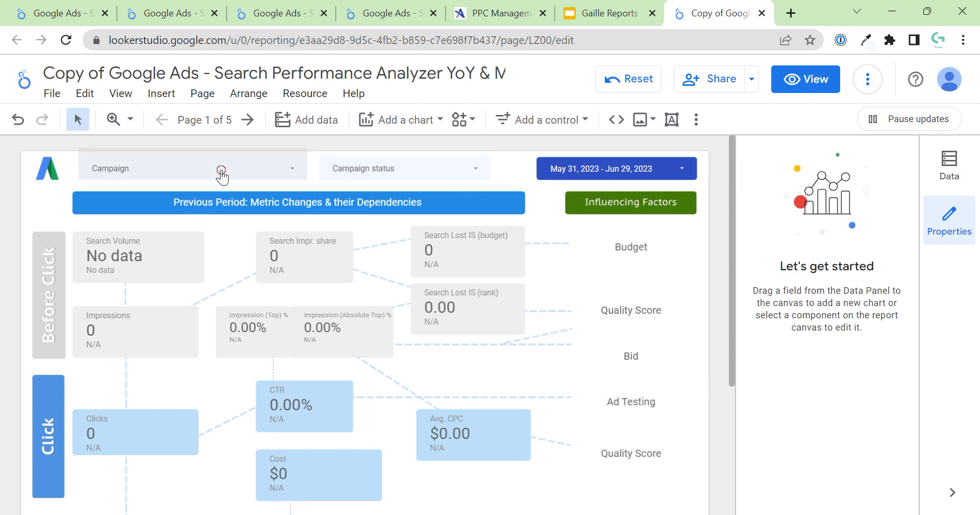
{"action": "left_click", "coordinate": [280, 173]}
Narrow the Campaign and Campaign status filters and move Campaign status left beside Campaign
{"action": "left_click", "coordinate": [298, 179]}
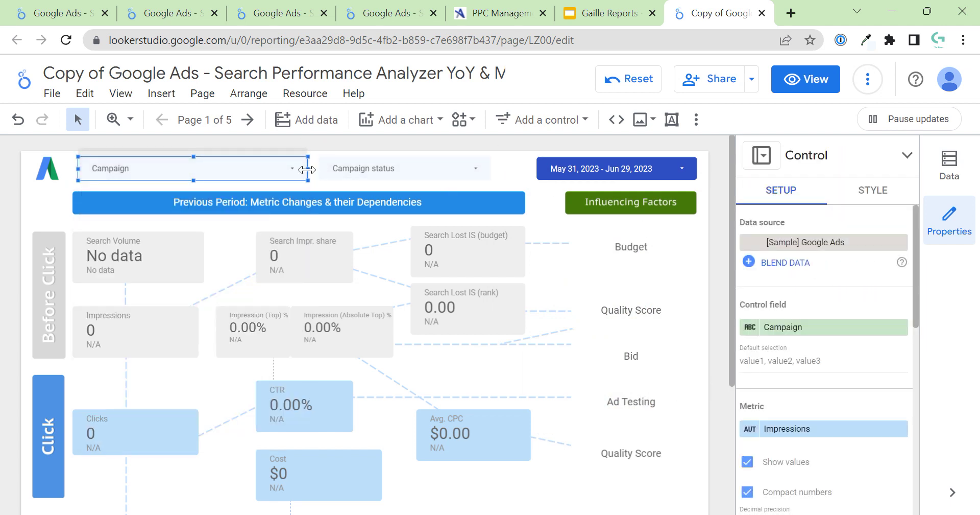
{"action": "left_click_drag", "start_coordinate": [308, 168], "coordinate": [250, 168]}
{"action": "left_click", "coordinate": [493, 164]}
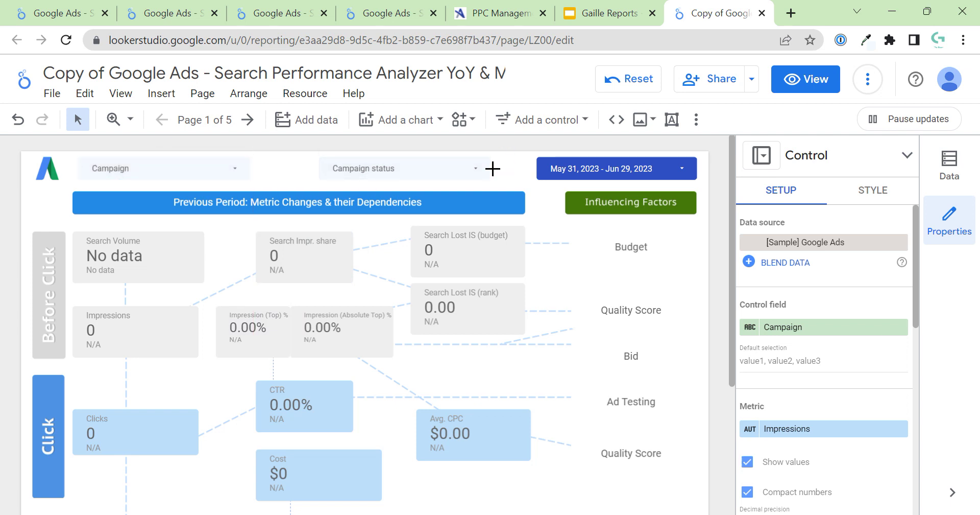
{"action": "left_click", "coordinate": [489, 169]}
{"action": "left_click", "coordinate": [489, 168]}
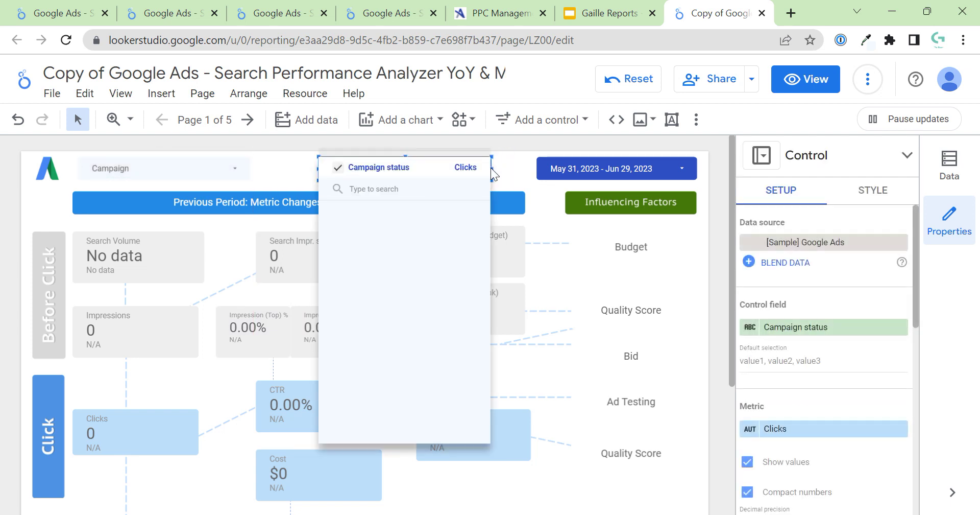
{"action": "left_click", "coordinate": [491, 167]}
{"action": "left_click_drag", "start_coordinate": [491, 169], "coordinate": [480, 168]}
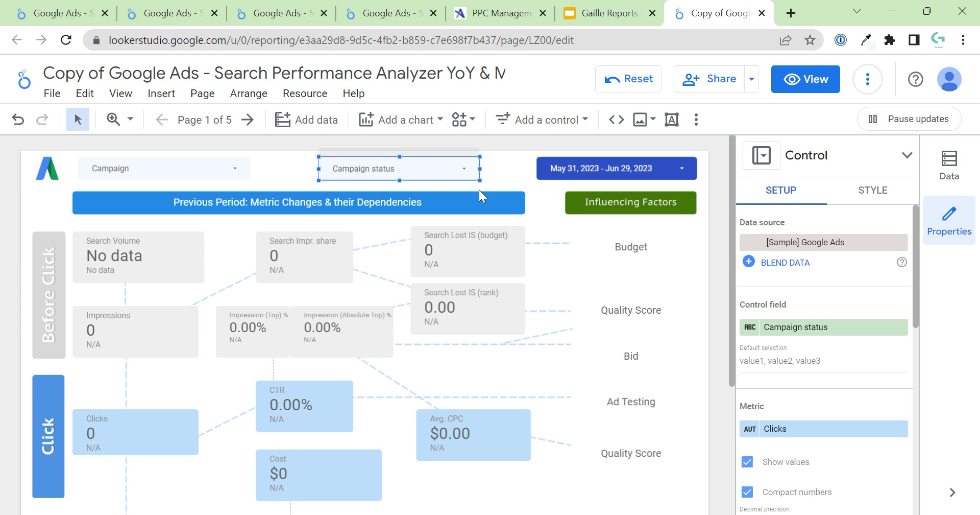
{"action": "key", "text": "shift+Left"}
{"action": "key", "text": "shift+Left"}
{"action": "key", "text": "shift+Left"}
{"action": "key", "text": "shift+Left"}
{"action": "key", "text": "shift+Left"}
{"action": "key", "text": "shift+Left"}
{"action": "key", "text": "shift+Left"}
{"action": "key", "text": "shift+Left"}
{"action": "key", "text": "shift+Left"}
{"action": "key", "text": "shift+Left"}
{"action": "key", "text": "shift+Left"}
{"action": "key", "text": "shift+Left"}
{"action": "key", "text": "shift+Left"}
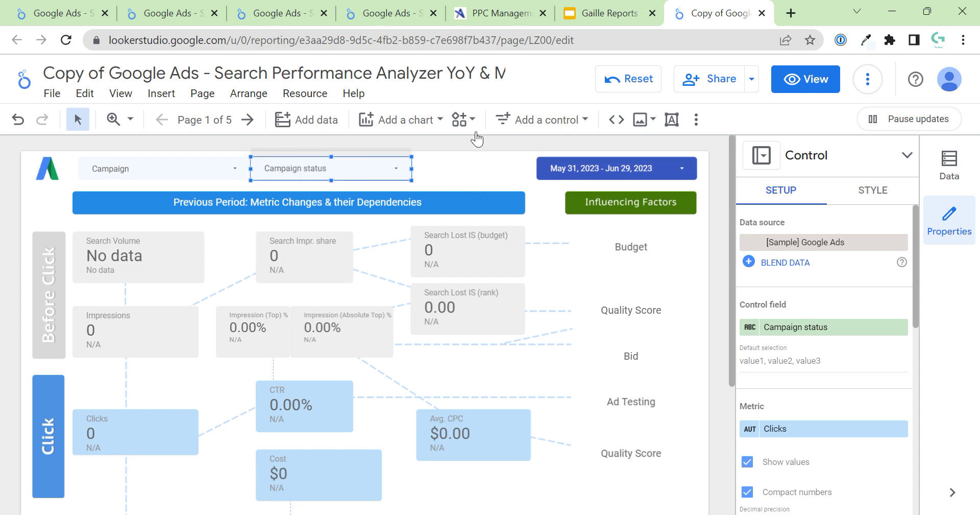
{"action": "left_click", "coordinate": [440, 163]}
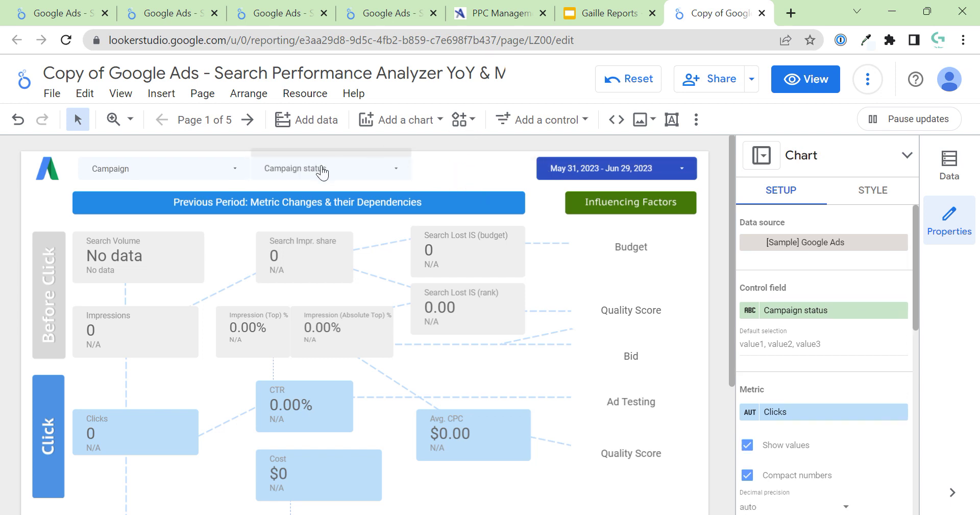
Remove the Exclude Shopping filter from the Campaign control
{"action": "left_click", "coordinate": [402, 165]}
{"action": "scroll", "coordinate": [877, 395], "scroll_direction": "down", "scroll_amount": 5}
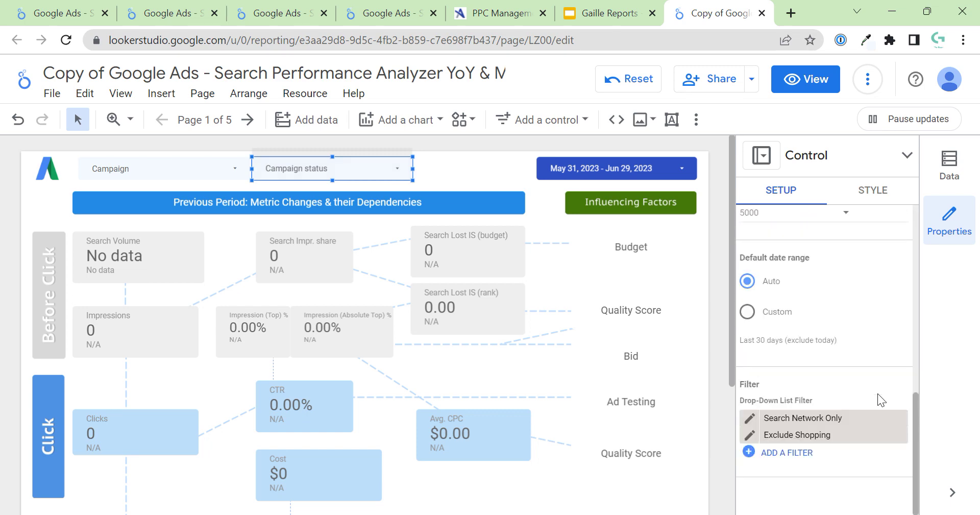
{"action": "scroll", "coordinate": [154, 158], "scroll_direction": "down", "scroll_amount": 4}
{"action": "scroll", "coordinate": [448, 304], "scroll_direction": "up", "scroll_amount": 4}
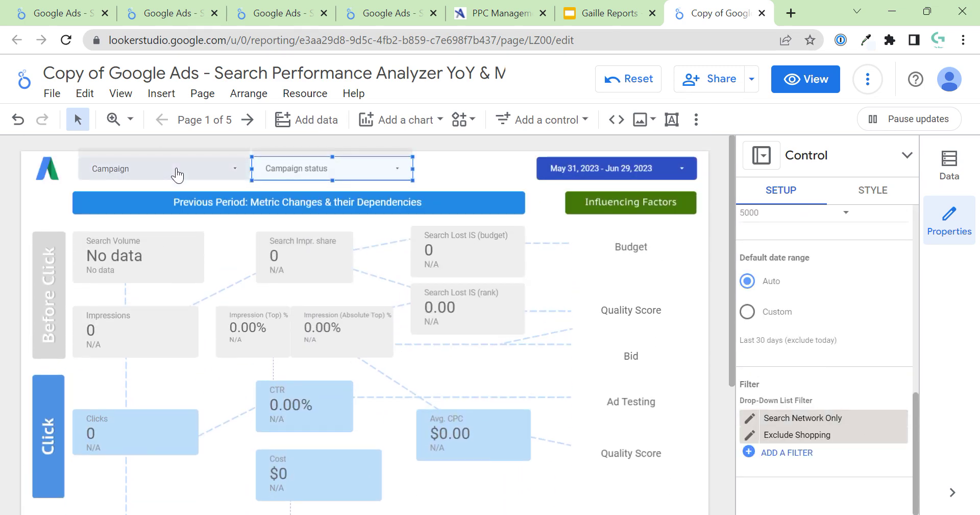
{"action": "left_click", "coordinate": [177, 174]}
{"action": "left_click", "coordinate": [195, 173]}
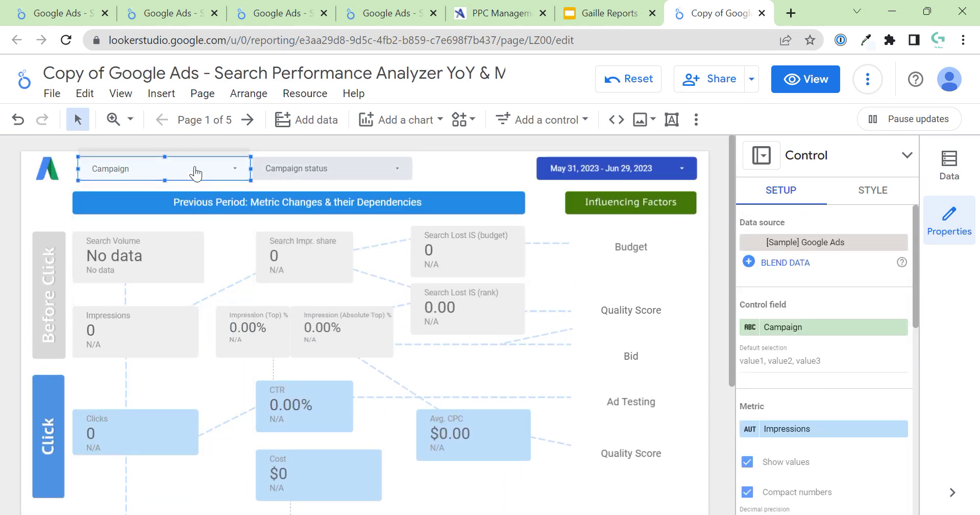
{"action": "scroll", "coordinate": [842, 415], "scroll_direction": "down", "scroll_amount": 5}
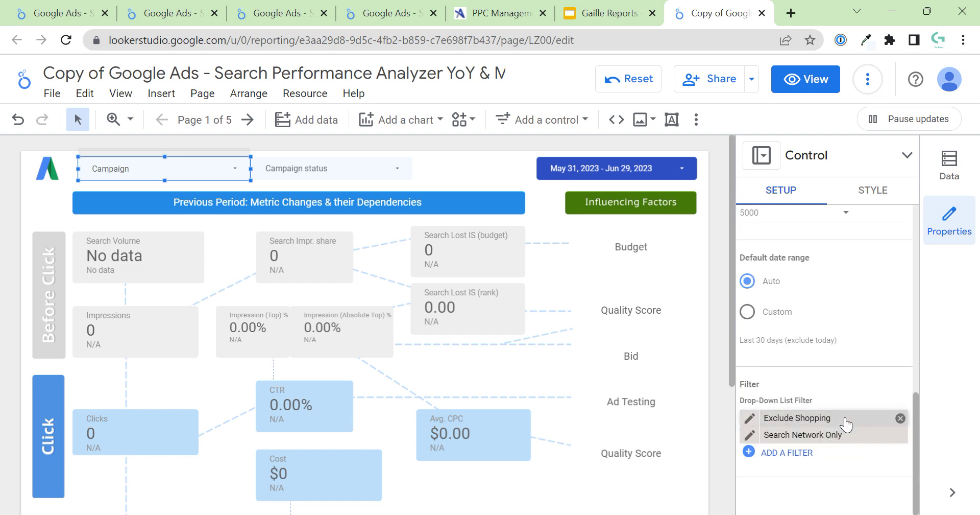
{"action": "left_click", "coordinate": [895, 420]}
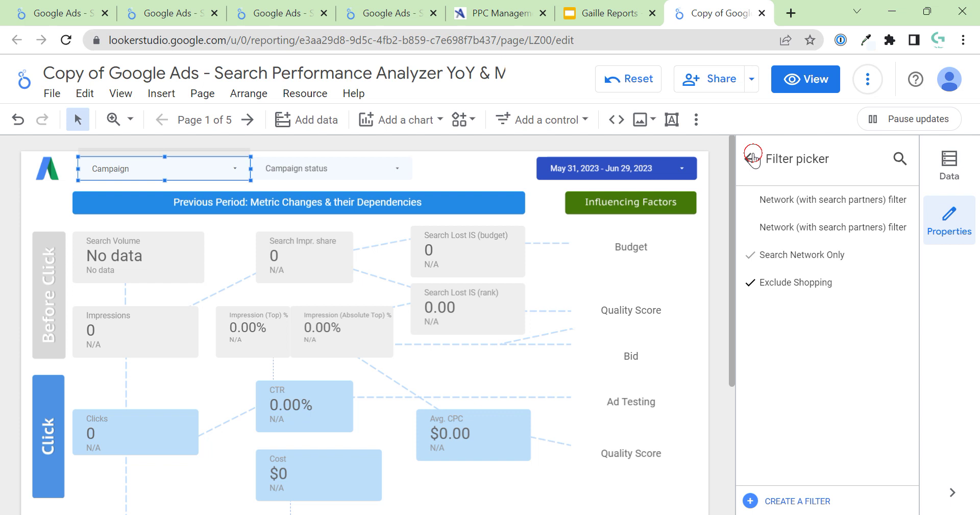
{"action": "left_click", "coordinate": [750, 158]}
{"action": "left_click", "coordinate": [895, 414]}
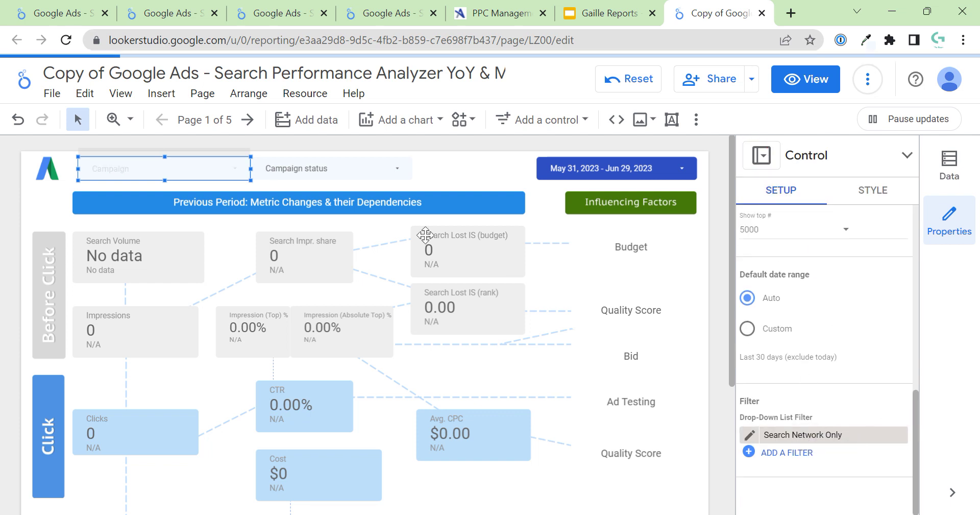
Remove the Search Network Only filter and check the Campaign list shows all campaigns
{"action": "left_click", "coordinate": [246, 170]}
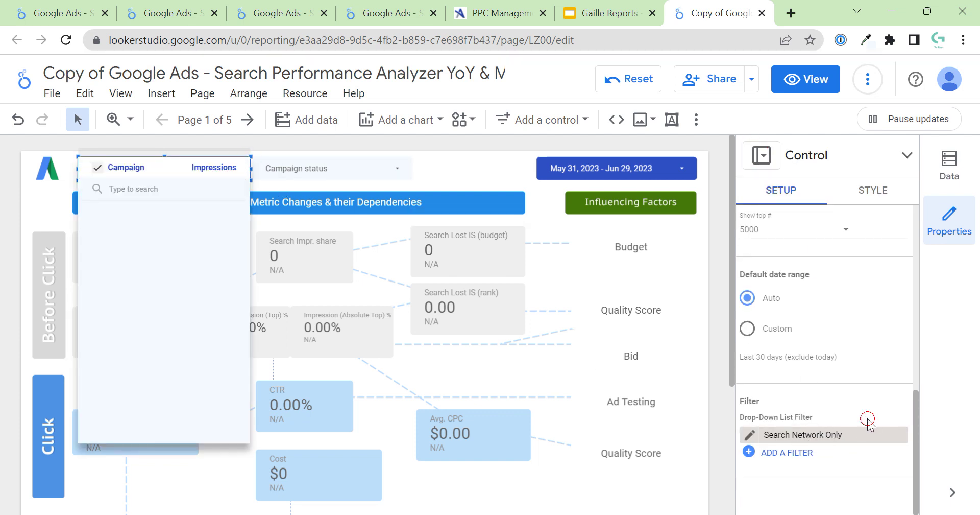
{"action": "left_click", "coordinate": [896, 434]}
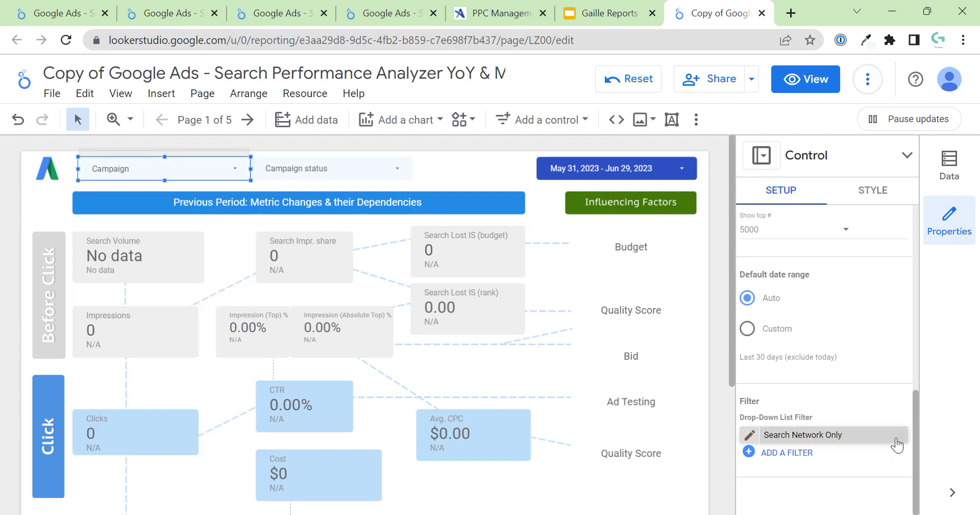
{"action": "left_click", "coordinate": [234, 172]}
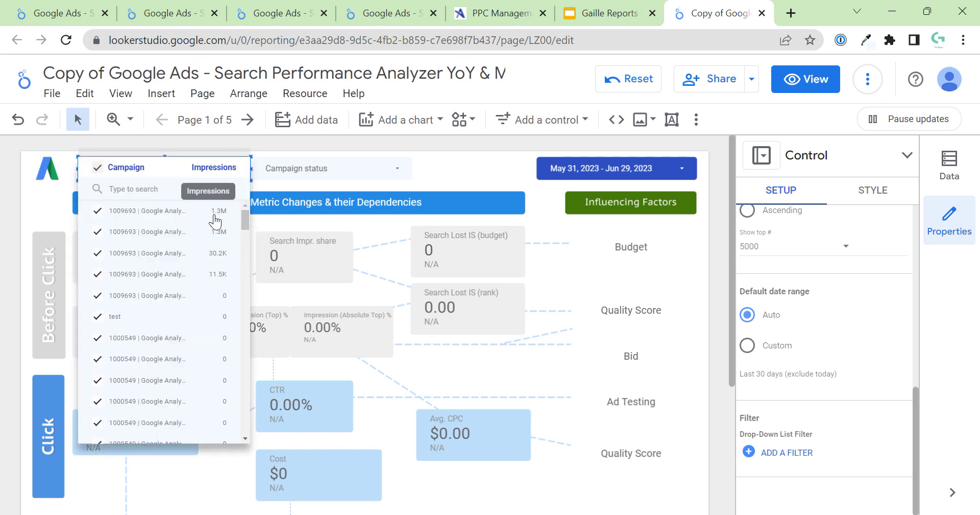
{"action": "left_click", "coordinate": [466, 164]}
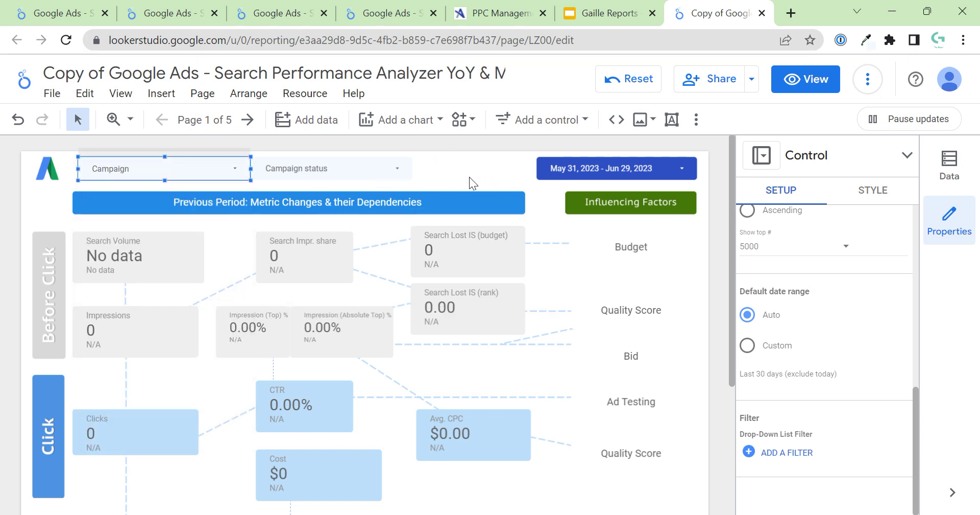
{"action": "left_click", "coordinate": [470, 179]}
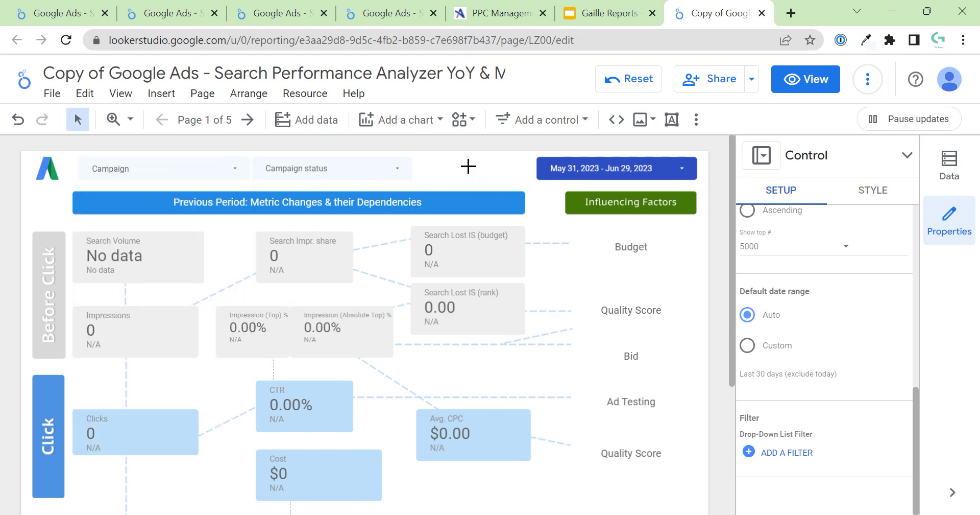
{"action": "left_click", "coordinate": [214, 164]}
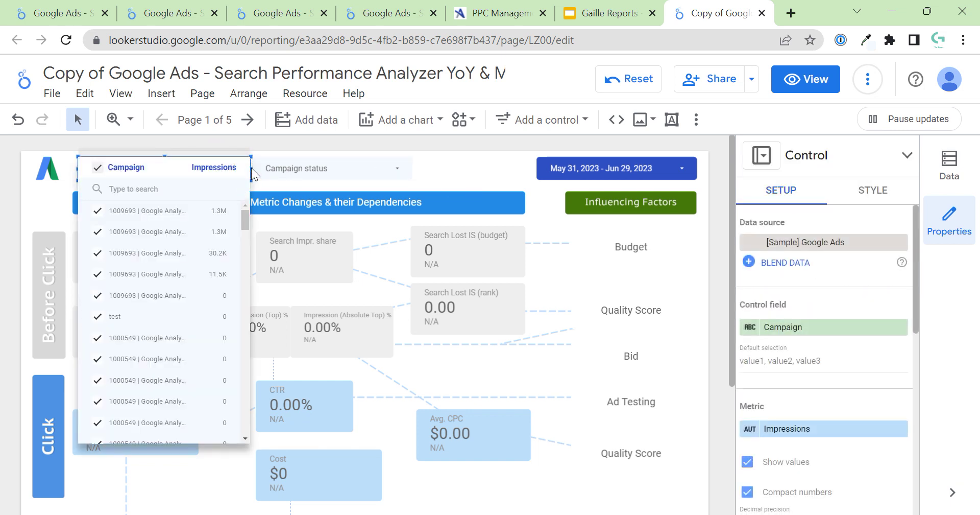
{"action": "left_click", "coordinate": [434, 167]}
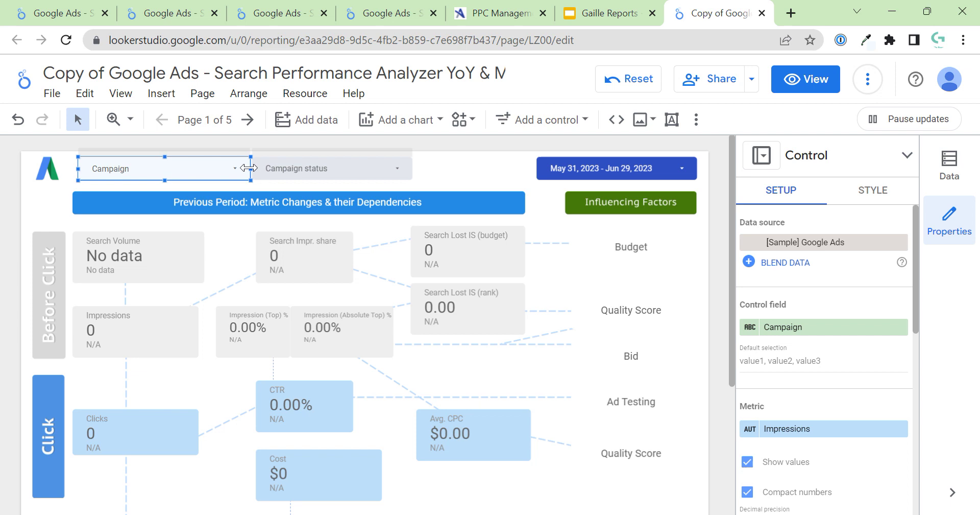
{"action": "left_click", "coordinate": [220, 168]}
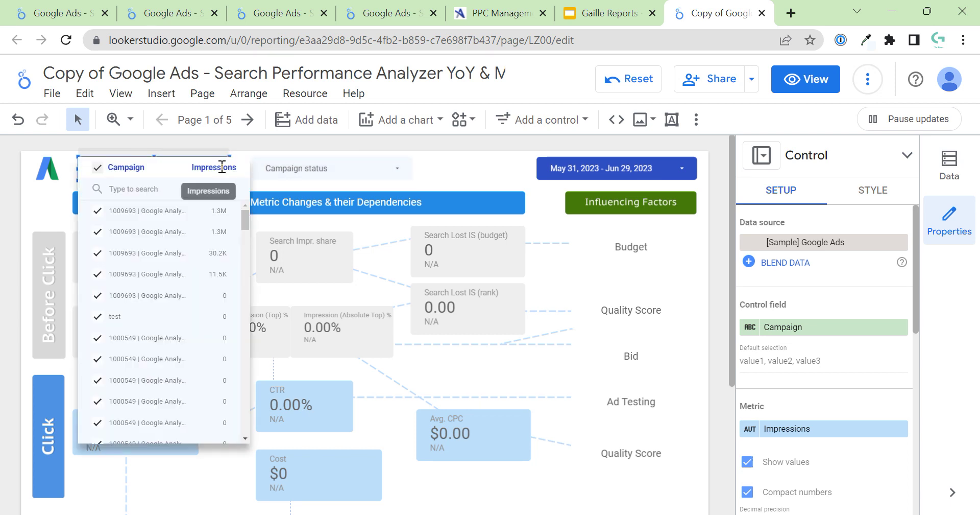
{"action": "left_click", "coordinate": [437, 172]}
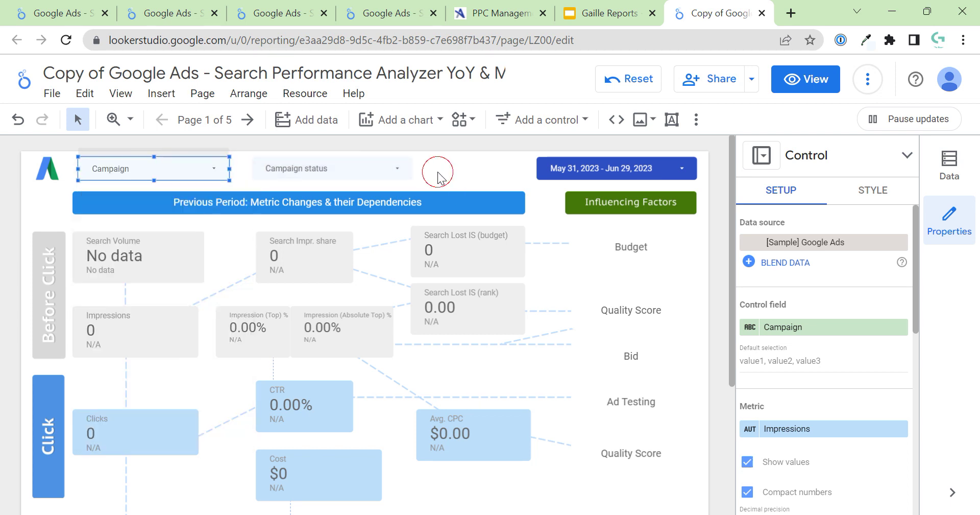
Give the Campaign option list header a theme blue background
{"action": "left_click", "coordinate": [864, 202]}
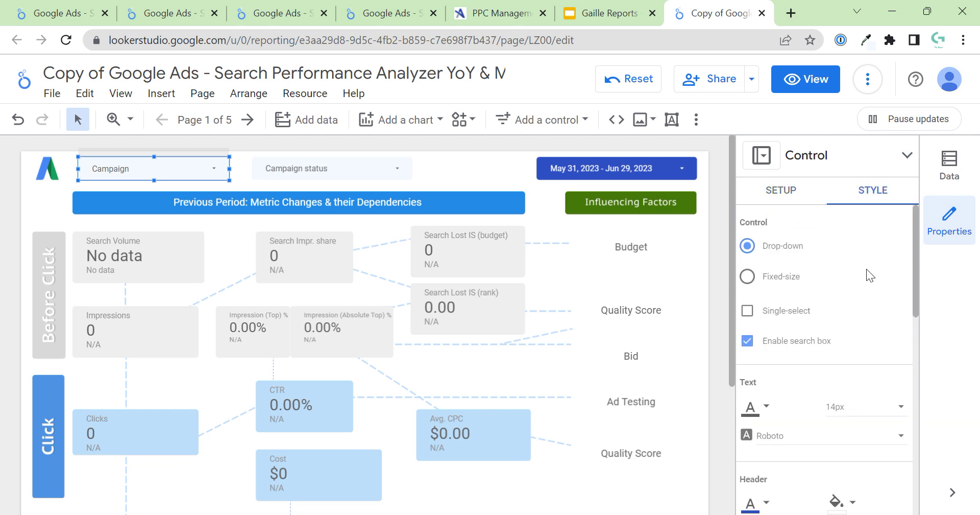
{"action": "scroll", "coordinate": [805, 273], "scroll_direction": "down", "scroll_amount": 7}
{"action": "scroll", "coordinate": [800, 320], "scroll_direction": "up", "scroll_amount": 3}
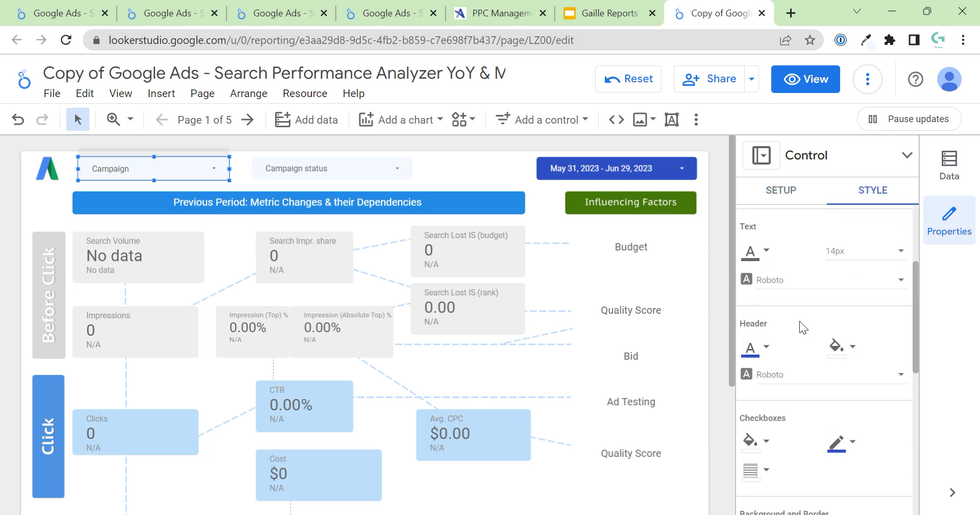
{"action": "left_click", "coordinate": [214, 173]}
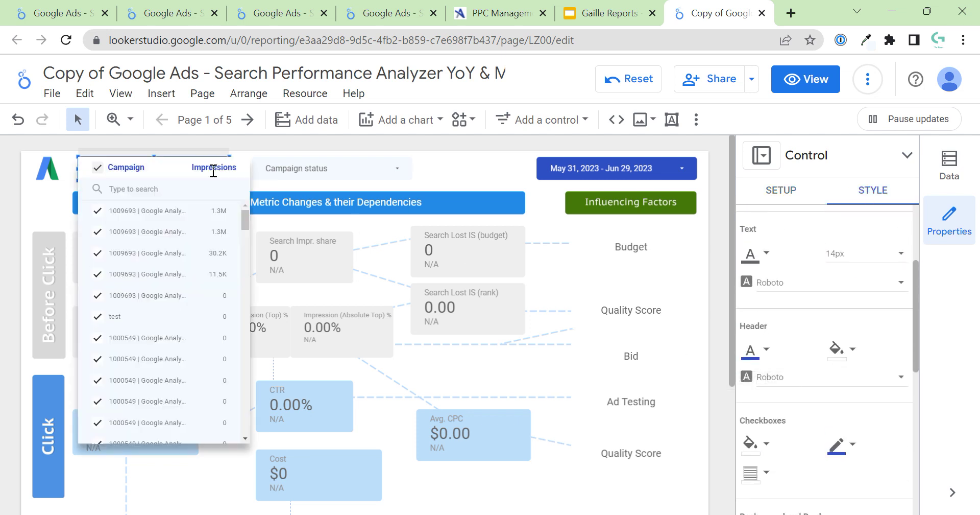
{"action": "left_click", "coordinate": [768, 351]}
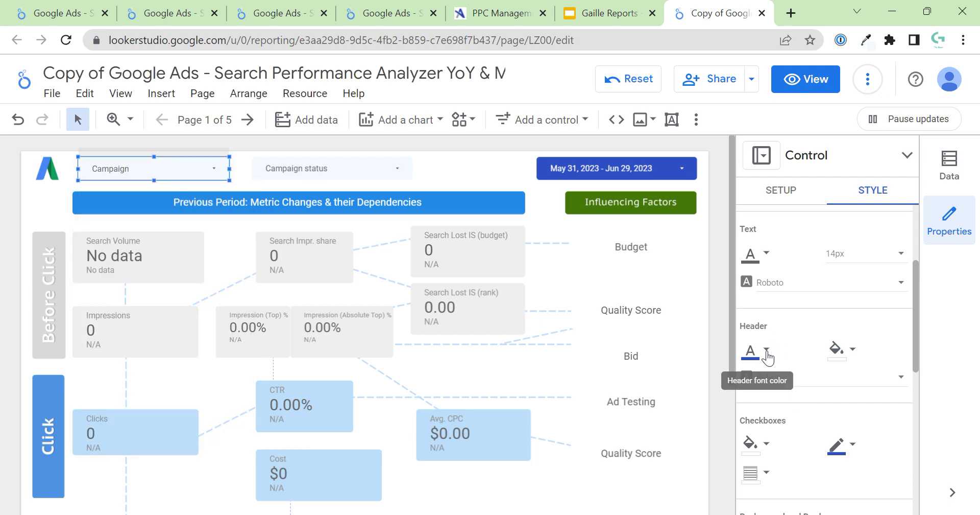
{"action": "left_click", "coordinate": [768, 350]}
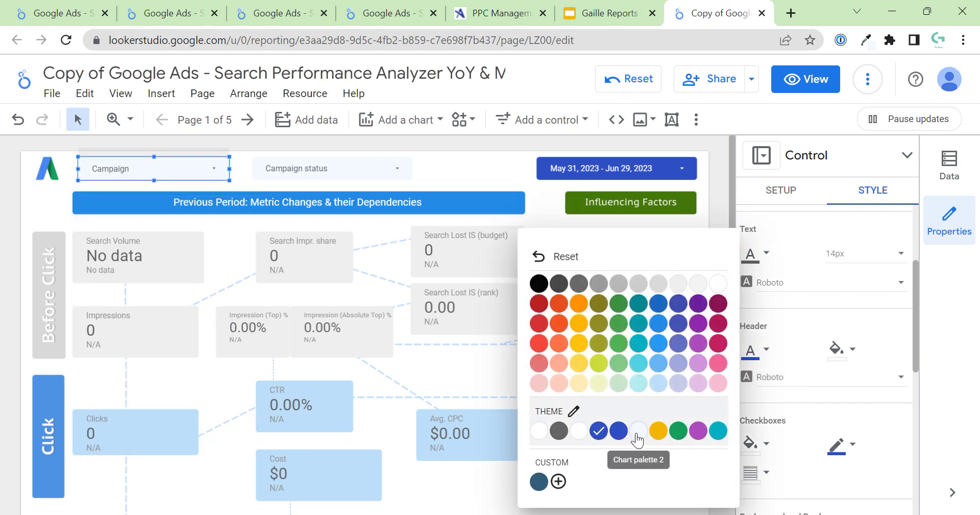
{"action": "left_click", "coordinate": [836, 349]}
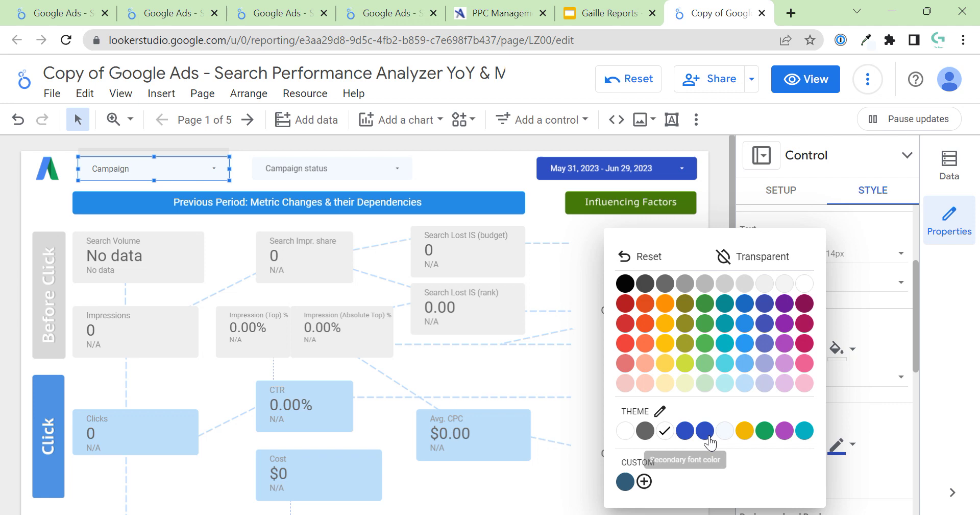
{"action": "left_click", "coordinate": [685, 431]}
{"action": "left_click", "coordinate": [211, 168]}
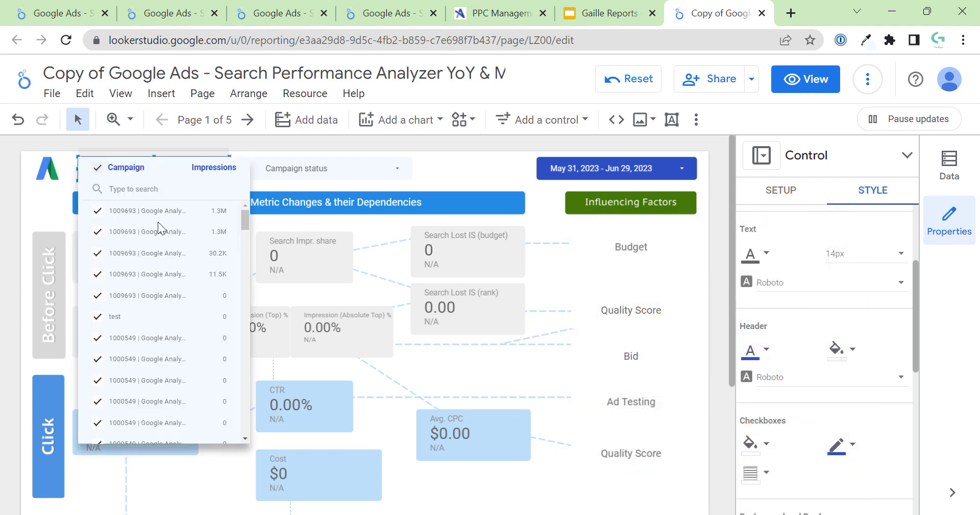
Fill the list checkboxes with theme blue and give them light borders
{"action": "left_click", "coordinate": [750, 443]}
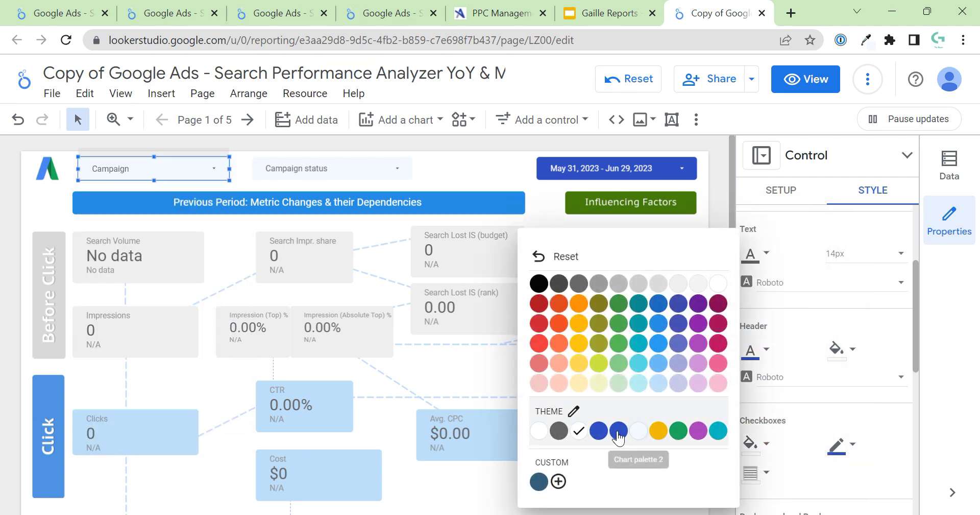
{"action": "left_click", "coordinate": [622, 429]}
{"action": "left_click", "coordinate": [837, 444]}
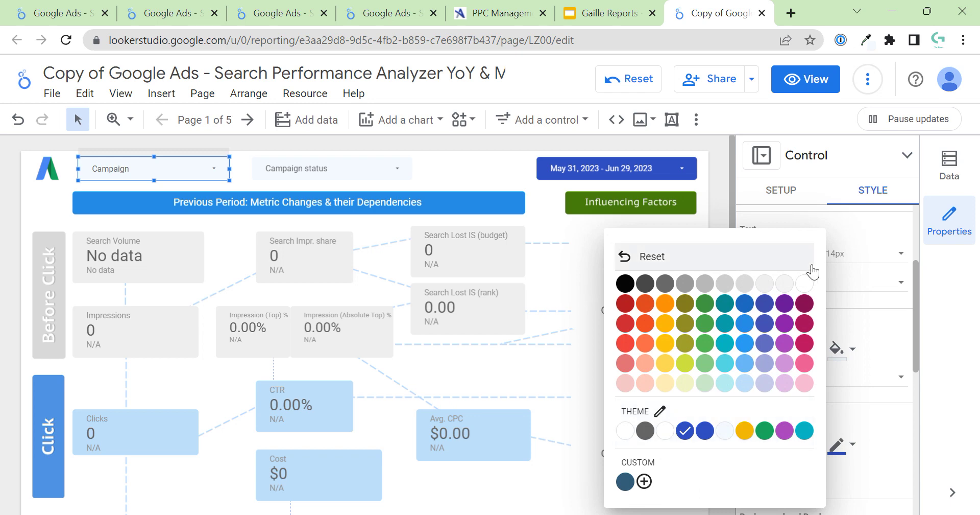
{"action": "left_click", "coordinate": [750, 280]}
{"action": "left_click", "coordinate": [225, 169]}
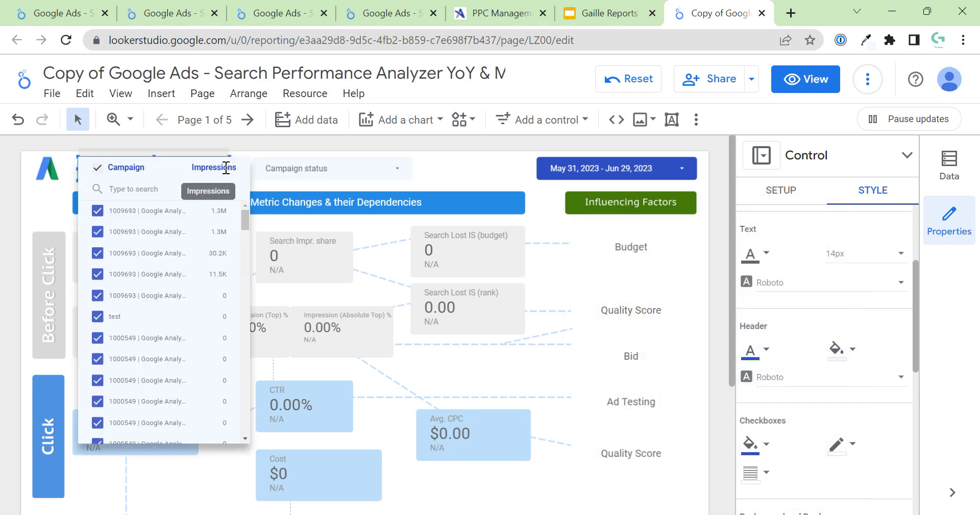
{"action": "left_click", "coordinate": [831, 366]}
Reapply theme blue to the list header and make its text white
{"action": "left_click", "coordinate": [837, 351]}
{"action": "left_click", "coordinate": [696, 429]}
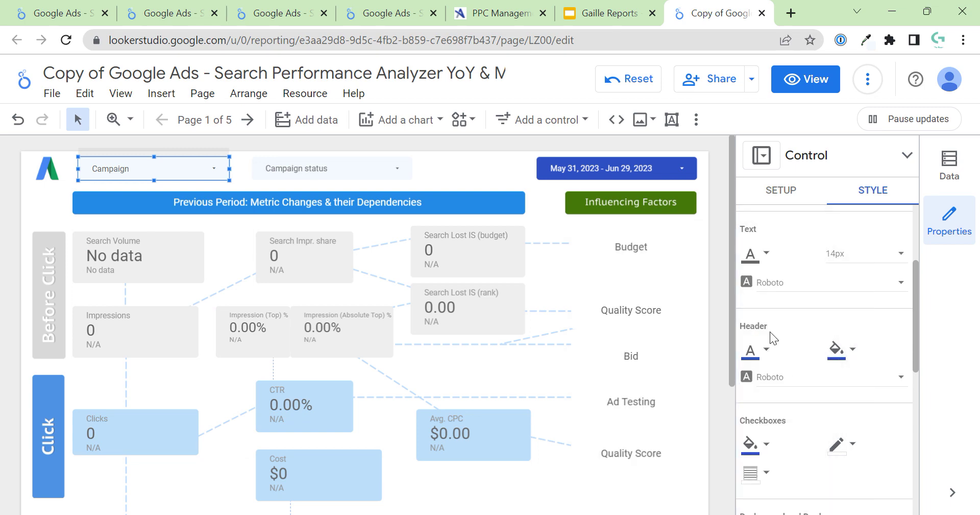
{"action": "left_click", "coordinate": [766, 349]}
{"action": "left_click", "coordinate": [713, 281]}
{"action": "left_click", "coordinate": [218, 171]}
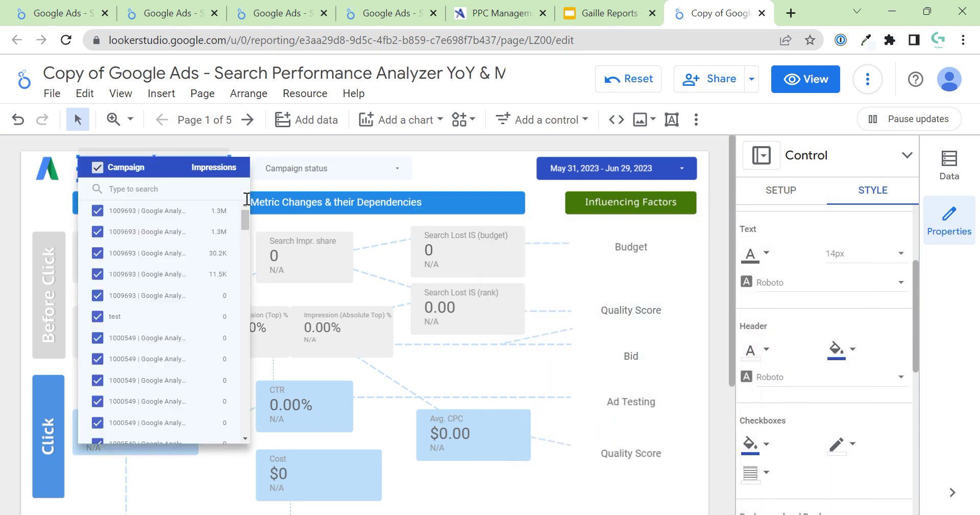
{"action": "left_click", "coordinate": [428, 164]}
Paste only the Campaign filter's style onto Campaign status and nudge it left
{"action": "left_click", "coordinate": [350, 169]}
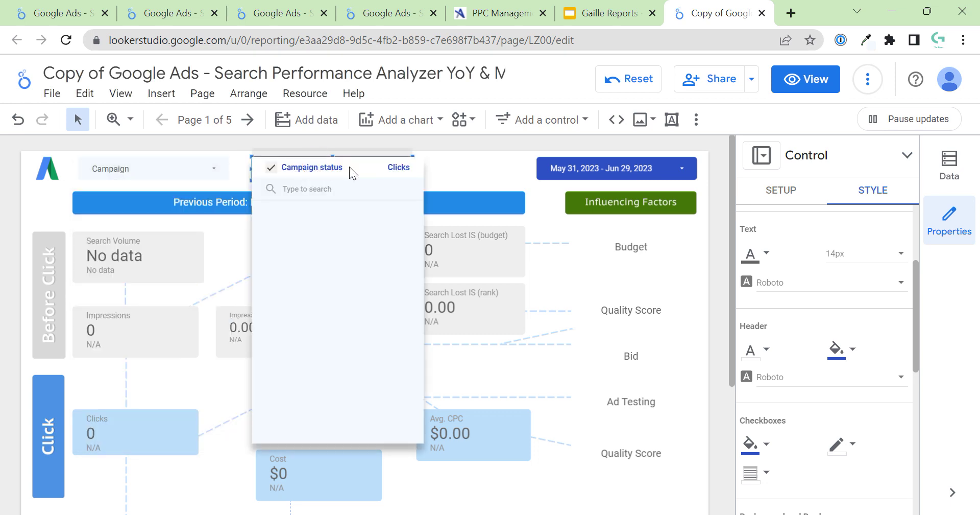
{"action": "right_click", "coordinate": [432, 169]}
{"action": "left_click", "coordinate": [371, 168]}
{"action": "right_click", "coordinate": [370, 174]}
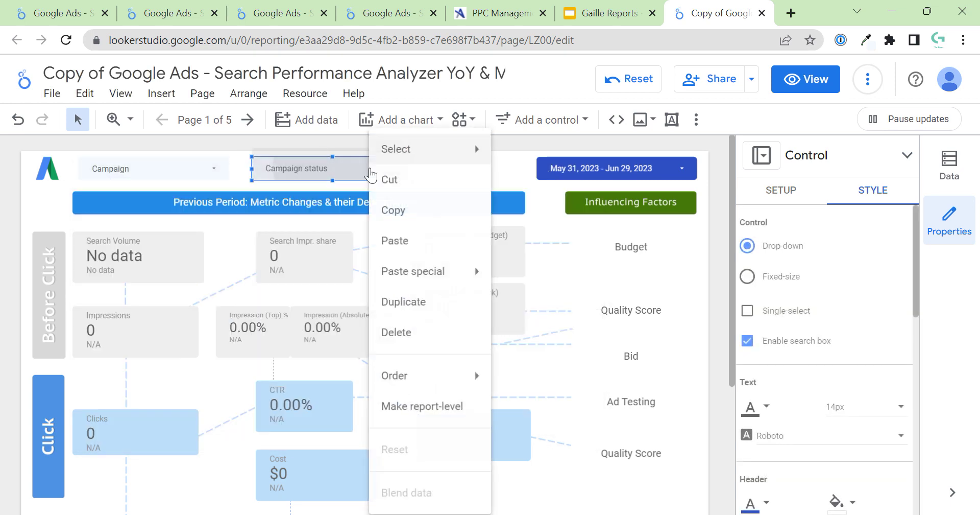
{"action": "mouse_move", "coordinate": [445, 272]}
{"action": "left_click", "coordinate": [564, 278]}
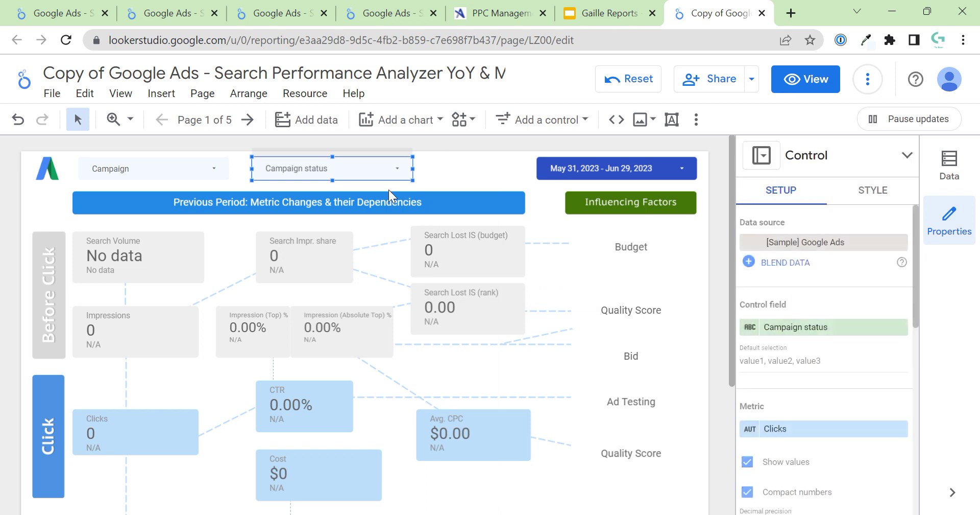
{"action": "left_click", "coordinate": [398, 169]}
{"action": "left_click", "coordinate": [447, 172]}
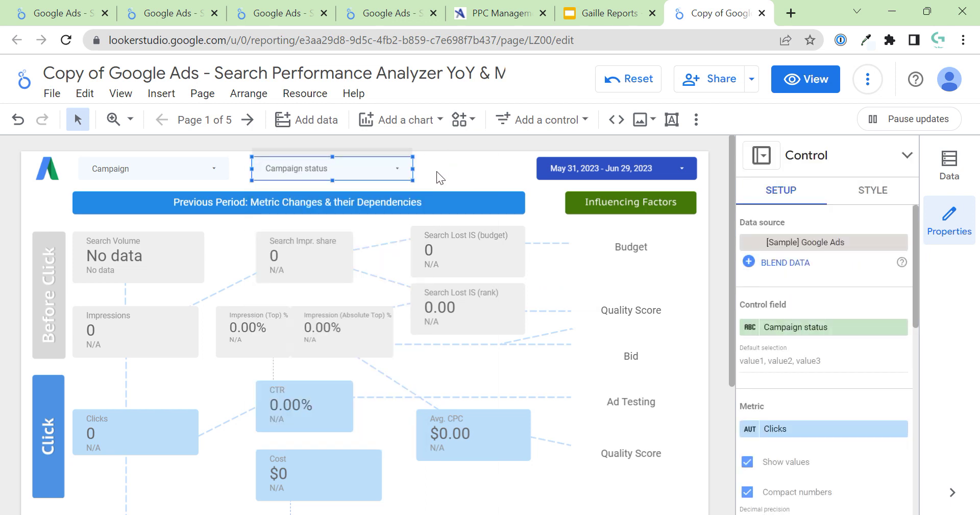
{"action": "key", "text": "Left"}
{"action": "key", "text": "Left"}
{"action": "key", "text": "Left"}
{"action": "key", "text": "Left"}
{"action": "key", "text": "Left"}
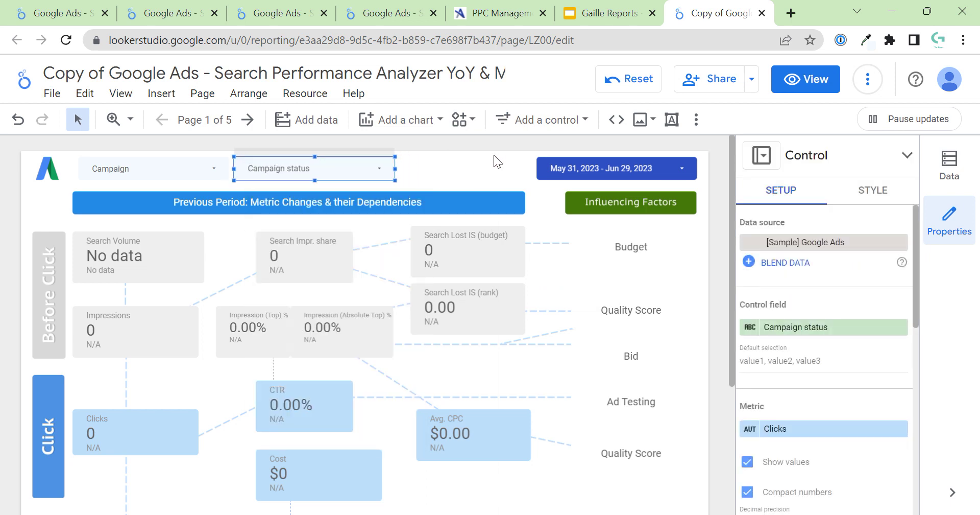
{"action": "left_click", "coordinate": [501, 180]}
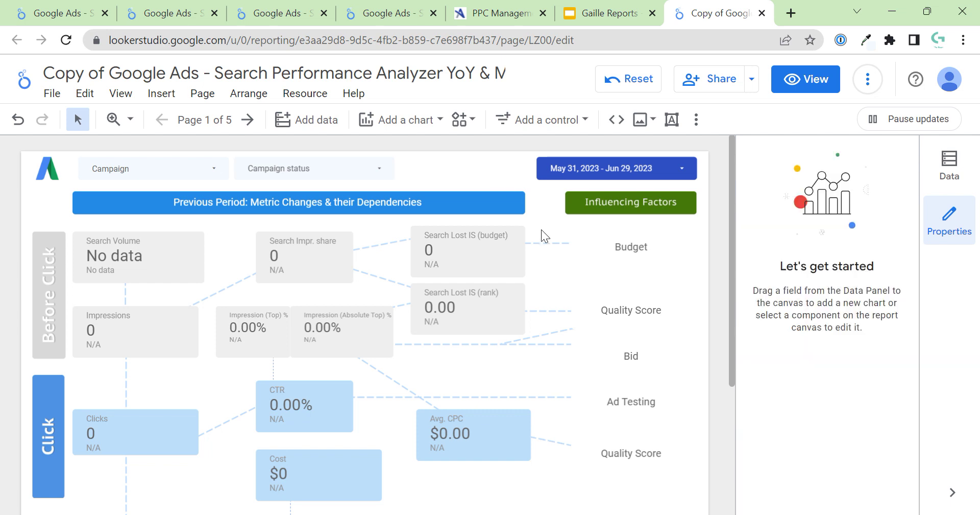
Select the Google Ads logo with the Before Click, Click and Conversion boxes
{"action": "left_click", "coordinate": [97, 204]}
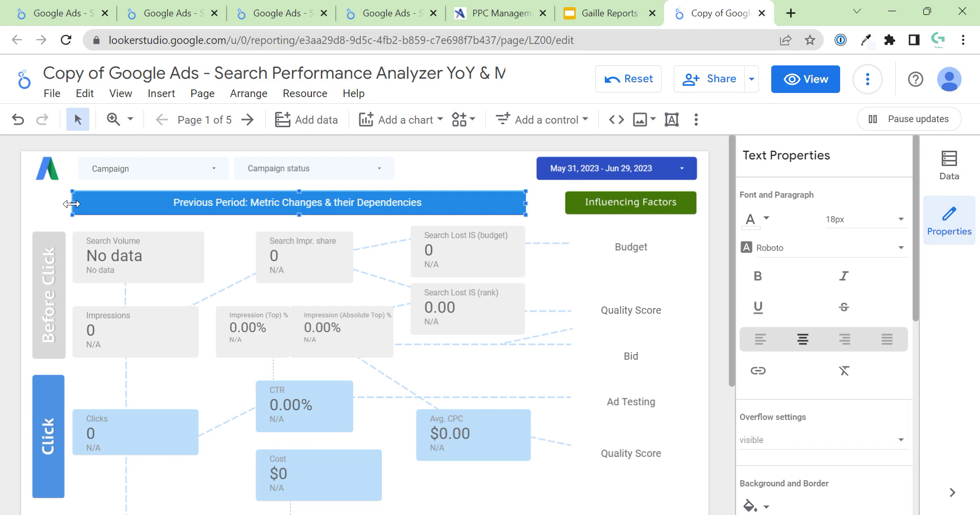
{"action": "left_click", "coordinate": [110, 165]}
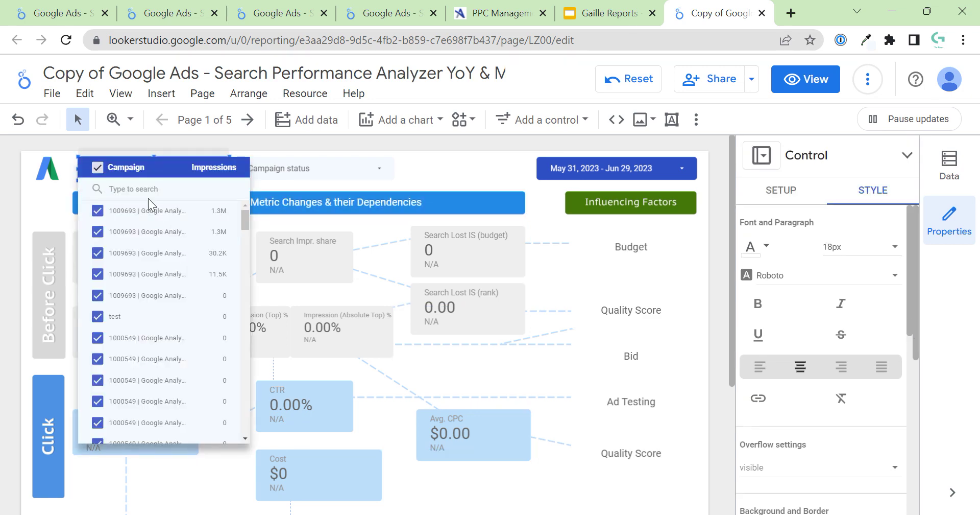
{"action": "left_click", "coordinate": [26, 201]}
{"action": "left_click", "coordinate": [51, 167]}
{"action": "left_click", "coordinate": [41, 267], "text": "shift"}
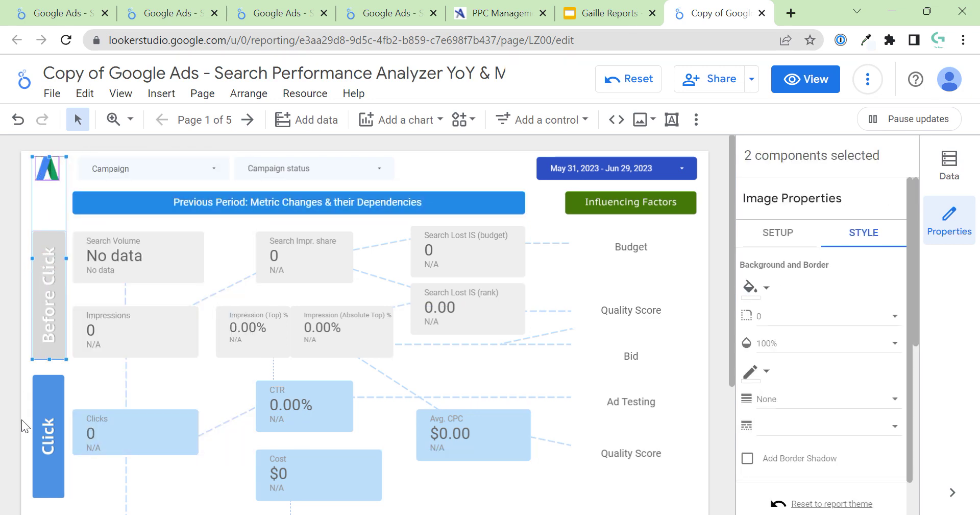
{"action": "left_click", "coordinate": [51, 415], "text": "shift"}
{"action": "scroll", "coordinate": [51, 422], "scroll_direction": "down", "scroll_amount": 3}
{"action": "left_click", "coordinate": [51, 422], "text": "shift"}
{"action": "scroll", "coordinate": [44, 366], "scroll_direction": "up", "scroll_amount": 4}
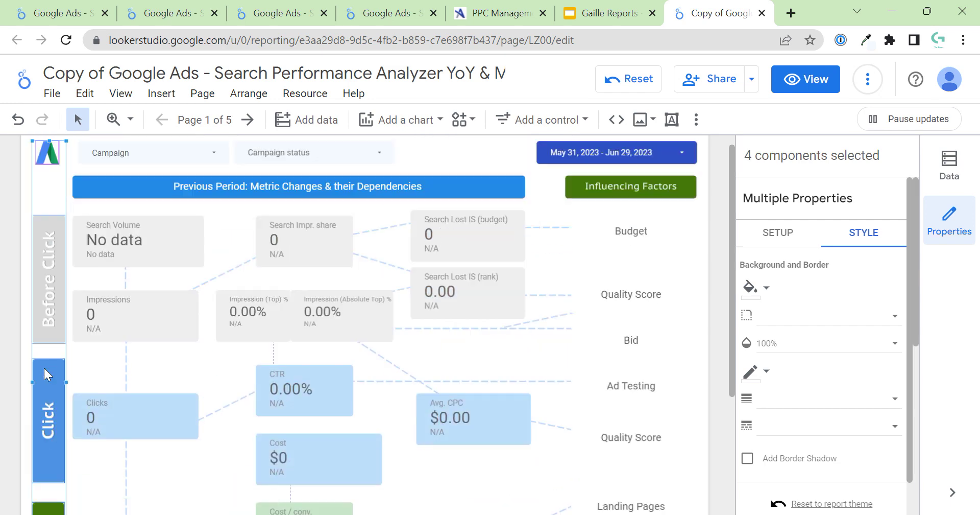
{"action": "scroll", "coordinate": [46, 296], "scroll_direction": "down", "scroll_amount": 3}
{"action": "scroll", "coordinate": [46, 296], "scroll_direction": "down", "scroll_amount": 1}
Left-align the Google Ads logo with the section label boxes
{"action": "left_click", "coordinate": [104, 459]}
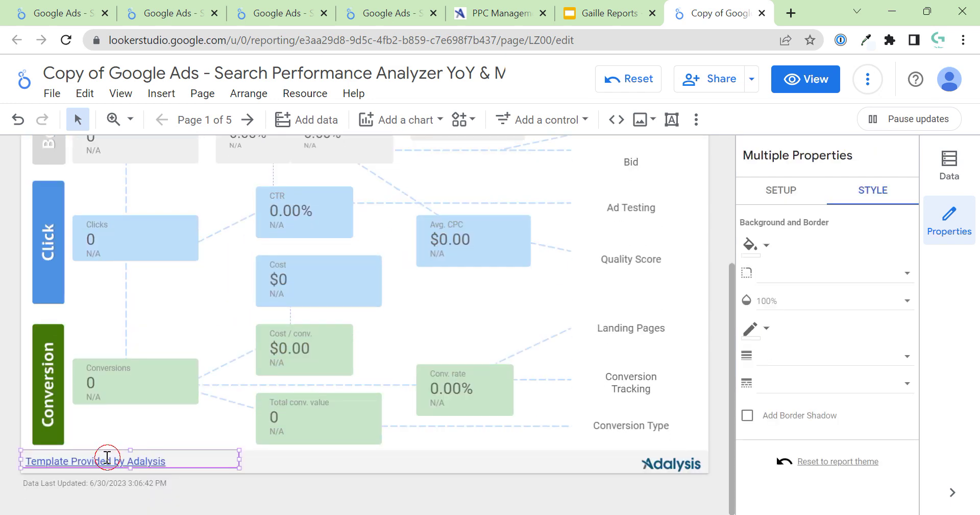
{"action": "left_click", "coordinate": [44, 413], "text": "shift"}
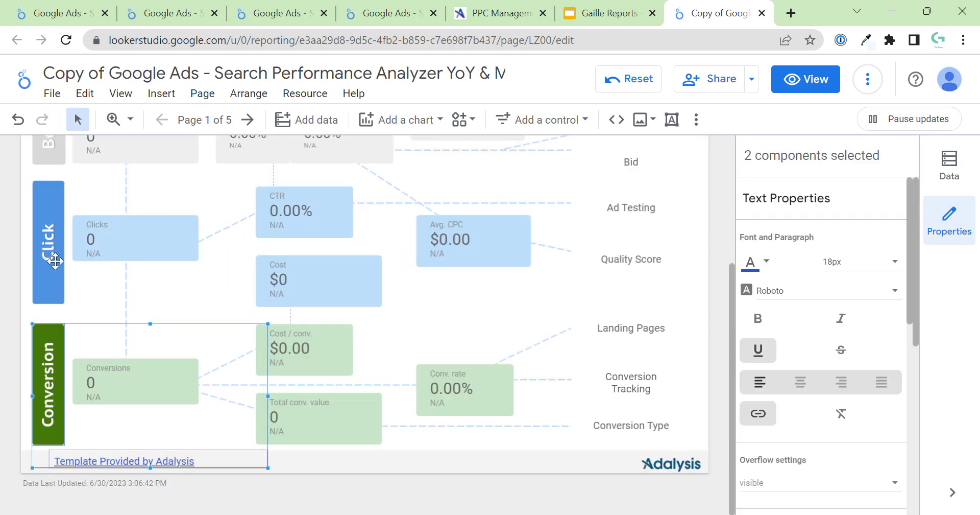
{"action": "left_click", "coordinate": [48, 258], "text": "shift"}
{"action": "scroll", "coordinate": [55, 261], "scroll_direction": "up", "scroll_amount": 3}
{"action": "left_click", "coordinate": [55, 261], "text": "shift"}
{"action": "scroll", "coordinate": [55, 245], "scroll_direction": "up", "scroll_amount": 1}
{"action": "left_click", "coordinate": [51, 171], "text": "shift"}
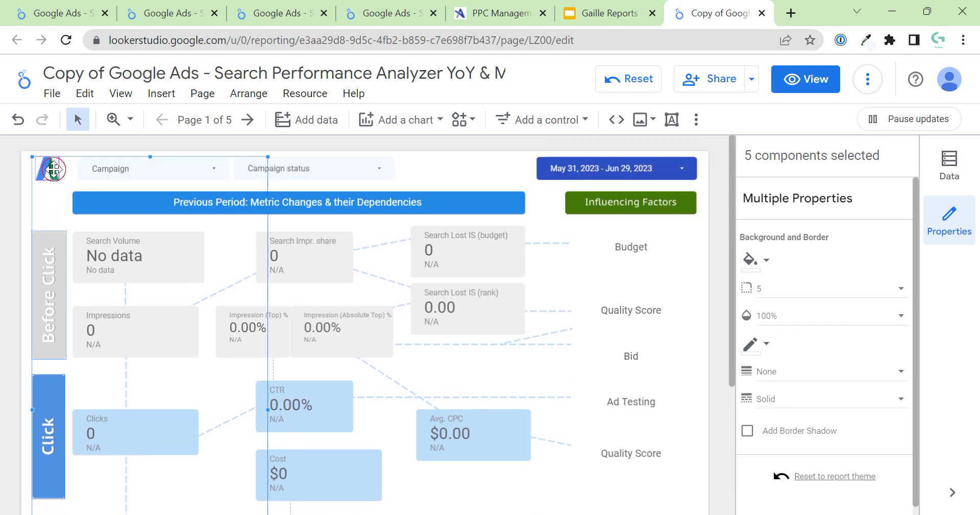
{"action": "right_click", "coordinate": [51, 171]}
{"action": "left_click", "coordinate": [242, 407]}
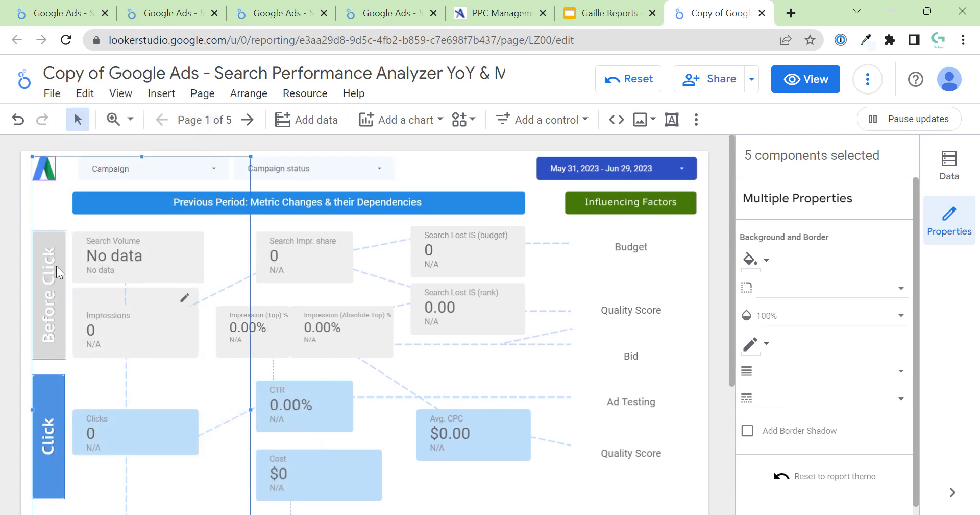
{"action": "left_click", "coordinate": [9, 283]}
Nudge the Adalysis footer logo left and select the Conversion Type, Conversion Tracking and Landing Pages boxes
{"action": "scroll", "coordinate": [8, 283], "scroll_direction": "down", "scroll_amount": 4}
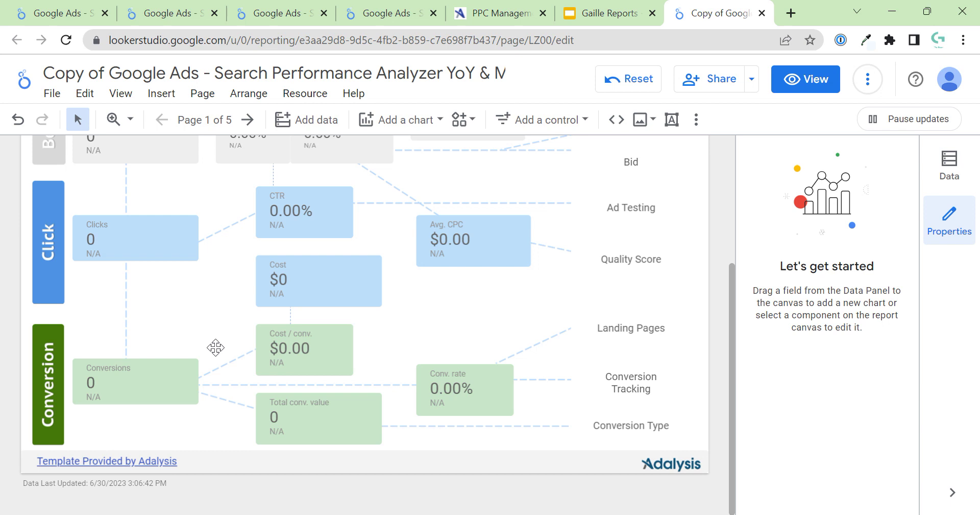
{"action": "left_click", "coordinate": [673, 465]}
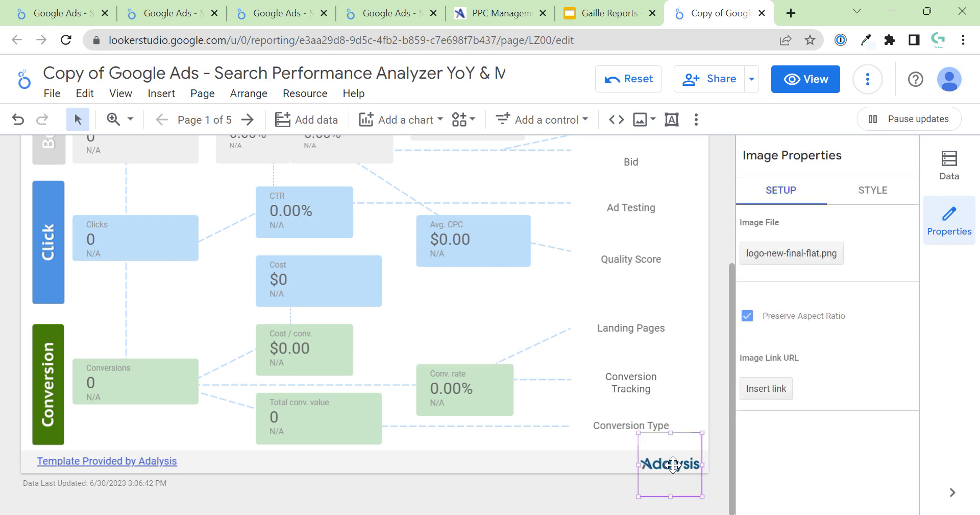
{"action": "key", "text": "Left"}
{"action": "key", "text": "Left"}
{"action": "key", "text": "Left"}
{"action": "key", "text": "Left"}
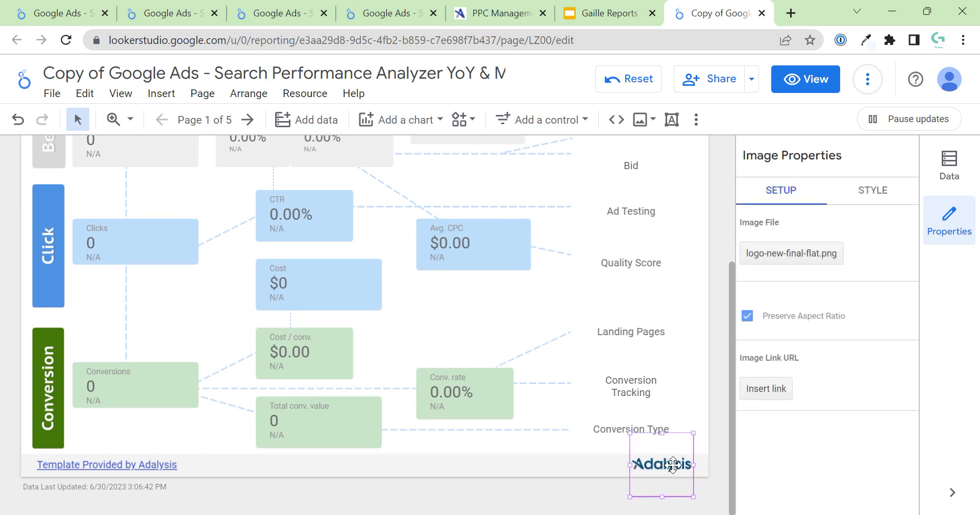
{"action": "key", "text": "Left"}
{"action": "key", "text": "Left"}
{"action": "key", "text": "Left"}
{"action": "key", "text": "Left"}
{"action": "key", "text": "Left"}
{"action": "key", "text": "Left"}
{"action": "key", "text": "Left"}
{"action": "key", "text": "Left"}
{"action": "key", "text": "Left"}
{"action": "key", "text": "Left"}
{"action": "key", "text": "Left"}
{"action": "key", "text": "Left"}
{"action": "key", "text": "Left"}
{"action": "key", "text": "Left"}
{"action": "key", "text": "Left"}
{"action": "key", "text": "Left"}
{"action": "key", "text": "Left"}
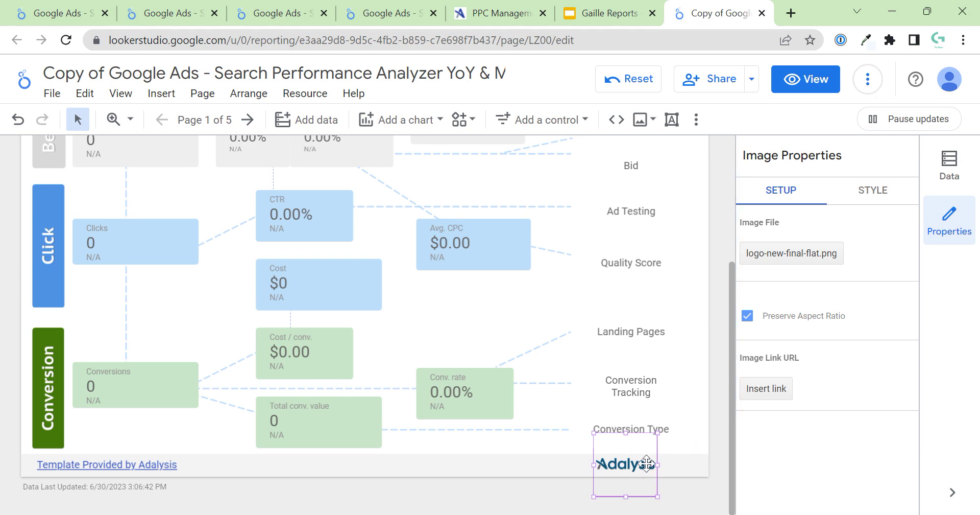
{"action": "left_click", "coordinate": [663, 427], "text": "shift"}
{"action": "left_click", "coordinate": [648, 388], "text": "shift"}
{"action": "left_click", "coordinate": [644, 332], "text": "shift"}
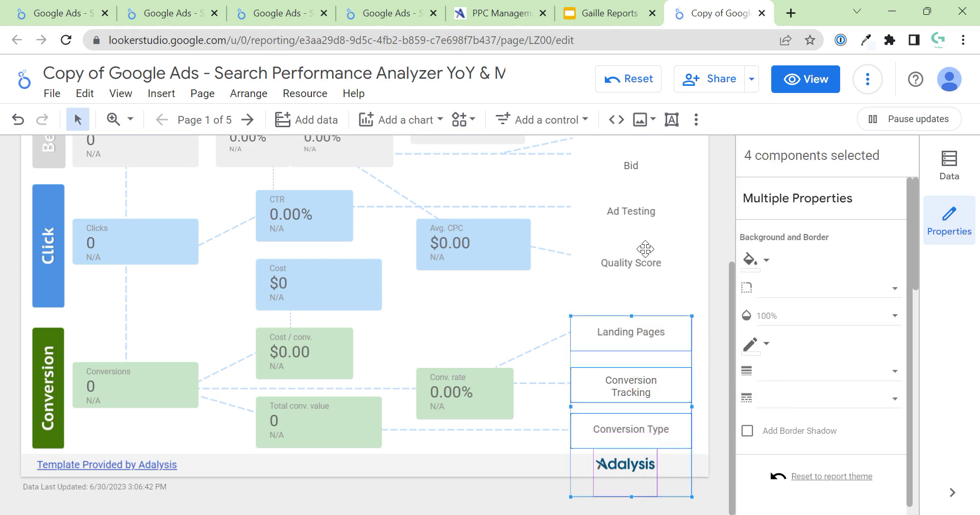
Select all the right-hand factor labels, the Influencing Factors box and the date range control
{"action": "left_click", "coordinate": [645, 249], "text": "shift"}
{"action": "left_click", "coordinate": [630, 162], "text": "shift"}
{"action": "scroll", "coordinate": [670, 274], "scroll_direction": "up", "scroll_amount": 4}
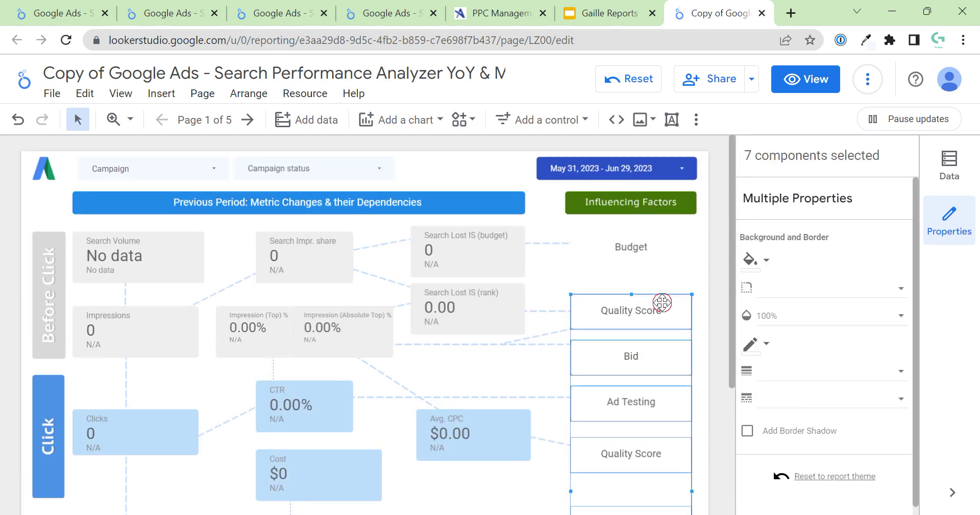
{"action": "left_click", "coordinate": [663, 307], "text": "shift"}
{"action": "left_click", "coordinate": [632, 246], "text": "shift"}
{"action": "left_click", "coordinate": [644, 193], "text": "shift"}
{"action": "left_click", "coordinate": [641, 163], "text": "shift"}
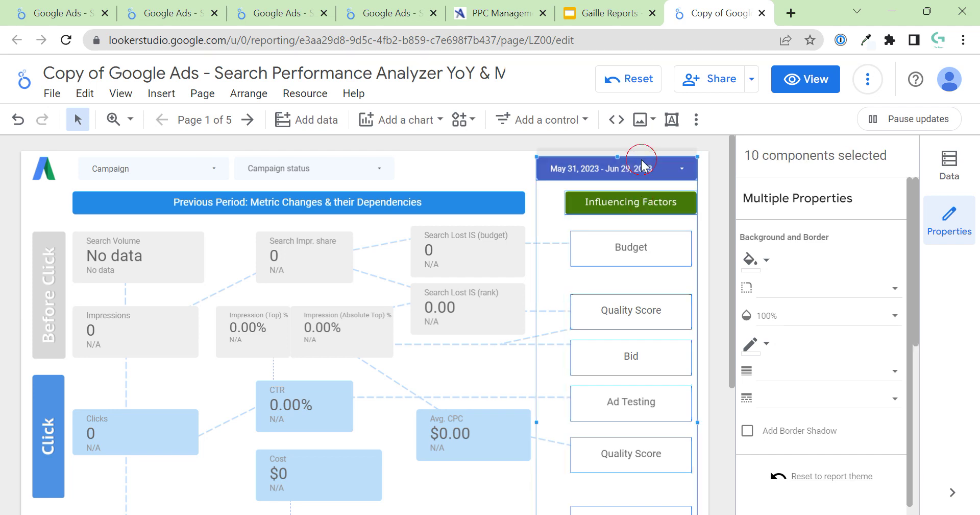
Align the selected items on their right edges and nudge the column slightly left
{"action": "right_click", "coordinate": [641, 159]}
{"action": "key", "text": "Escape"}
{"action": "key", "text": "Escape"}
{"action": "right_click", "coordinate": [657, 200]}
{"action": "mouse_move", "coordinate": [774, 428]}
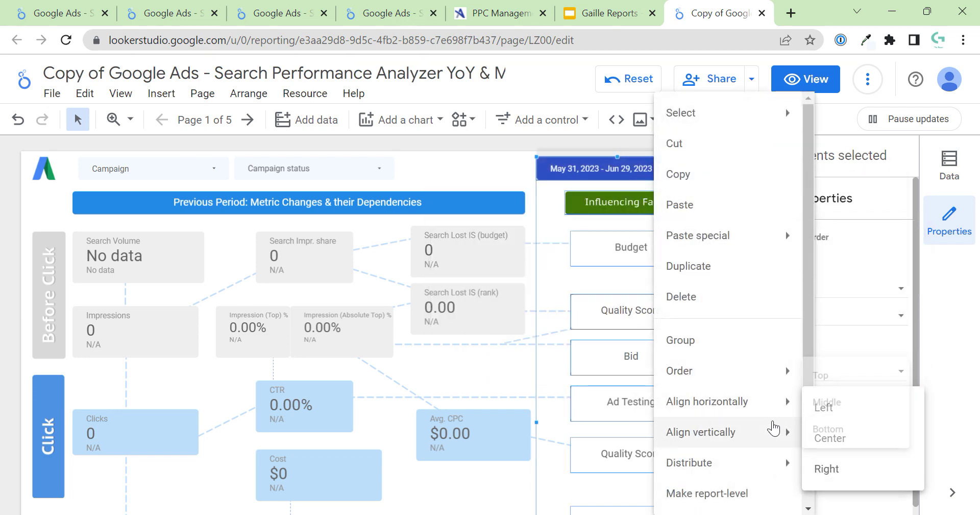
{"action": "mouse_move", "coordinate": [801, 407]}
{"action": "left_click", "coordinate": [865, 468]}
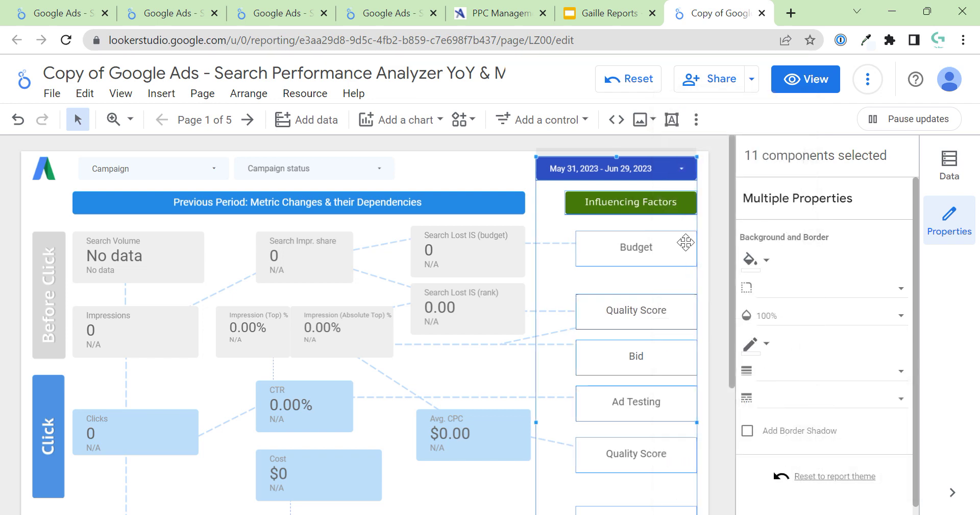
{"action": "key", "text": "Left"}
{"action": "key", "text": "Left"}
{"action": "key", "text": "Left"}
{"action": "key", "text": "Left"}
{"action": "key", "text": "Left"}
{"action": "left_click", "coordinate": [722, 258]}
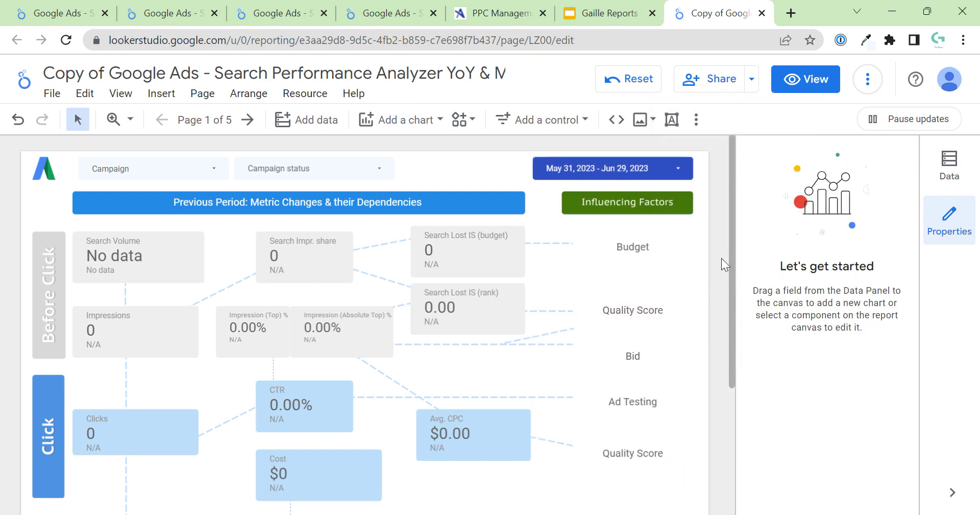
Select all eight factor boxes, from Conversion Type up to Budget
{"action": "scroll", "coordinate": [722, 258], "scroll_direction": "down", "scroll_amount": 4}
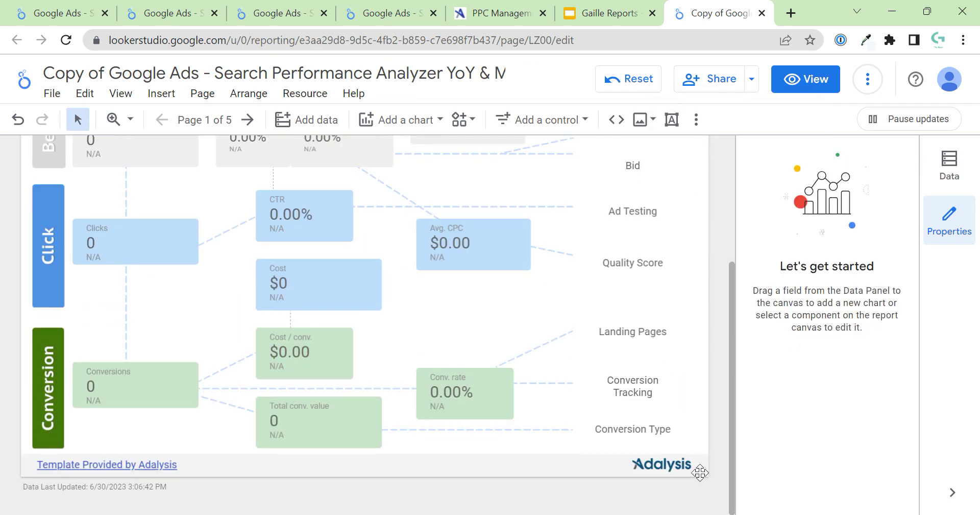
{"action": "left_click", "coordinate": [656, 474]}
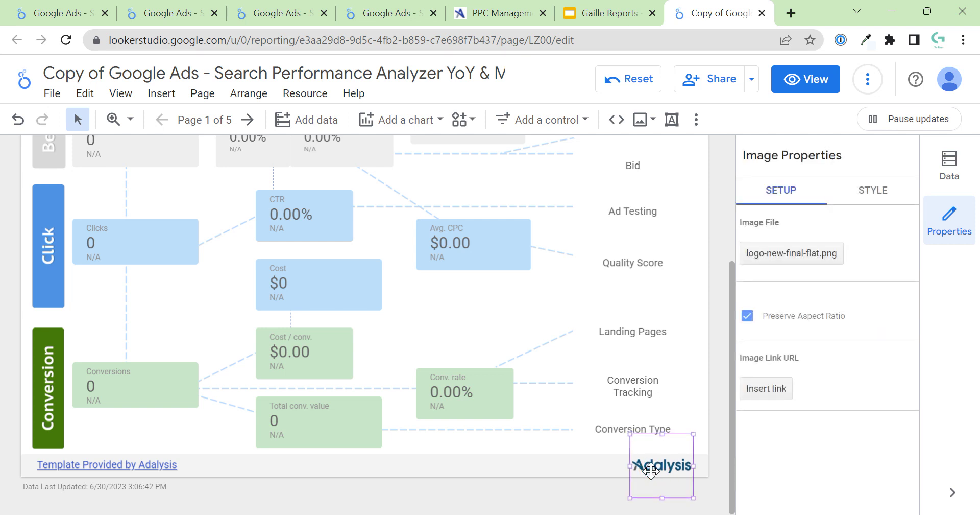
{"action": "left_click", "coordinate": [711, 392]}
{"action": "left_click", "coordinate": [632, 437]}
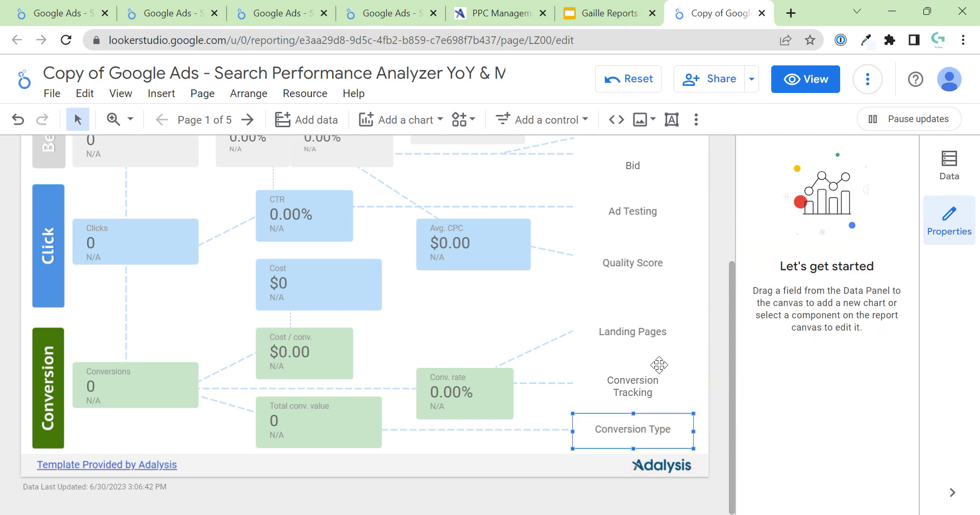
{"action": "left_click", "coordinate": [656, 380], "text": "shift"}
{"action": "left_click", "coordinate": [638, 331], "text": "shift"}
{"action": "left_click", "coordinate": [630, 274], "text": "shift"}
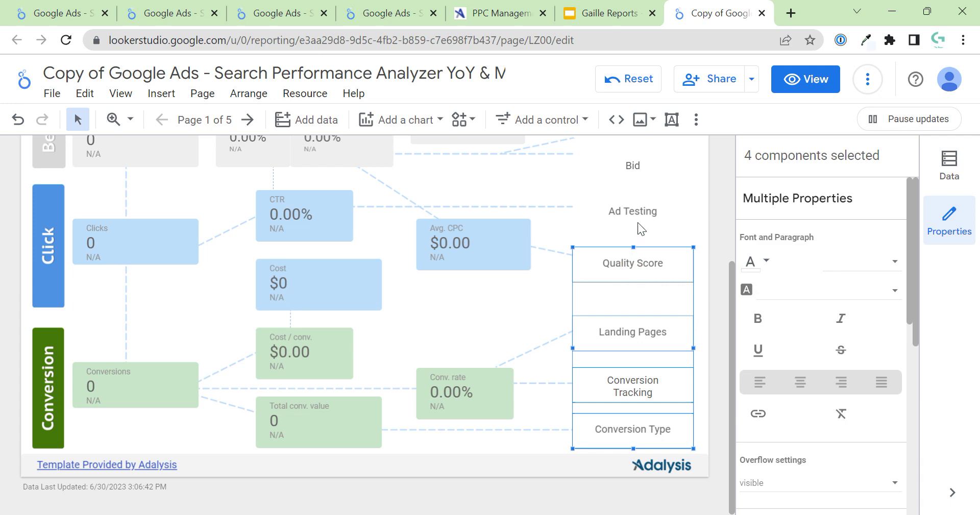
{"action": "left_click", "coordinate": [635, 217], "text": "shift"}
{"action": "left_click", "coordinate": [635, 168], "text": "shift"}
{"action": "scroll", "coordinate": [633, 233], "scroll_direction": "up", "scroll_amount": 3}
{"action": "left_click", "coordinate": [632, 268], "text": "shift"}
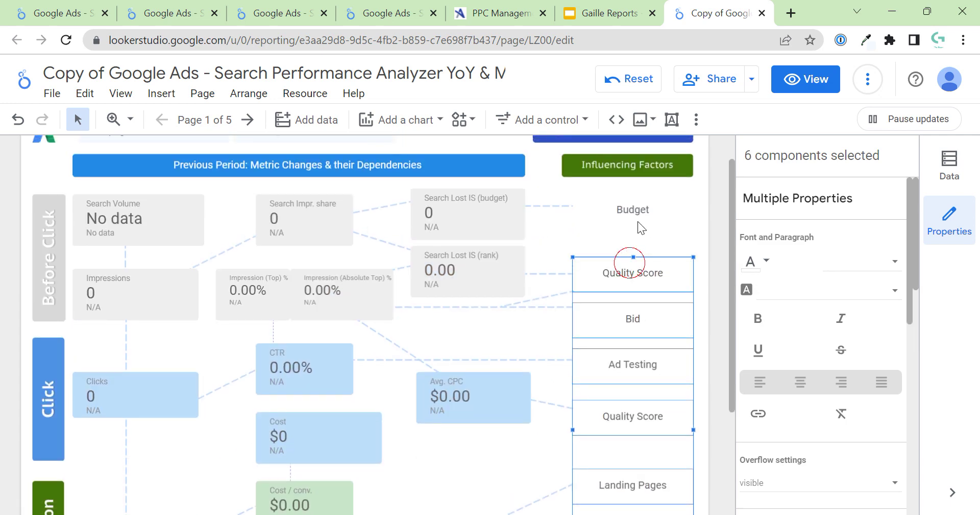
{"action": "left_click", "coordinate": [664, 221], "text": "shift"}
{"action": "scroll", "coordinate": [868, 358], "scroll_direction": "down", "scroll_amount": 5}
{"action": "scroll", "coordinate": [817, 365], "scroll_direction": "up", "scroll_amount": 5}
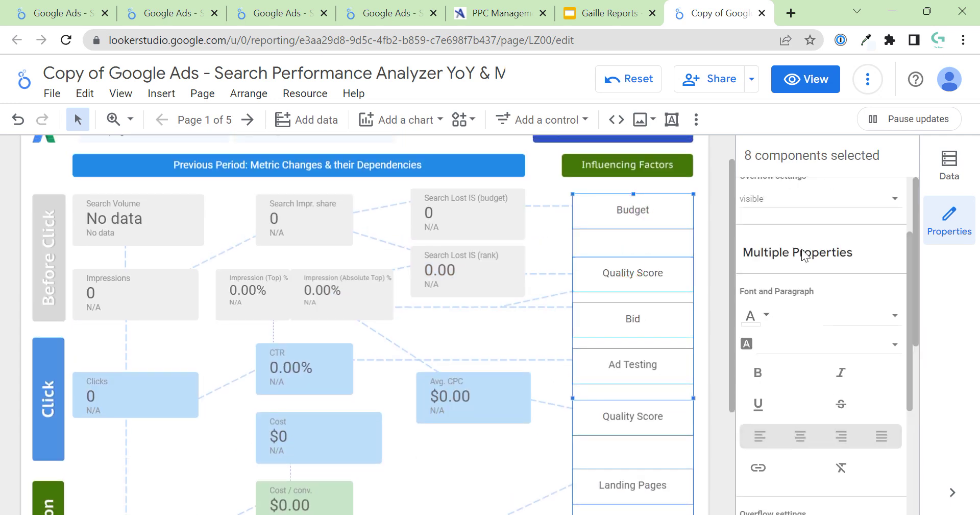
{"action": "scroll", "coordinate": [802, 388], "scroll_direction": "down", "scroll_amount": 5}
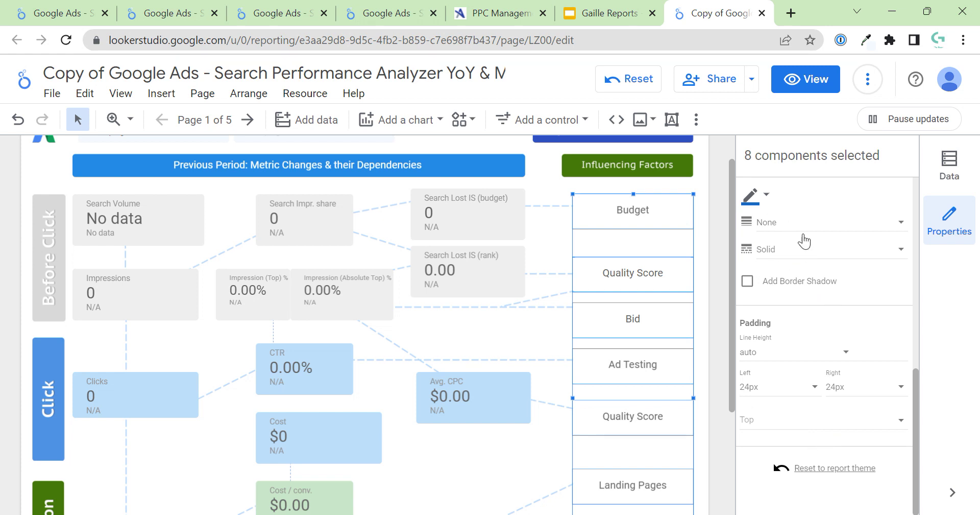
Give the selected factor boxes a 1 px border weight
{"action": "left_click", "coordinate": [766, 223]}
{"action": "left_click", "coordinate": [751, 265]}
{"action": "left_click", "coordinate": [708, 254]}
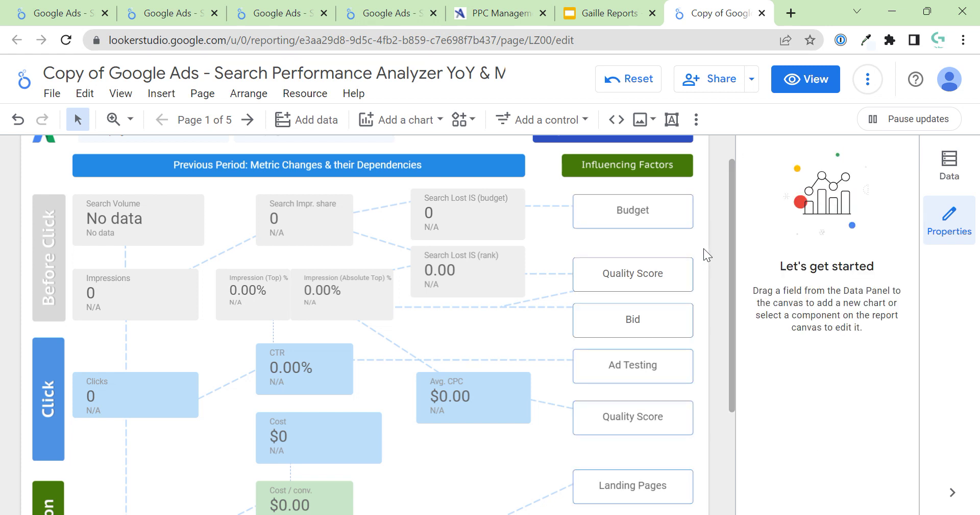
{"action": "scroll", "coordinate": [704, 248], "scroll_direction": "up", "scroll_amount": 1}
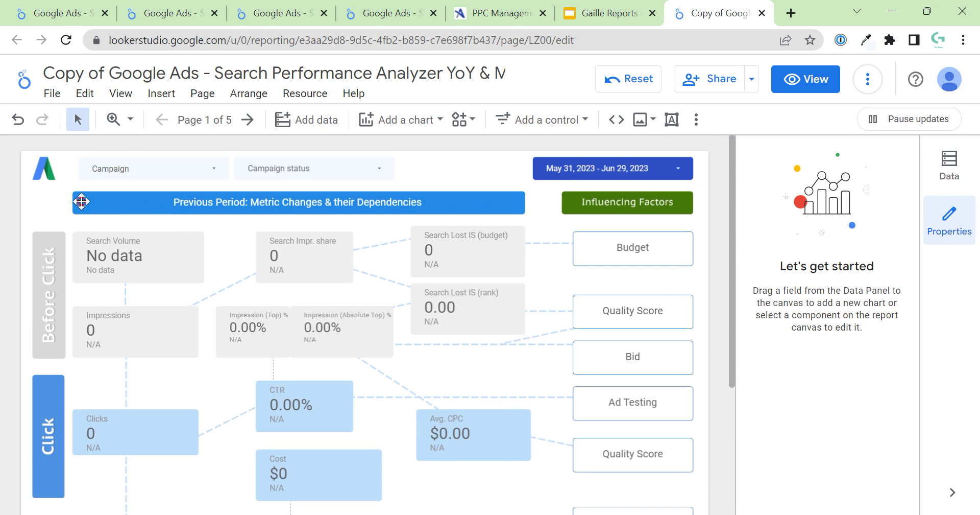
Left-align the blue banner, Campaign filter and the Search Volume, Impressions, Clicks and Conversions scorecards
{"action": "left_click", "coordinate": [82, 201]}
{"action": "left_click", "coordinate": [102, 167], "text": "shift"}
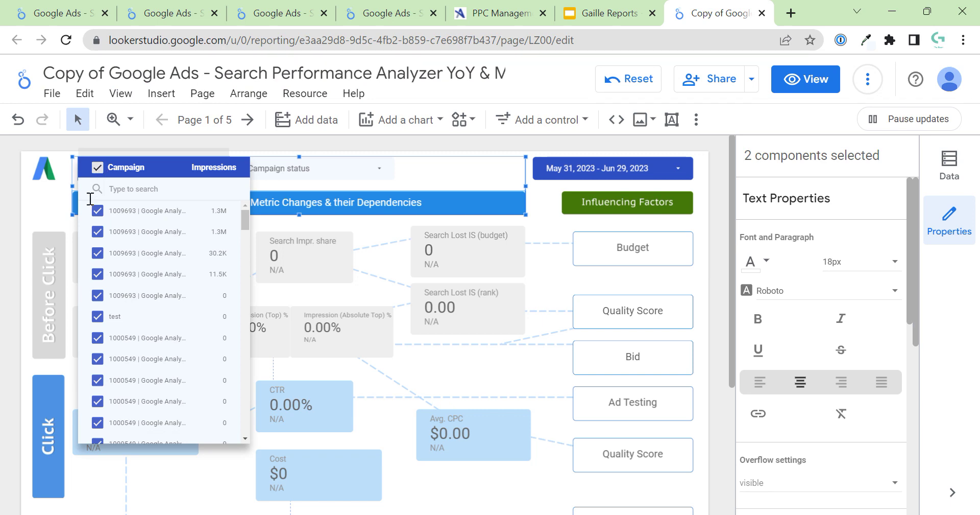
{"action": "left_click", "coordinate": [313, 178]}
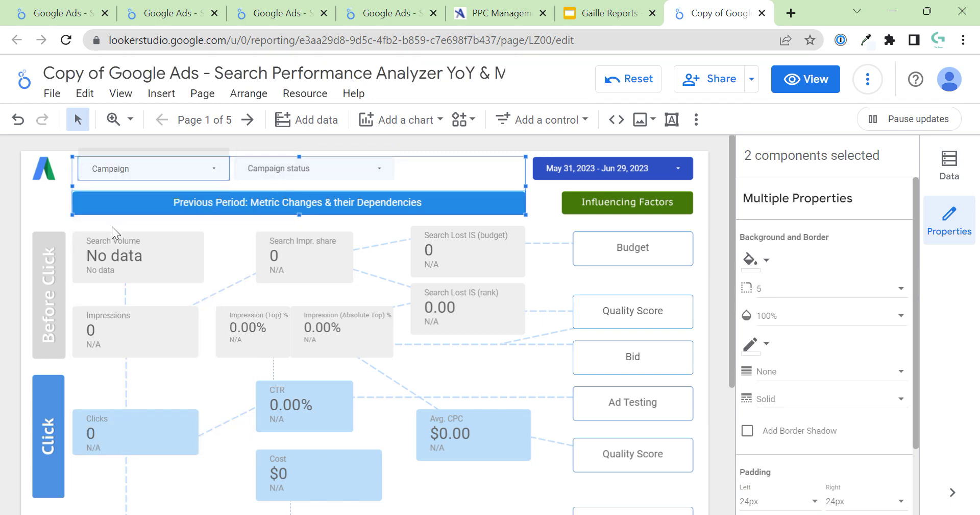
{"action": "left_click", "coordinate": [110, 244], "text": "shift"}
{"action": "left_click", "coordinate": [112, 327], "text": "shift"}
{"action": "left_click", "coordinate": [97, 411], "text": "shift"}
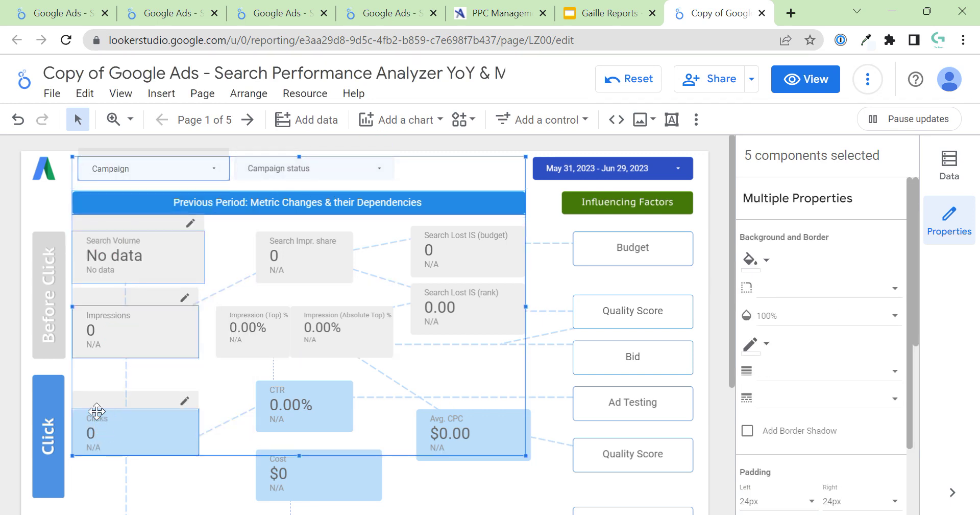
{"action": "scroll", "coordinate": [96, 412], "scroll_direction": "down", "scroll_amount": 4}
{"action": "left_click", "coordinate": [111, 367], "text": "shift"}
{"action": "right_click", "coordinate": [113, 366]}
{"action": "mouse_move", "coordinate": [145, 361]}
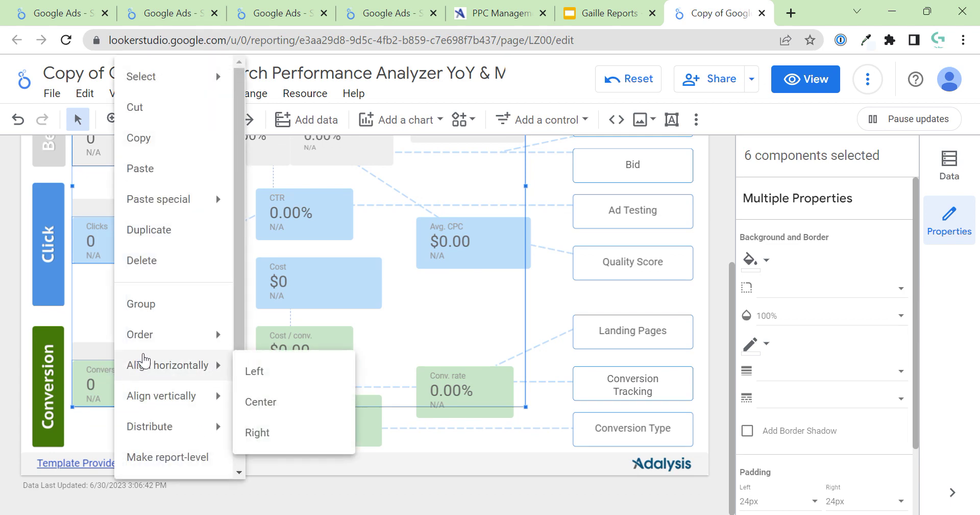
{"action": "left_click", "coordinate": [250, 371]}
{"action": "scroll", "coordinate": [185, 206], "scroll_direction": "up", "scroll_amount": 4}
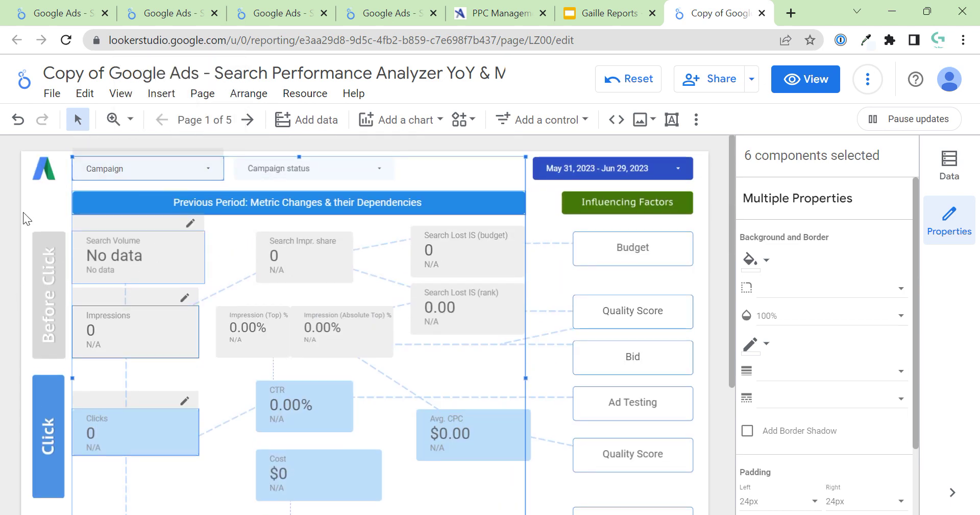
{"action": "left_click", "coordinate": [23, 214]}
Narrow the Influencing Factors box by dragging its left edge to the right
{"action": "left_click", "coordinate": [372, 161]}
{"action": "left_click", "coordinate": [371, 161]}
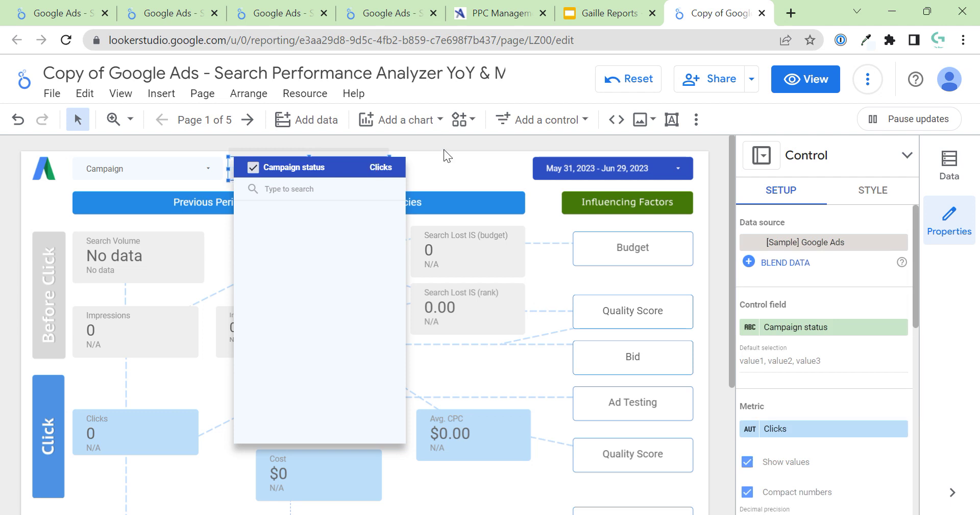
{"action": "left_click", "coordinate": [454, 166]}
{"action": "left_click", "coordinate": [593, 198]}
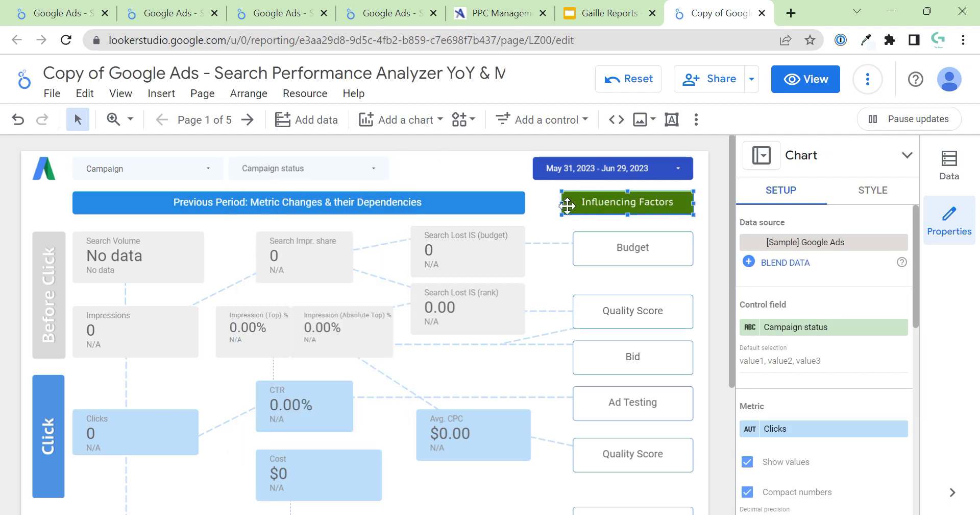
{"action": "left_click_drag", "start_coordinate": [560, 202], "coordinate": [573, 202]}
{"action": "left_click", "coordinate": [711, 225]}
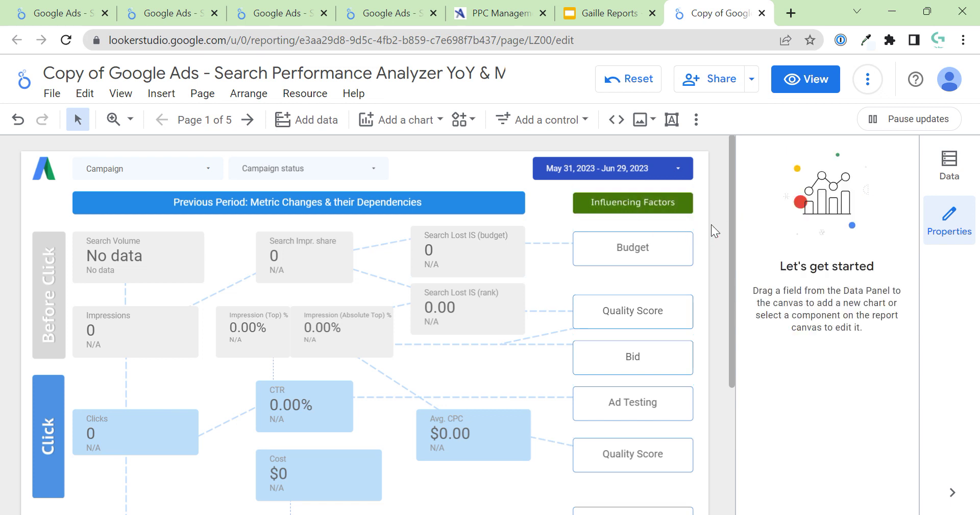
Select all fifteen metric scorecards, from Search Volume through Conversions
{"action": "left_click", "coordinate": [169, 245]}
{"action": "left_click", "coordinate": [327, 256], "text": "shift"}
{"action": "left_click", "coordinate": [467, 262], "text": "shift"}
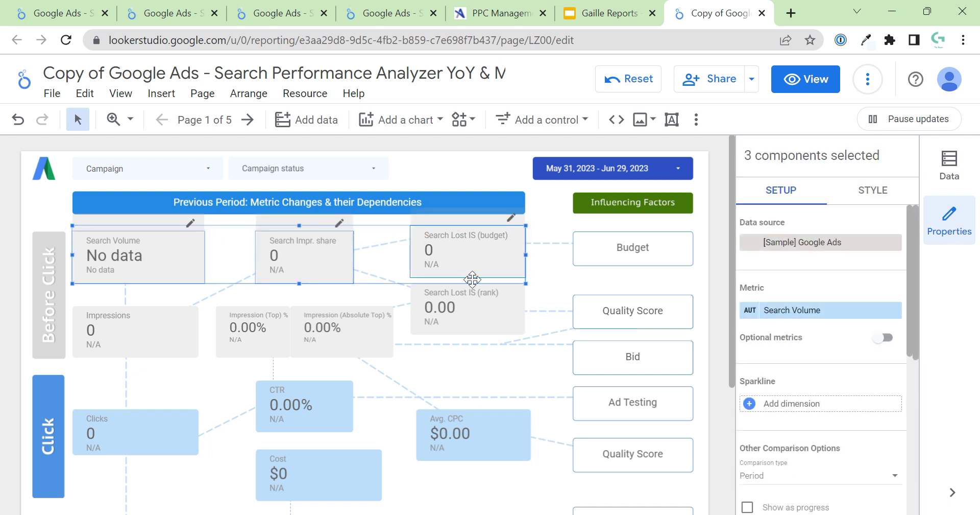
{"action": "left_click", "coordinate": [410, 325], "text": "shift"}
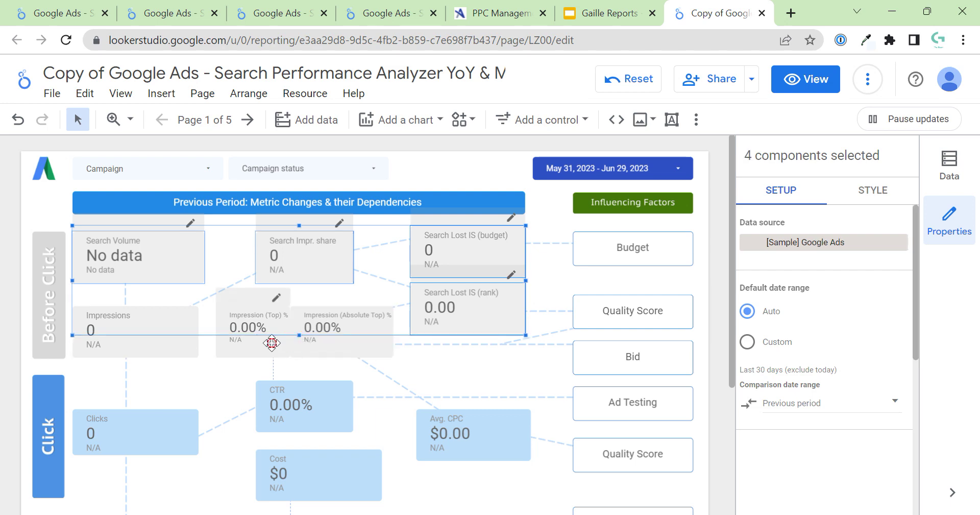
{"action": "left_click", "coordinate": [269, 338], "text": "shift"}
{"action": "left_click", "coordinate": [331, 338], "text": "shift"}
{"action": "left_click", "coordinate": [153, 345], "text": "shift"}
{"action": "left_click", "coordinate": [129, 430], "text": "shift"}
{"action": "left_click", "coordinate": [299, 412], "text": "shift"}
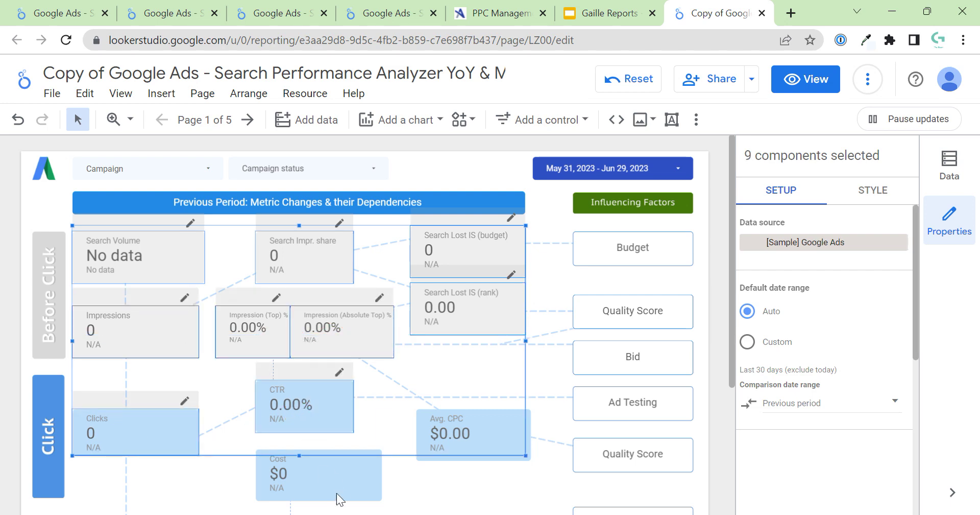
{"action": "left_click", "coordinate": [341, 493], "text": "shift"}
{"action": "left_click", "coordinate": [483, 438], "text": "shift"}
{"action": "scroll", "coordinate": [485, 439], "scroll_direction": "down", "scroll_amount": 3}
{"action": "left_click", "coordinate": [483, 437], "text": "shift"}
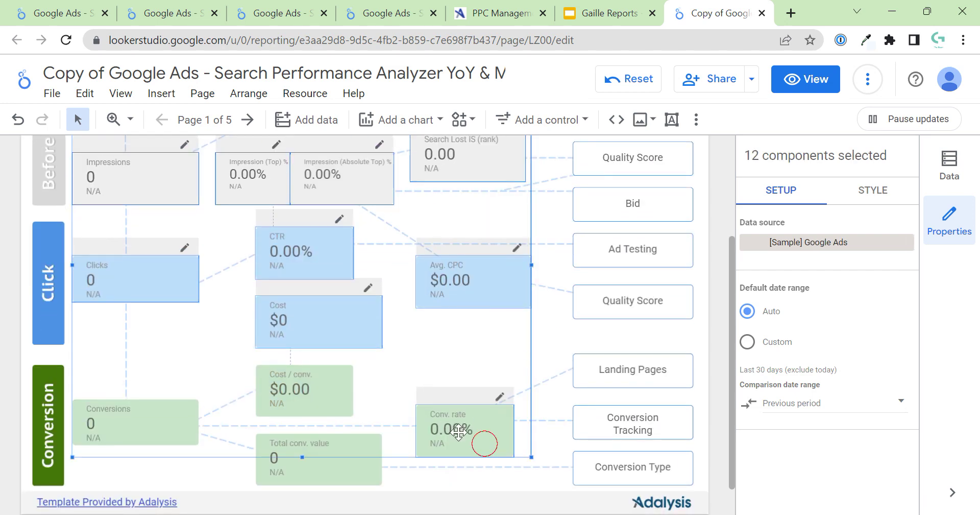
{"action": "left_click", "coordinate": [308, 385], "text": "shift"}
{"action": "left_click", "coordinate": [325, 475], "text": "shift"}
{"action": "left_click", "coordinate": [154, 424], "text": "shift"}
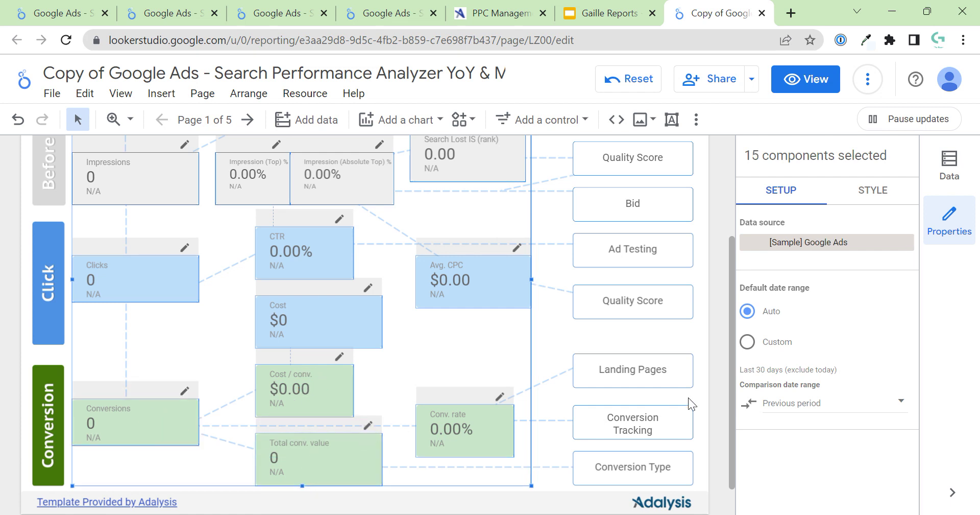
Centre the metric names, values and comparison text in the scorecard style settings
{"action": "left_click", "coordinate": [862, 203]}
{"action": "scroll", "coordinate": [804, 367], "scroll_direction": "down", "scroll_amount": 5}
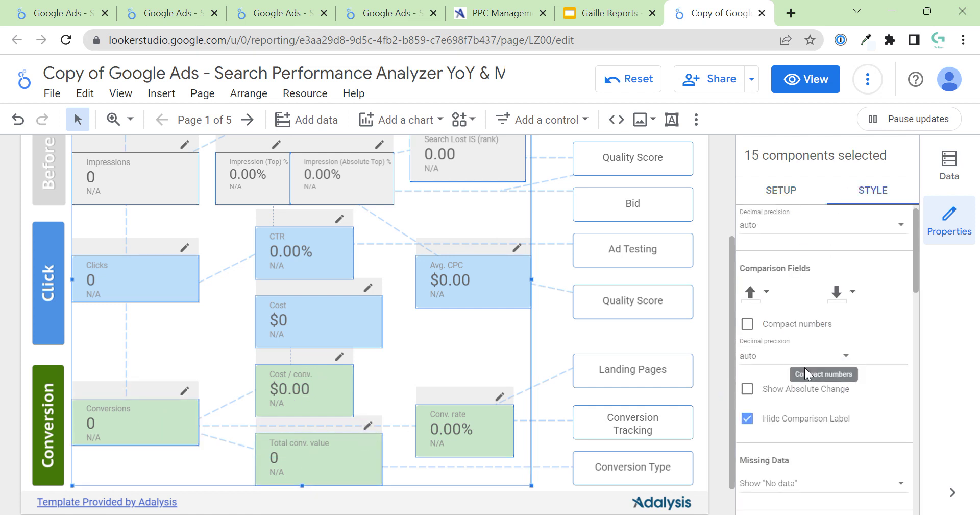
{"action": "left_click", "coordinate": [830, 442]}
{"action": "scroll", "coordinate": [827, 408], "scroll_direction": "down", "scroll_amount": 2}
{"action": "left_click", "coordinate": [824, 383]}
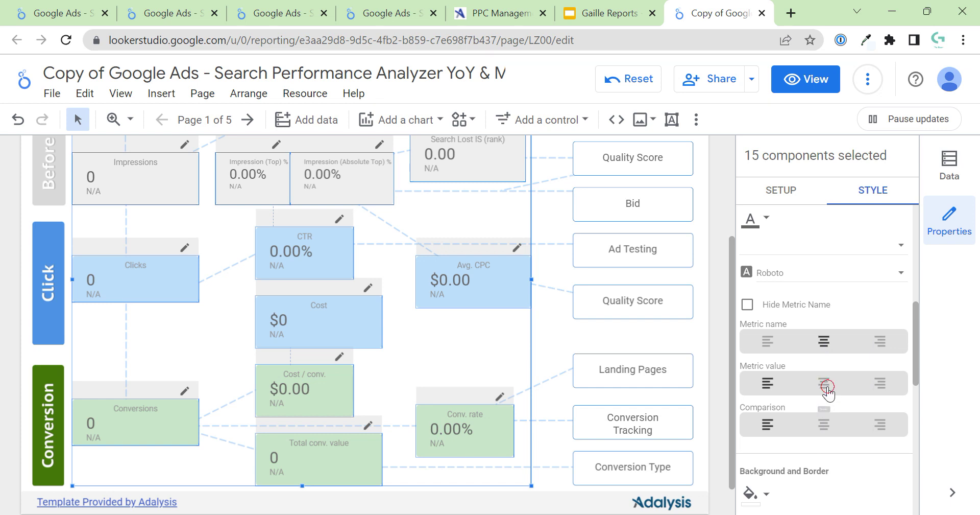
{"action": "left_click", "coordinate": [824, 424]}
{"action": "scroll", "coordinate": [857, 391], "scroll_direction": "down", "scroll_amount": 5}
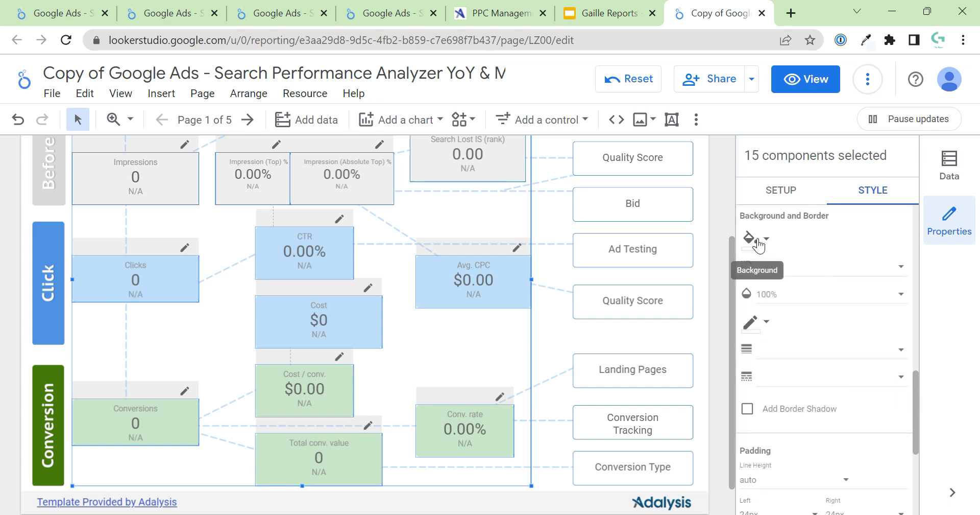
Round the scorecard corners with radius 5 and remove their borders
{"action": "left_click", "coordinate": [789, 267]}
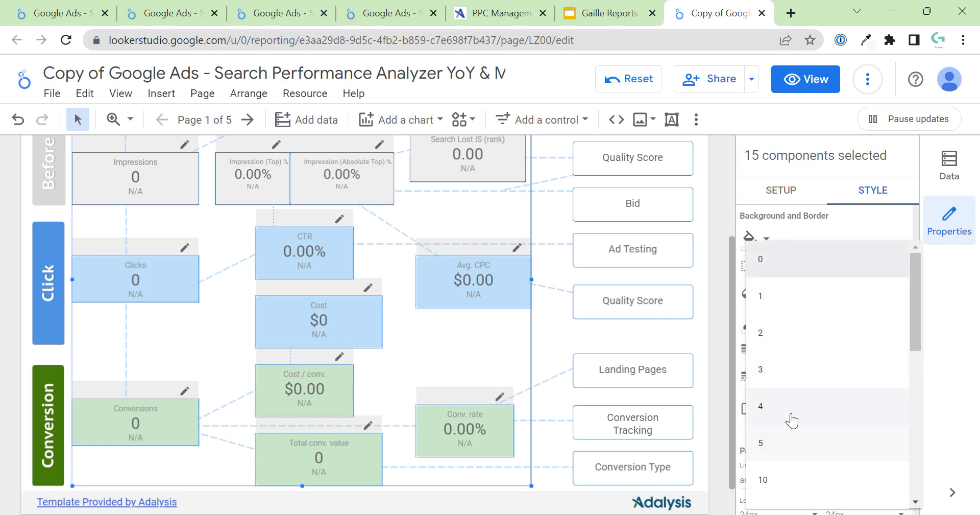
{"action": "left_click", "coordinate": [801, 438]}
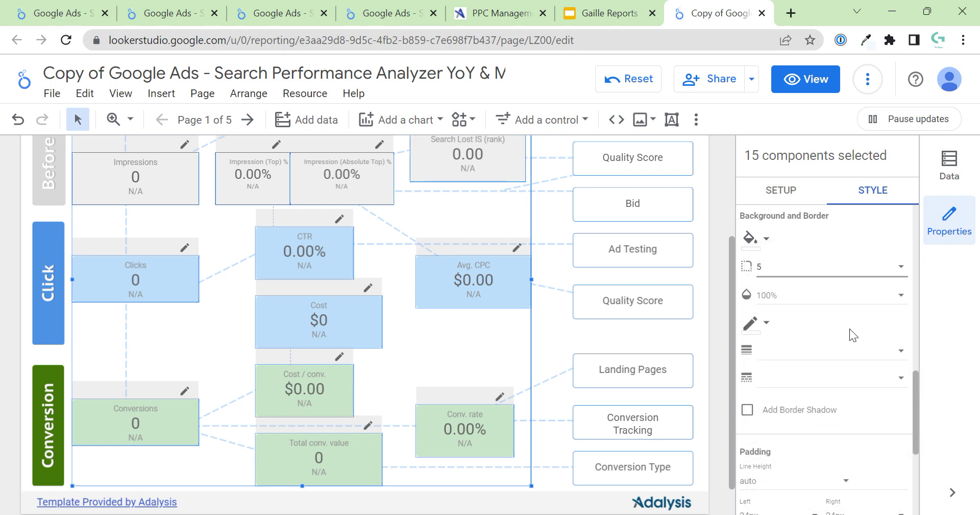
{"action": "left_click", "coordinate": [762, 324]}
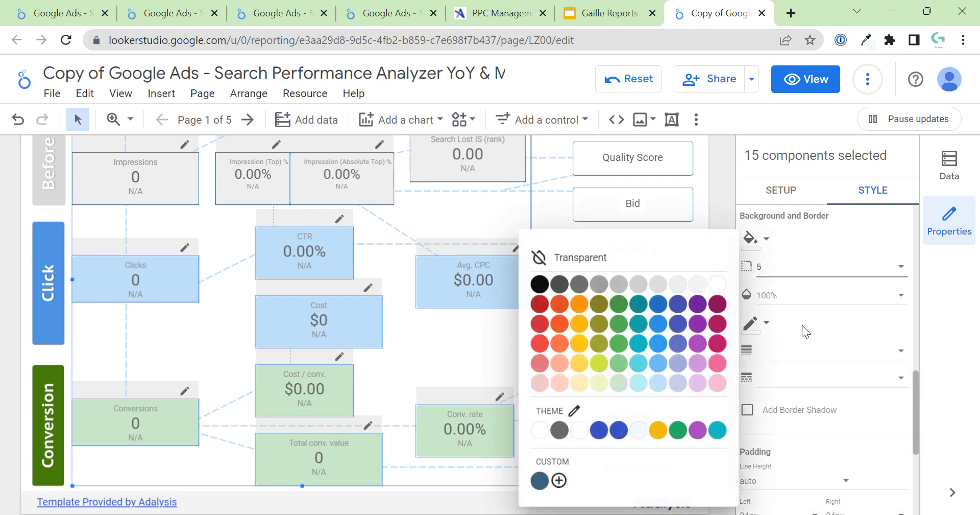
{"action": "left_click", "coordinate": [668, 259]}
{"action": "left_click", "coordinate": [821, 359]}
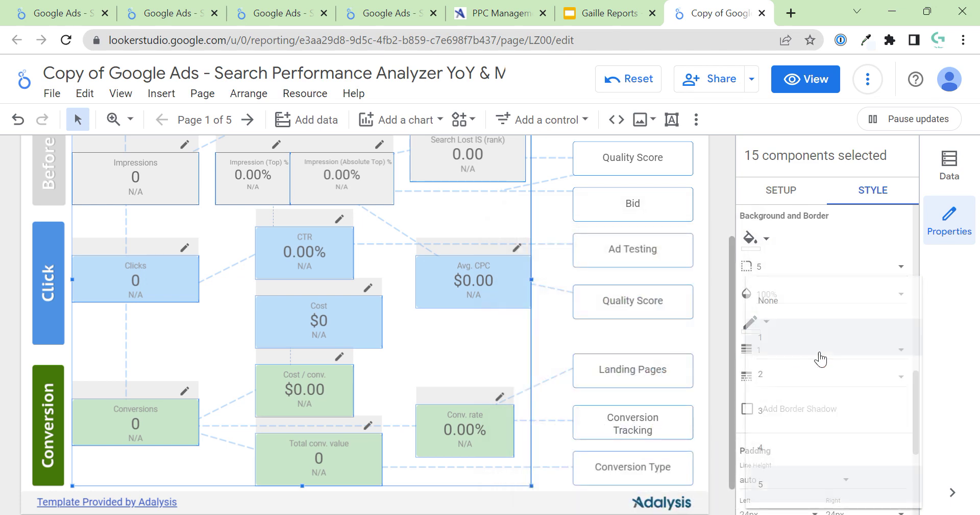
{"action": "left_click", "coordinate": [797, 301]}
{"action": "scroll", "coordinate": [822, 356], "scroll_direction": "down", "scroll_amount": 3}
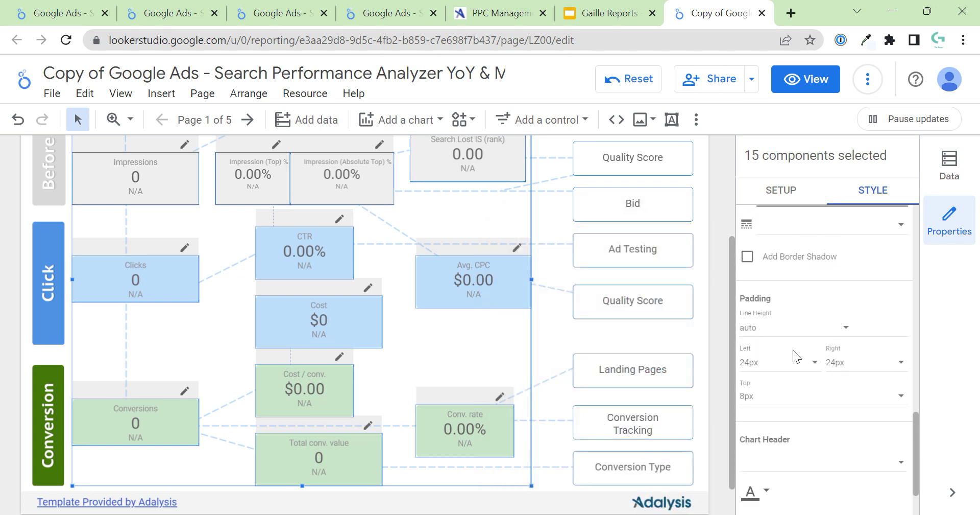
Set the scorecards' left and right padding to 10px
{"action": "left_click", "coordinate": [816, 363]}
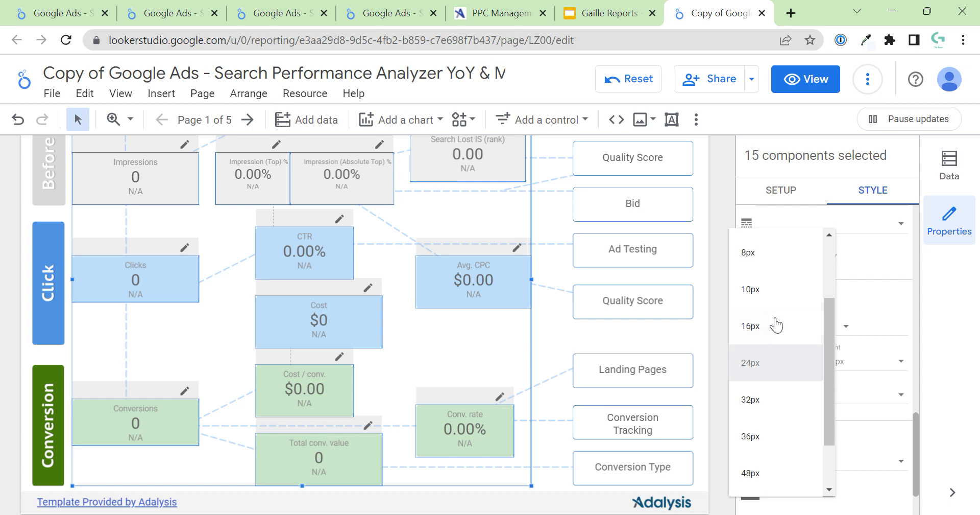
{"action": "left_click", "coordinate": [777, 302]}
{"action": "left_click", "coordinate": [887, 360]}
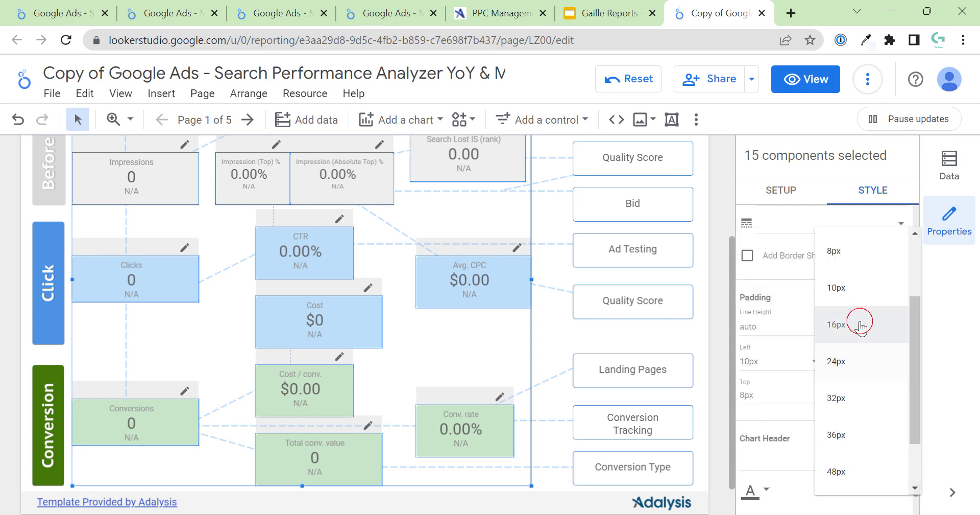
{"action": "left_click", "coordinate": [862, 321]}
{"action": "left_click", "coordinate": [866, 359]}
{"action": "left_click", "coordinate": [843, 313]}
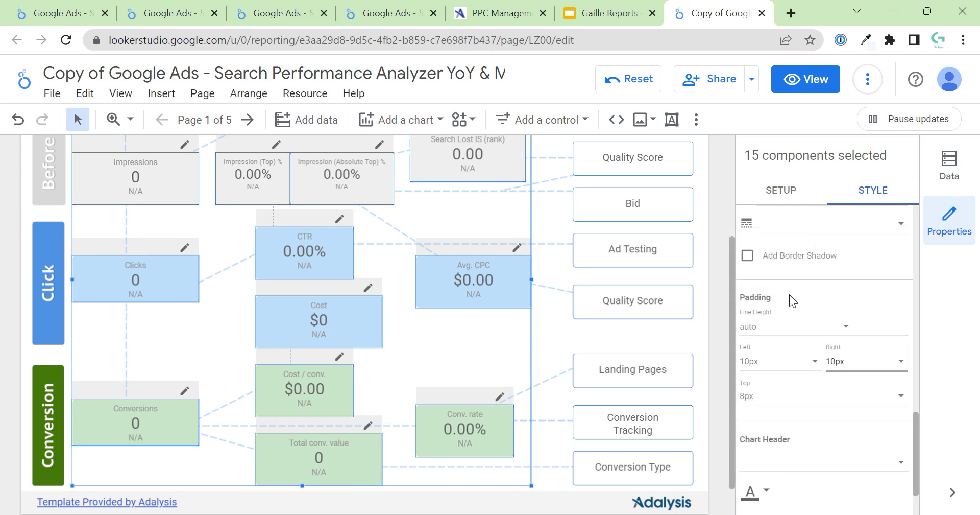
Make the scorecards show "-" when data is missing
{"action": "scroll", "coordinate": [840, 269], "scroll_direction": "up", "scroll_amount": 10}
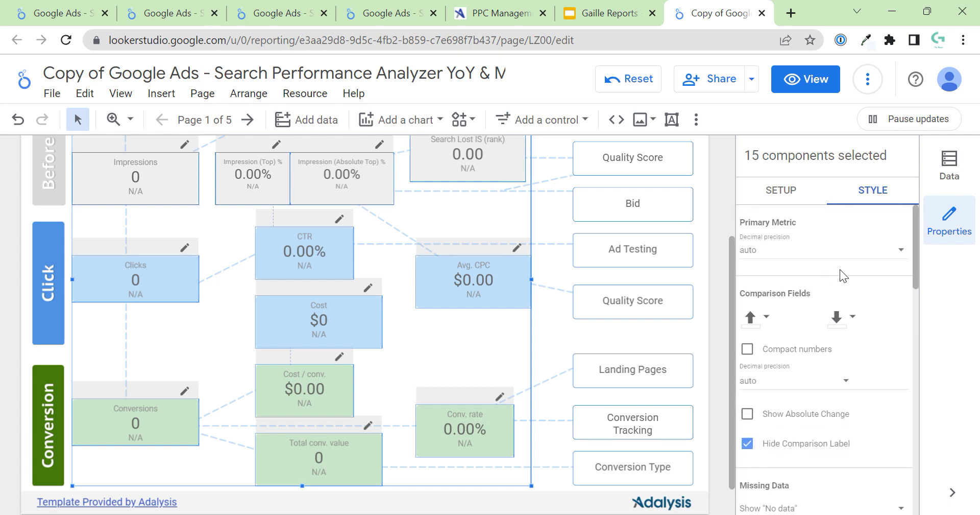
{"action": "scroll", "coordinate": [843, 357], "scroll_direction": "down", "scroll_amount": 2}
{"action": "scroll", "coordinate": [831, 344], "scroll_direction": "up", "scroll_amount": 2}
{"action": "scroll", "coordinate": [832, 293], "scroll_direction": "down", "scroll_amount": 2}
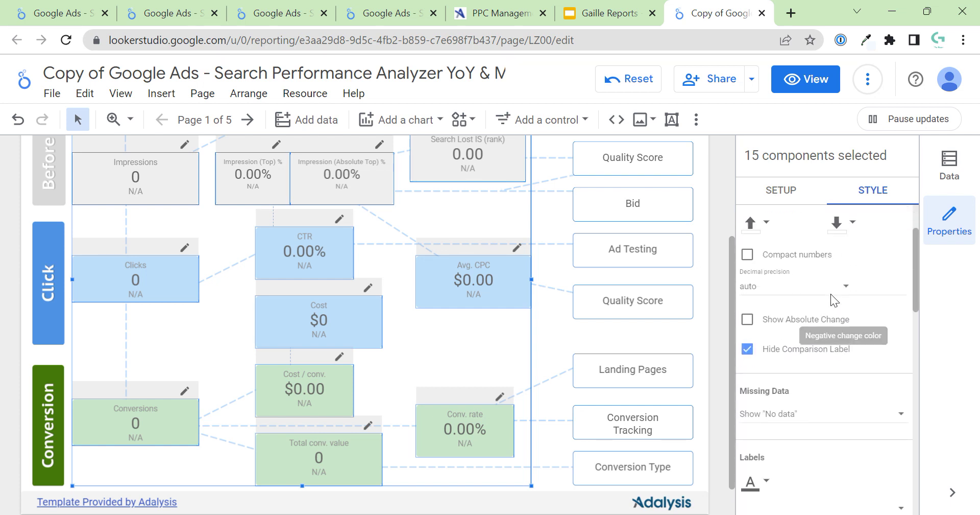
{"action": "left_click", "coordinate": [827, 406]}
{"action": "left_click", "coordinate": [805, 409]}
Set the scorecard label text size to 24px
{"action": "scroll", "coordinate": [857, 427], "scroll_direction": "down", "scroll_amount": 2}
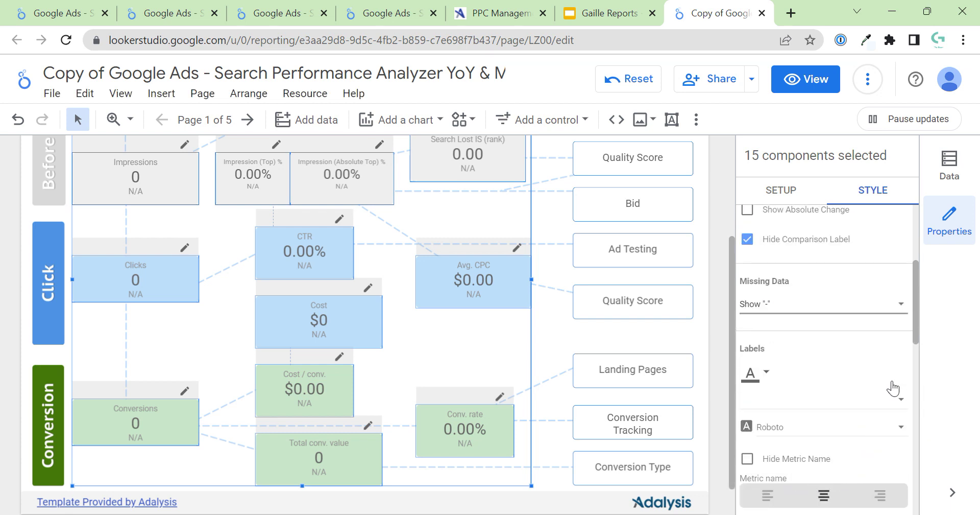
{"action": "left_click", "coordinate": [900, 403]}
{"action": "scroll", "coordinate": [812, 424], "scroll_direction": "down", "scroll_amount": 5}
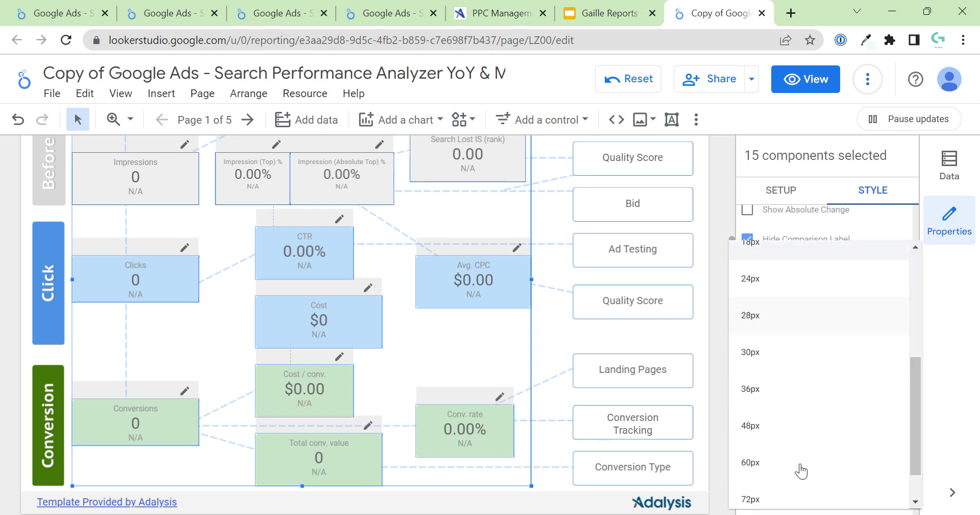
{"action": "scroll", "coordinate": [799, 400], "scroll_direction": "up", "scroll_amount": 4}
{"action": "scroll", "coordinate": [798, 422], "scroll_direction": "down", "scroll_amount": 1}
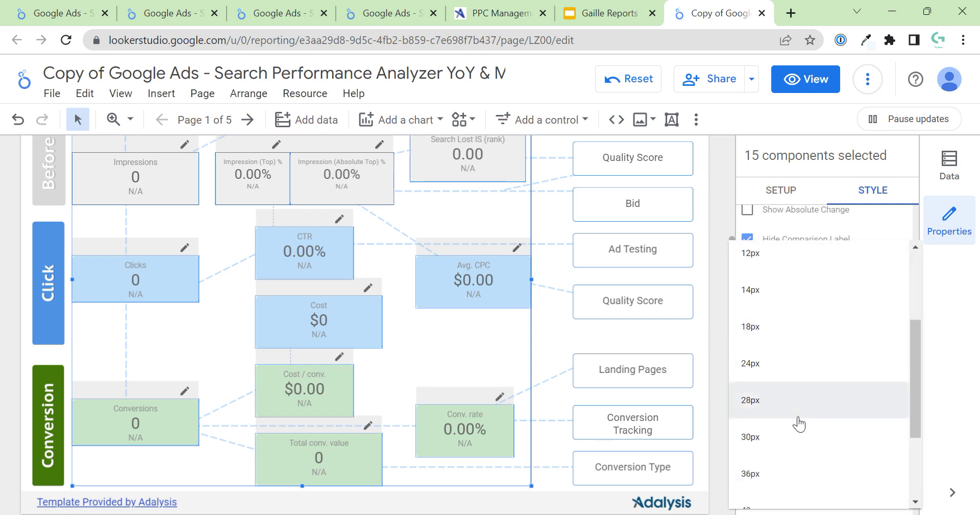
{"action": "left_click", "coordinate": [756, 364]}
{"action": "left_click", "coordinate": [714, 297]}
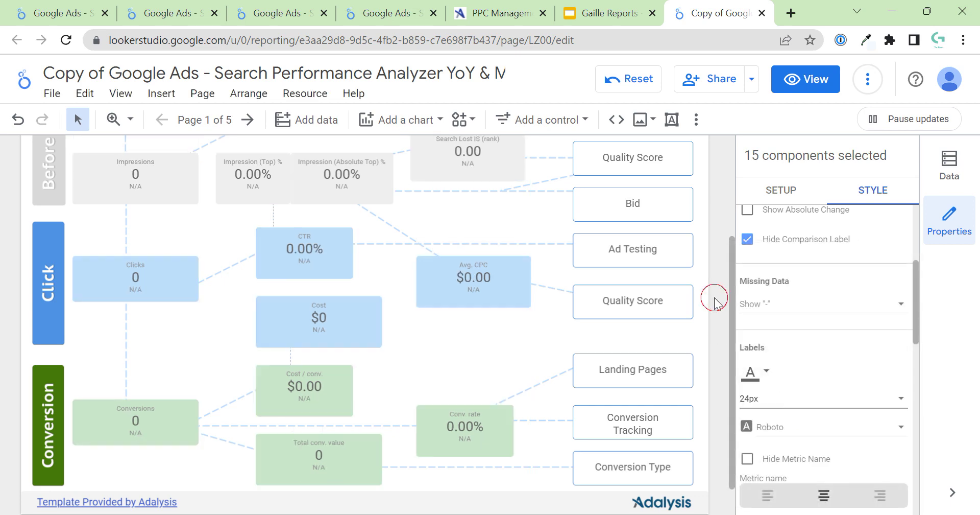
{"action": "scroll", "coordinate": [720, 336], "scroll_direction": "up", "scroll_amount": 3}
Nudge the Impression (Absolute Top) % scorecard to leave a gap beside Impression (Top) %
{"action": "left_click", "coordinate": [278, 336]}
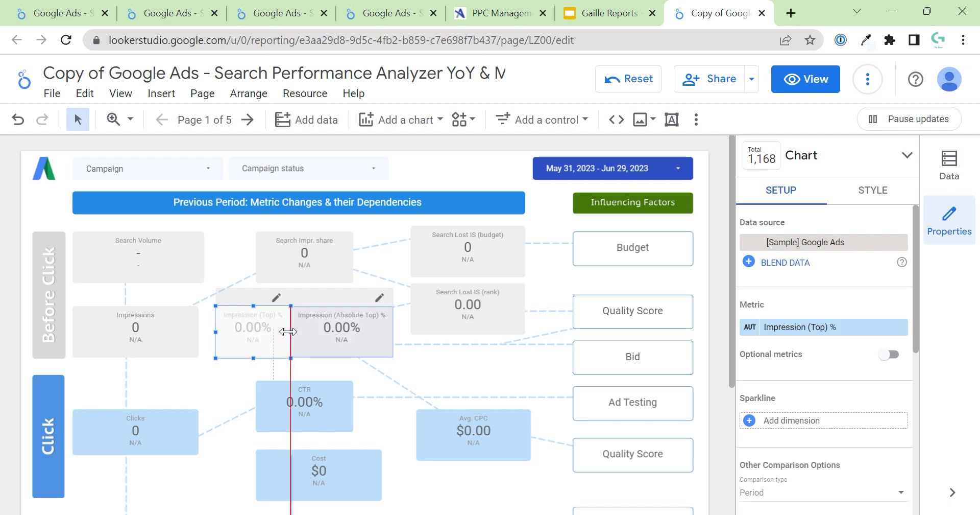
{"action": "left_click", "coordinate": [311, 333]}
{"action": "left_click", "coordinate": [292, 335]}
{"action": "left_click_drag", "start_coordinate": [292, 335], "coordinate": [295, 338]}
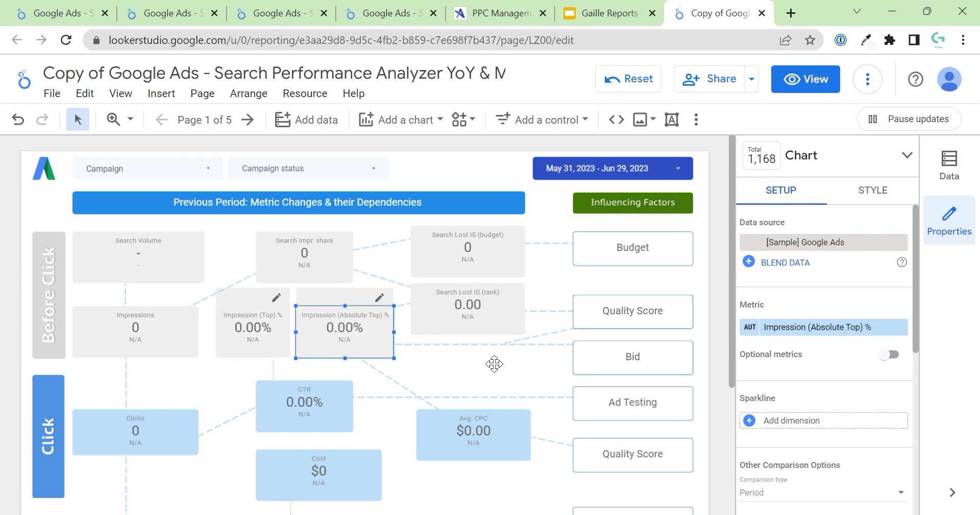
{"action": "left_click", "coordinate": [543, 278]}
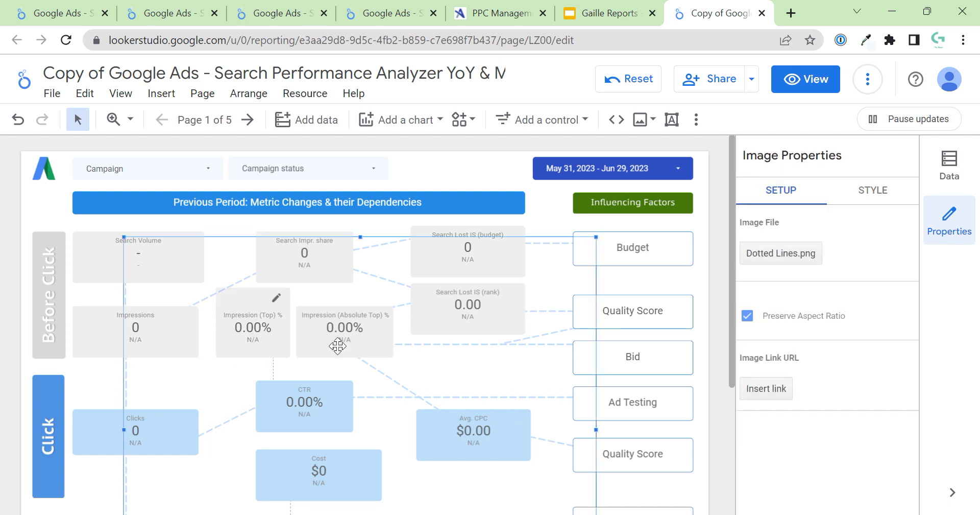
{"action": "left_click", "coordinate": [717, 294]}
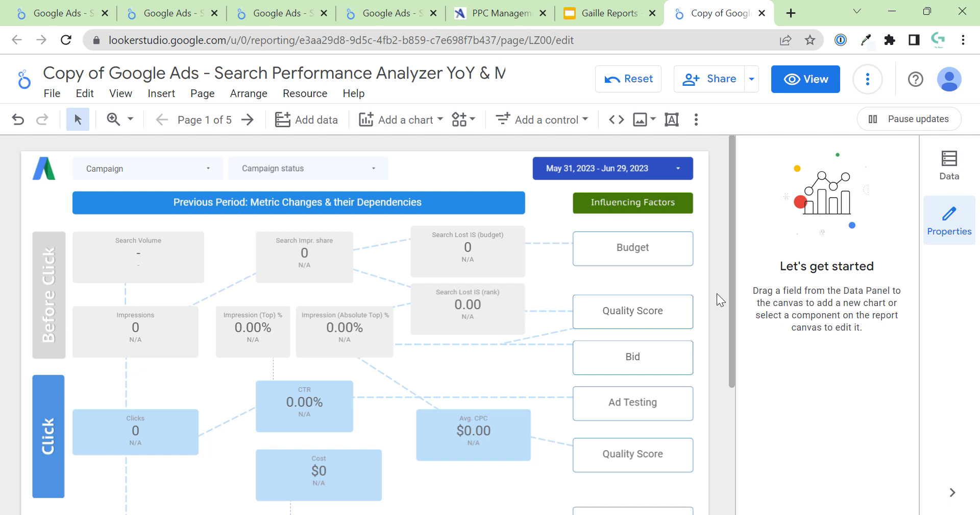
Bottom-align the Impressions, Impression (Top) %, Impression (Absolute Top) % scorecards and Before Click image
{"action": "left_click", "coordinate": [49, 292]}
{"action": "left_click", "coordinate": [143, 256], "text": "shift"}
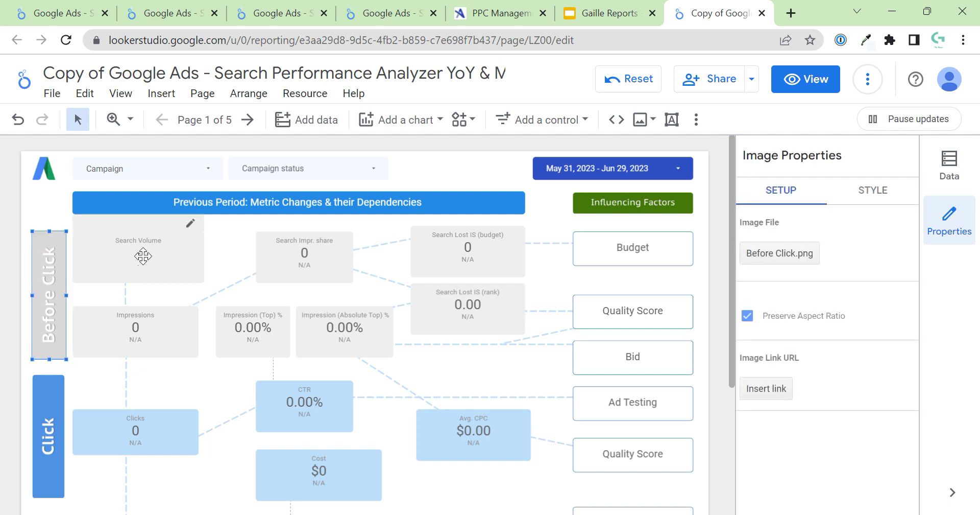
{"action": "left_click", "coordinate": [167, 324]}
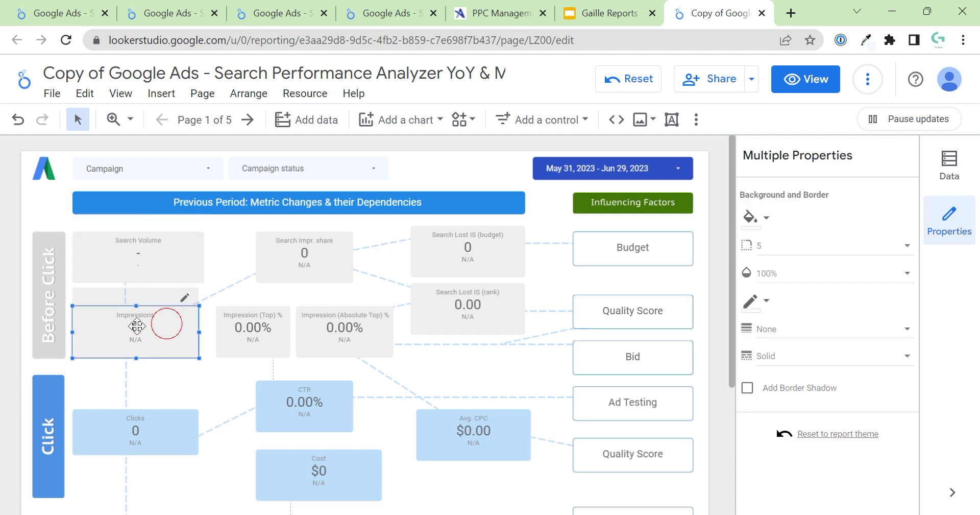
{"action": "left_click", "coordinate": [235, 333], "text": "shift"}
{"action": "left_click", "coordinate": [307, 335], "text": "shift"}
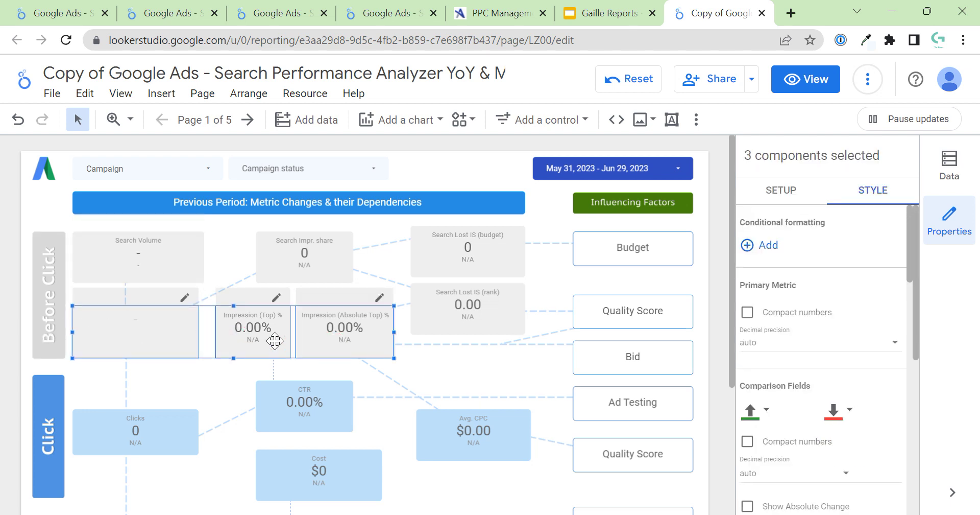
{"action": "left_click", "coordinate": [58, 330], "text": "shift"}
{"action": "right_click", "coordinate": [56, 328]}
{"action": "mouse_move", "coordinate": [136, 367]}
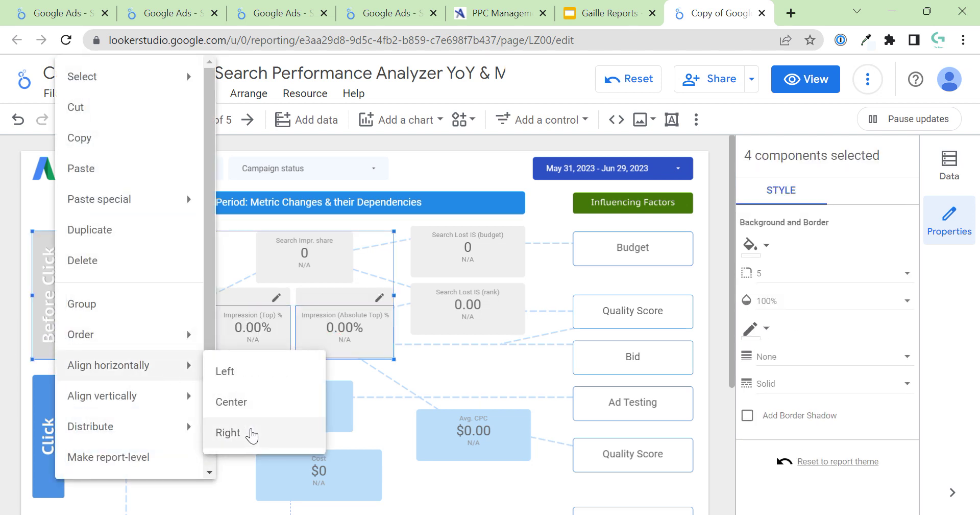
{"action": "left_click", "coordinate": [256, 432]}
{"action": "key", "text": "ctrl+z"}
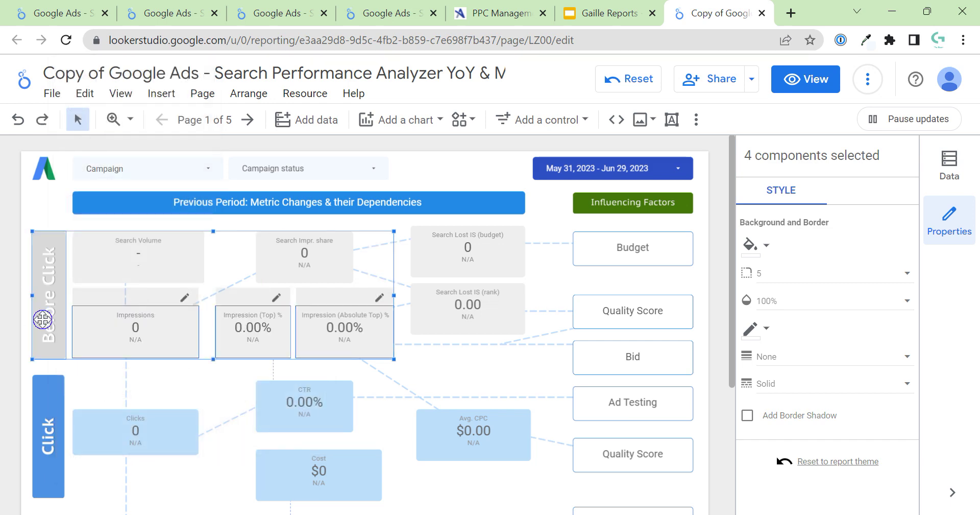
{"action": "right_click", "coordinate": [43, 319]}
{"action": "mouse_move", "coordinate": [158, 402]}
{"action": "left_click", "coordinate": [242, 466]}
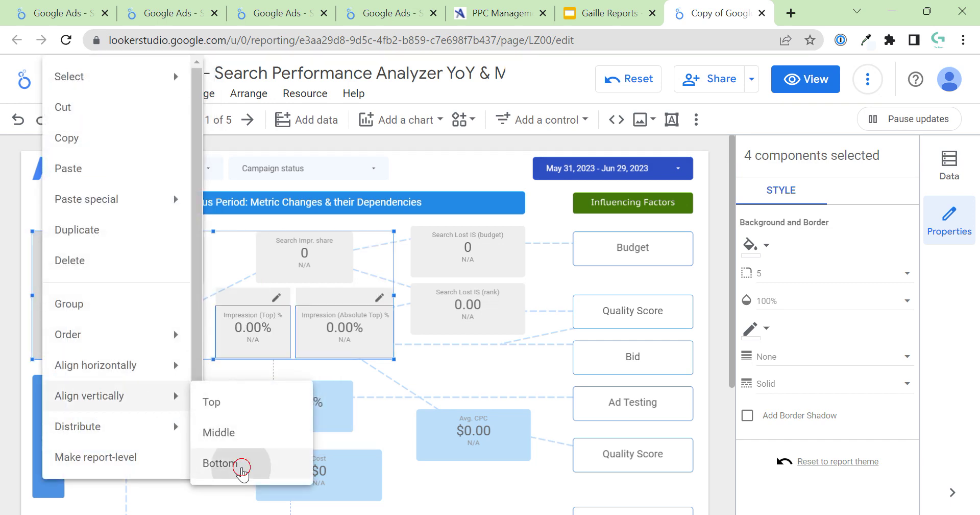
Group Search Volume, Search Impr. share, Search Lost IS (budget) and Before Click label, without aligning them yet
{"action": "left_click", "coordinate": [135, 253]}
{"action": "left_click", "coordinate": [48, 265], "text": "shift"}
{"action": "left_click", "coordinate": [326, 263], "text": "shift"}
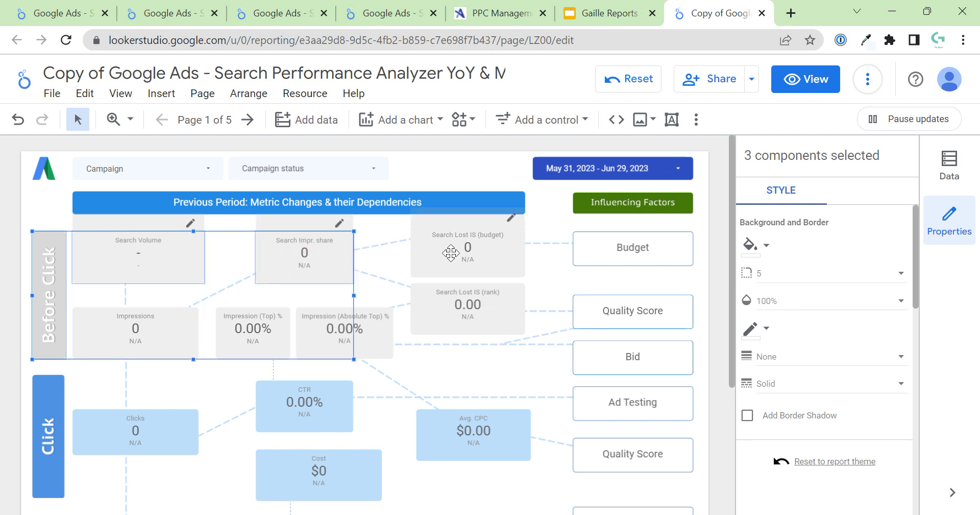
{"action": "left_click", "coordinate": [451, 253], "text": "shift"}
{"action": "right_click", "coordinate": [434, 247]}
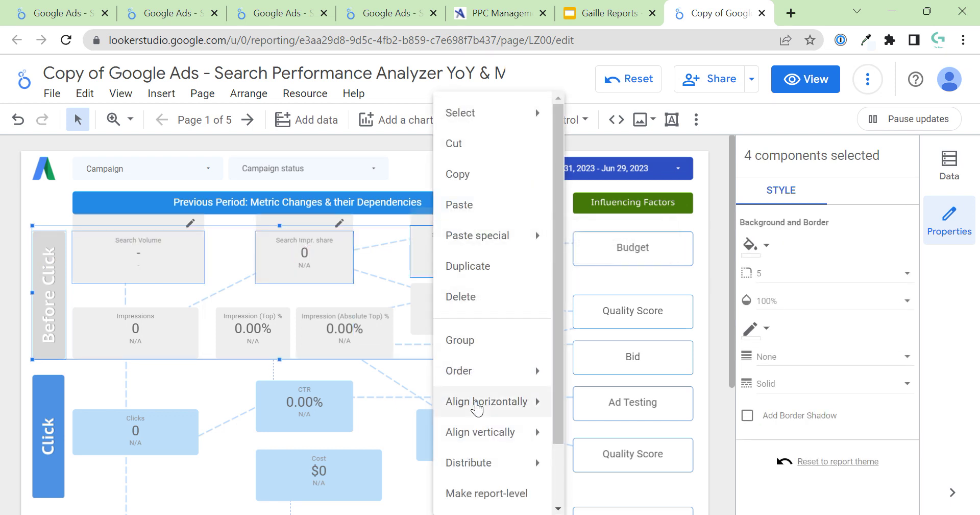
{"action": "left_click", "coordinate": [324, 260]}
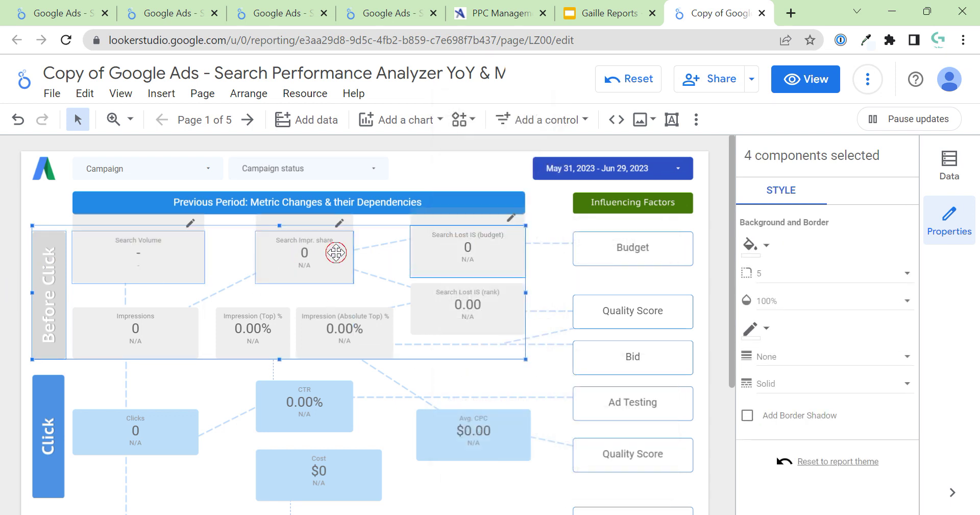
{"action": "left_click", "coordinate": [336, 253]}
{"action": "left_click", "coordinate": [191, 252], "text": "shift"}
{"action": "left_click", "coordinate": [54, 248], "text": "shift"}
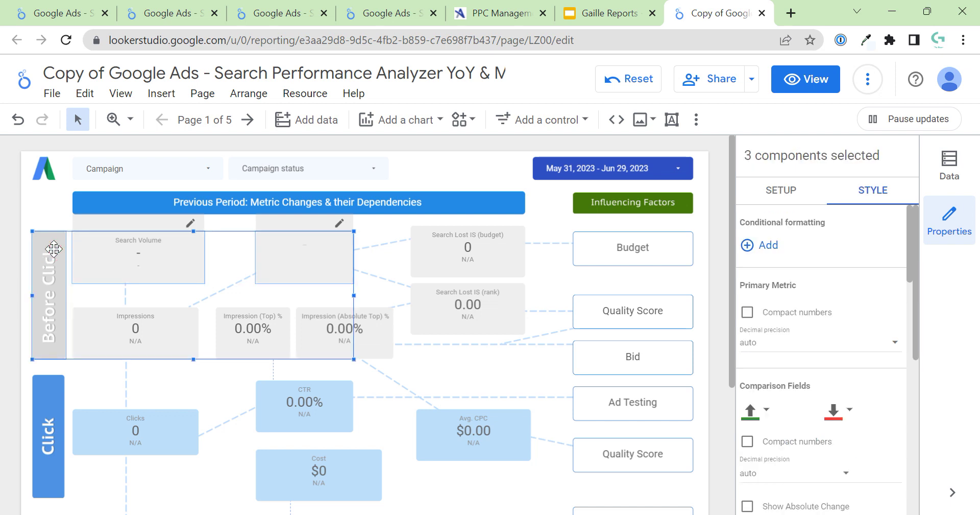
{"action": "left_click", "coordinate": [230, 254]}
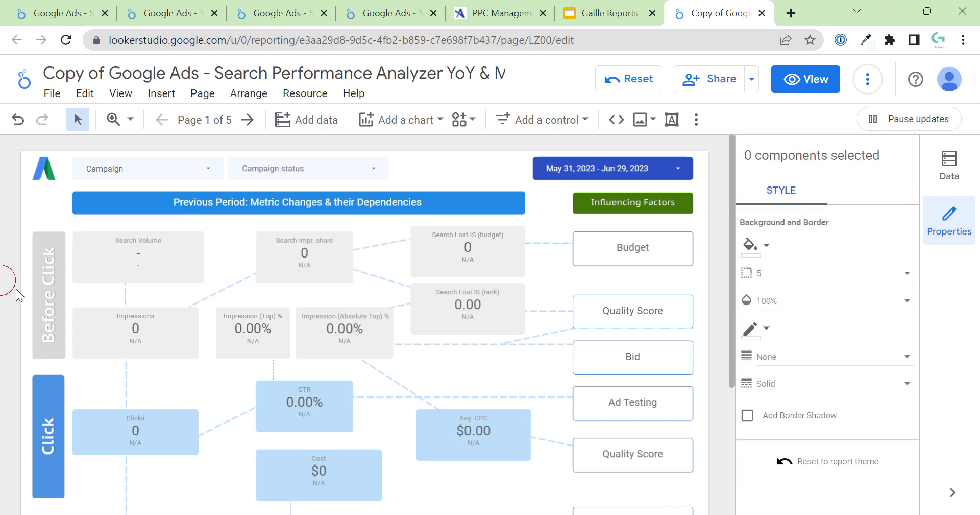
Reselect Search Lost IS (budget), Search Impr. share, Search Volume and Before Click label, then Search Lost IS (rank)
{"action": "left_click", "coordinate": [497, 253]}
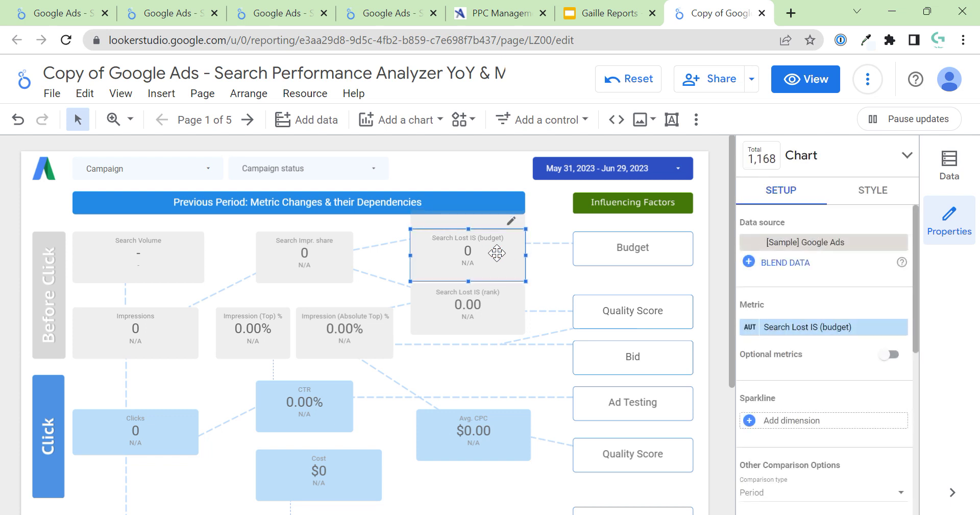
{"action": "left_click", "coordinate": [456, 310]}
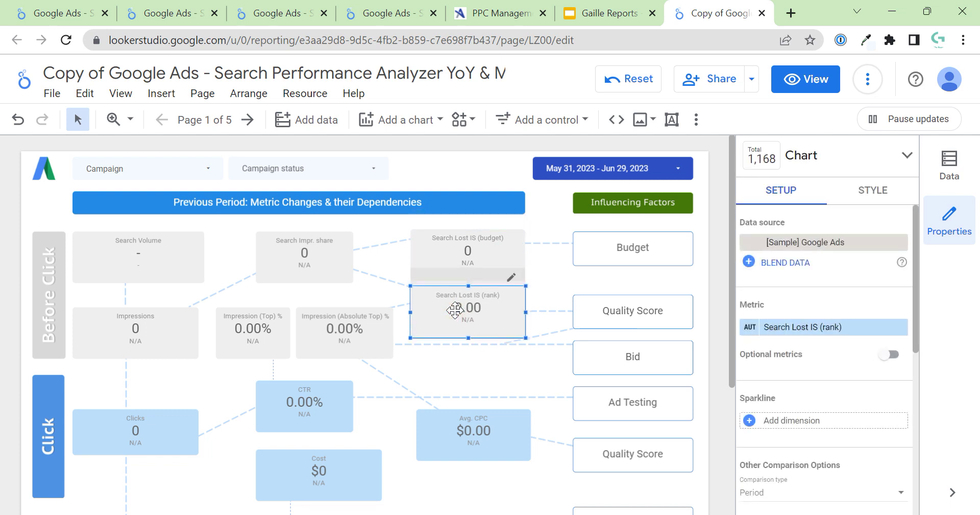
{"action": "left_click", "coordinate": [383, 272]}
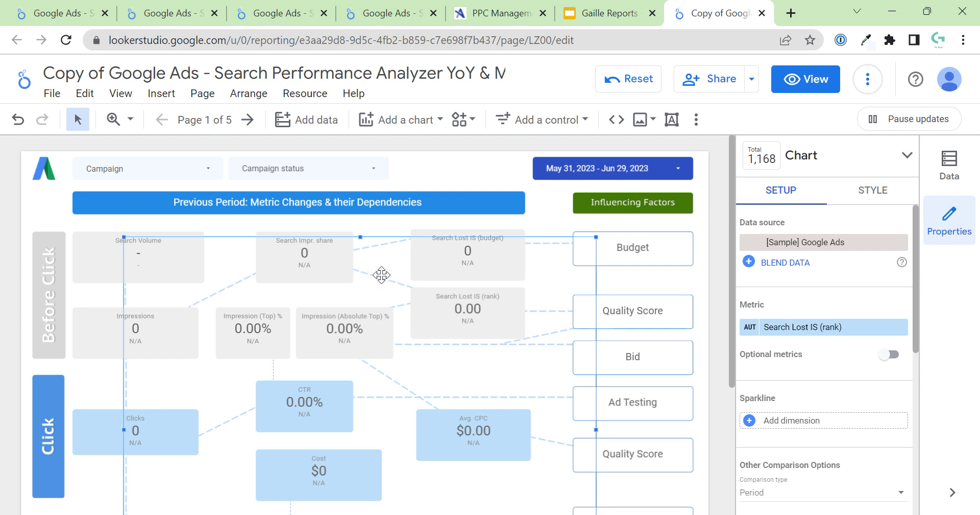
{"action": "left_click", "coordinate": [716, 262]}
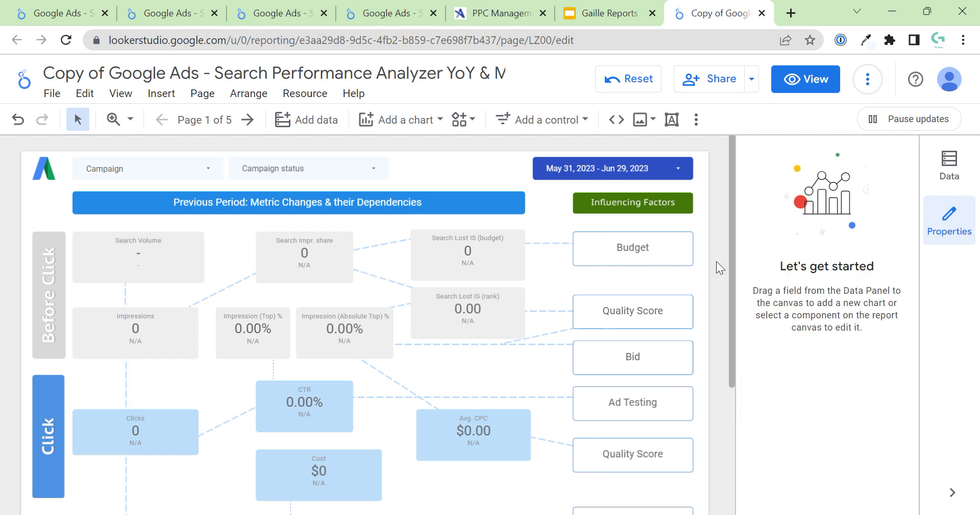
{"action": "left_click", "coordinate": [441, 261]}
{"action": "left_click", "coordinate": [308, 240], "text": "shift"}
{"action": "left_click", "coordinate": [128, 244], "text": "shift"}
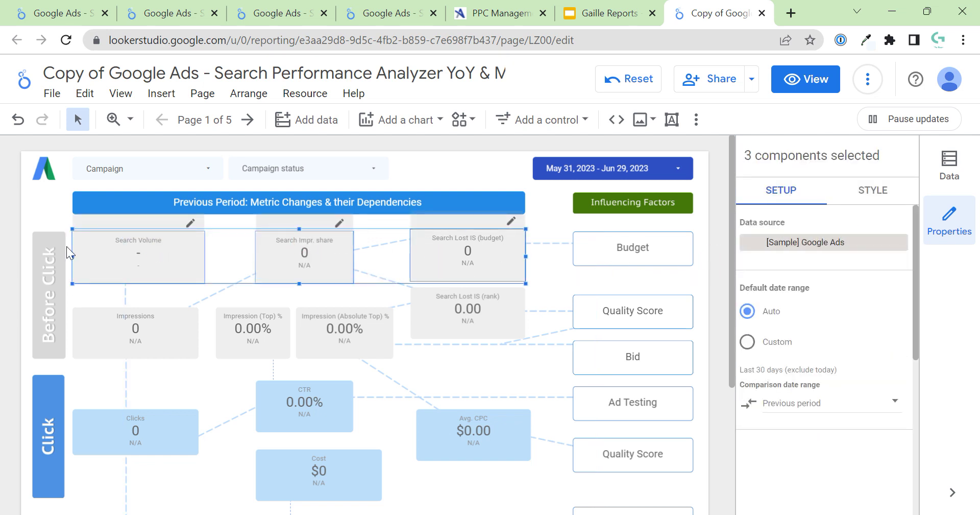
{"action": "left_click", "coordinate": [45, 248], "text": "shift"}
{"action": "left_click", "coordinate": [507, 258]}
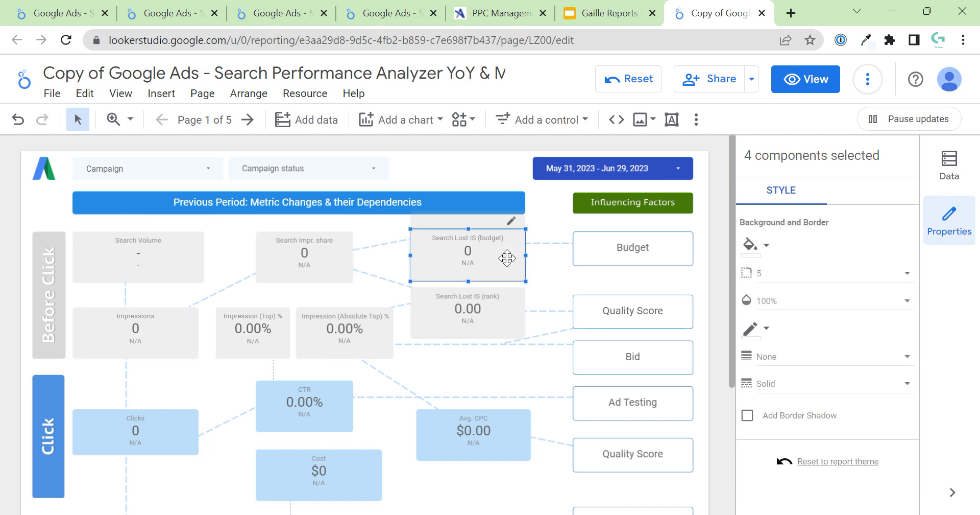
{"action": "left_click", "coordinate": [286, 259], "text": "shift"}
{"action": "left_click", "coordinate": [179, 251], "text": "shift"}
{"action": "left_click", "coordinate": [48, 258], "text": "shift"}
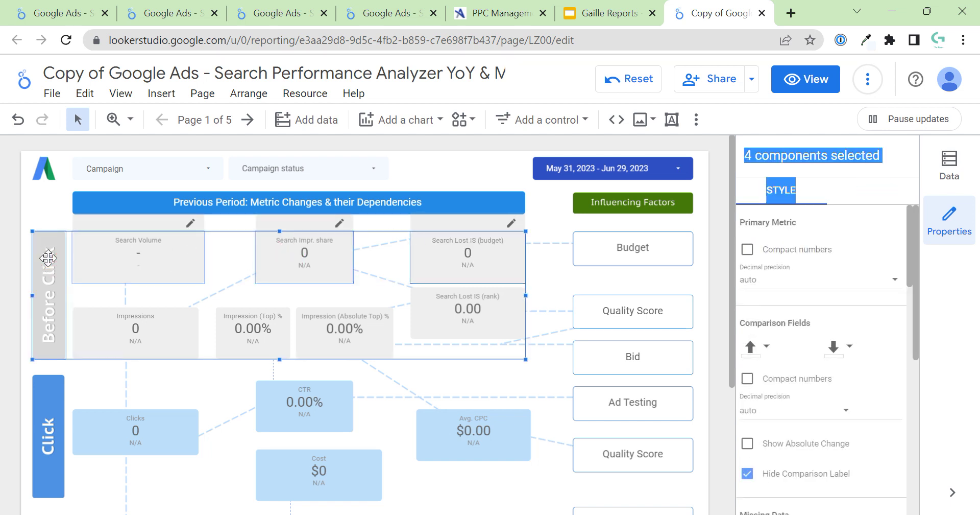
{"action": "left_click", "coordinate": [468, 309]}
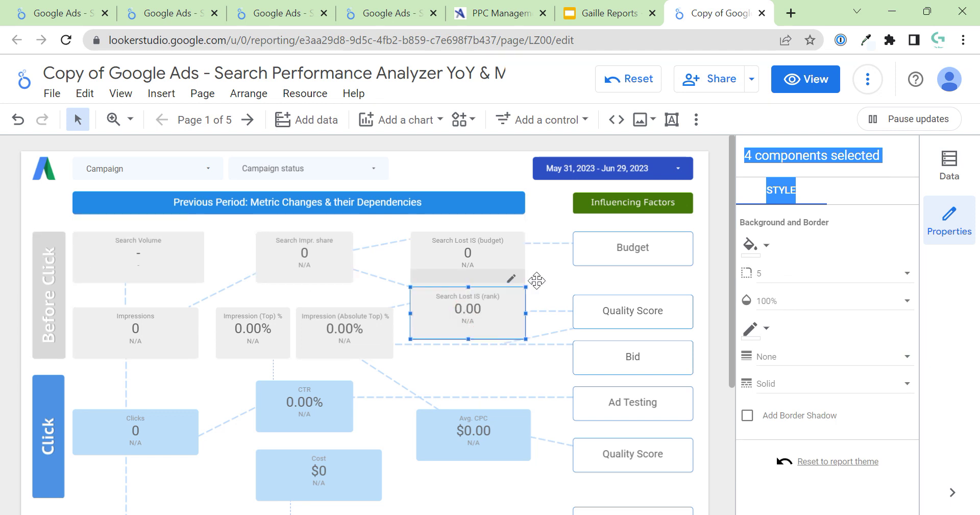
Top-align the Budget factor box with the Search Lost IS (budget) scorecard
{"action": "left_click", "coordinate": [565, 244]}
{"action": "left_click", "coordinate": [620, 243]}
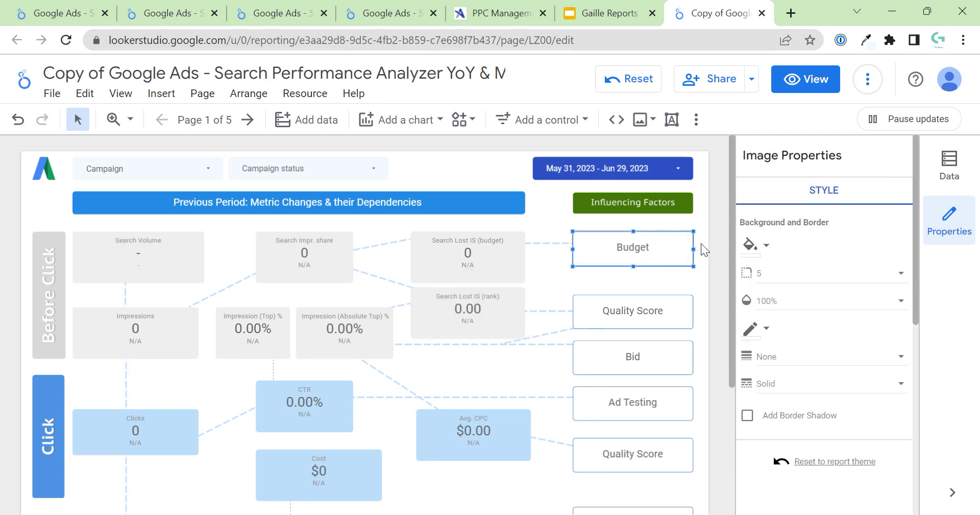
{"action": "left_click", "coordinate": [701, 243]}
{"action": "left_click", "coordinate": [653, 246]}
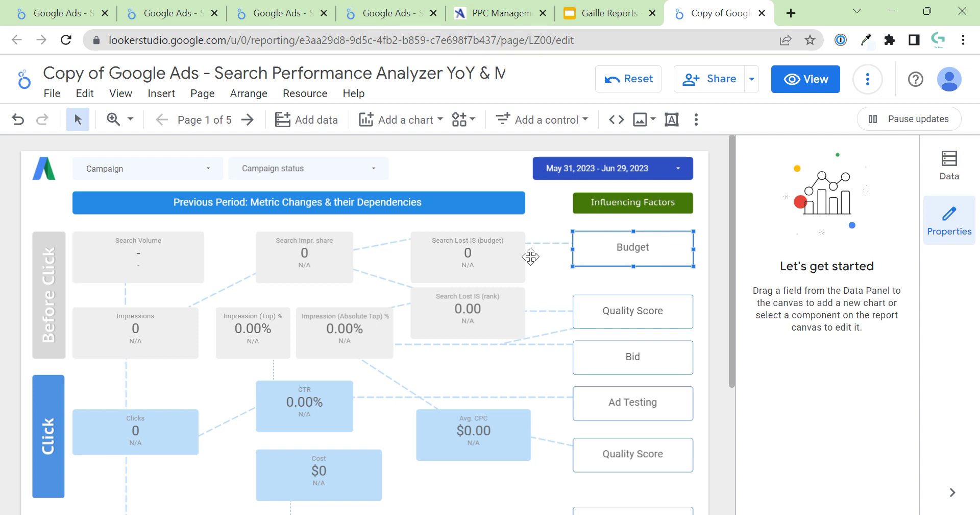
{"action": "left_click", "coordinate": [513, 255], "text": "shift"}
{"action": "left_click", "coordinate": [692, 240]}
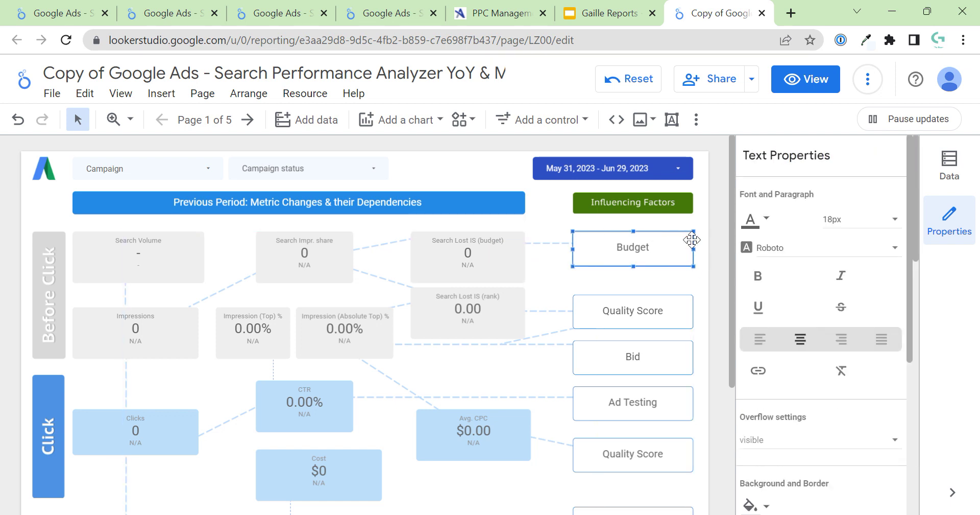
{"action": "left_click", "coordinate": [473, 250], "text": "shift"}
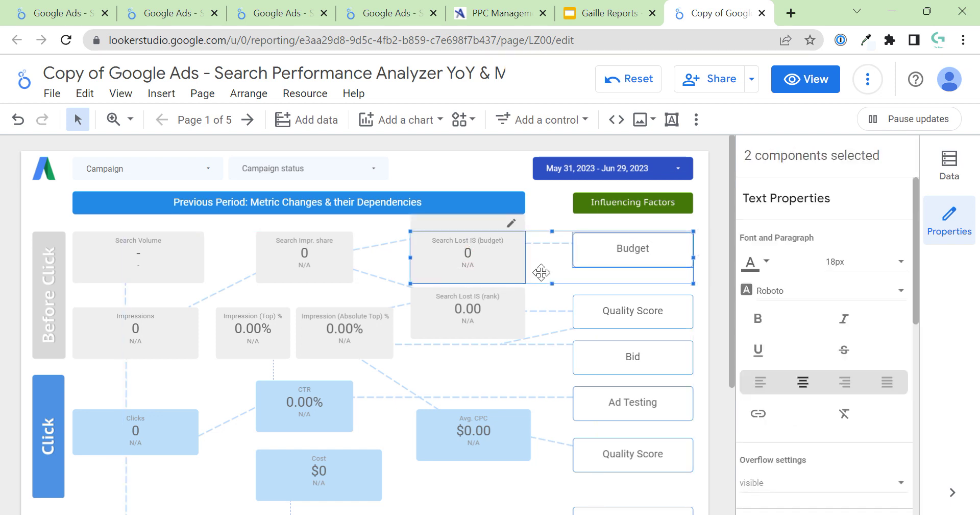
{"action": "left_click", "coordinate": [704, 261]}
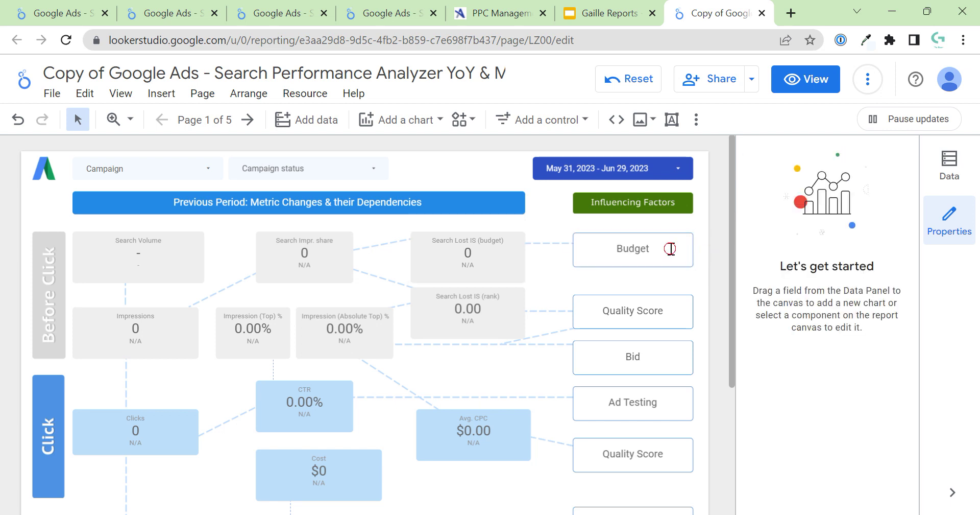
{"action": "left_click", "coordinate": [670, 249]}
{"action": "left_click", "coordinate": [433, 266], "text": "shift"}
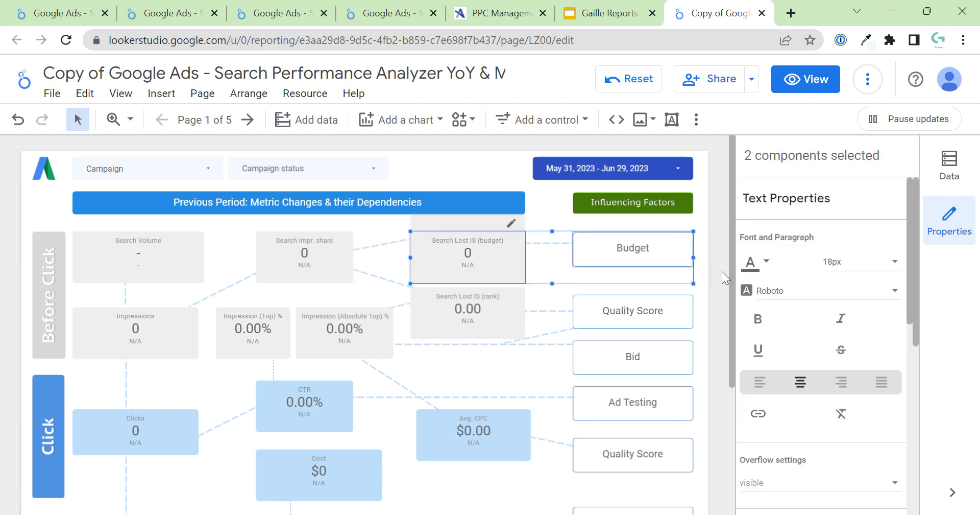
{"action": "right_click", "coordinate": [473, 236]}
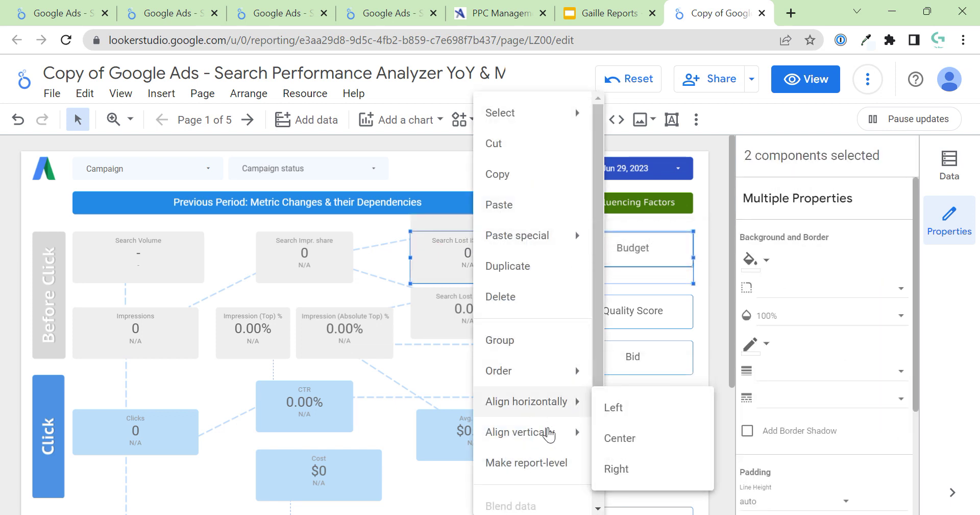
{"action": "left_click", "coordinate": [621, 361]}
{"action": "left_click", "coordinate": [710, 272]}
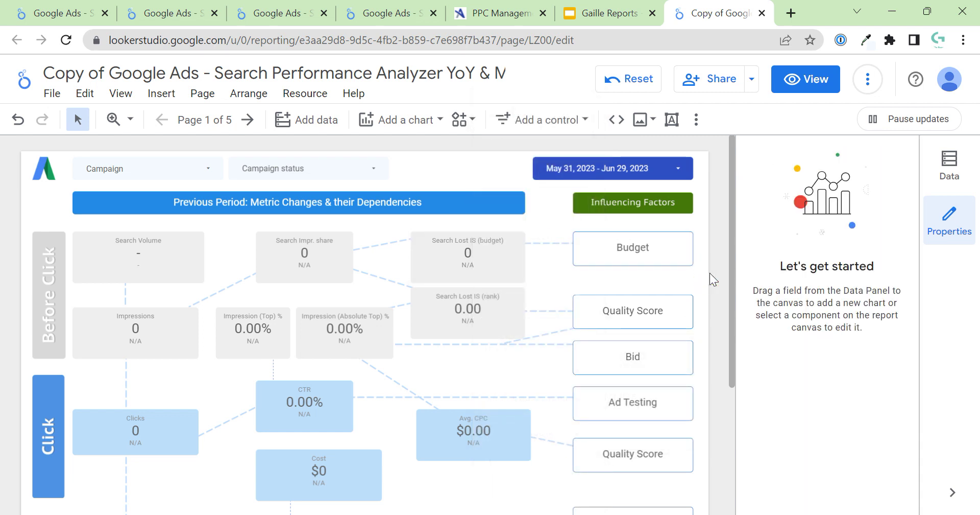
Select the Budget and Quality Score boxes together, then clear the selection
{"action": "left_click", "coordinate": [679, 256]}
{"action": "left_click", "coordinate": [673, 319], "text": "shift"}
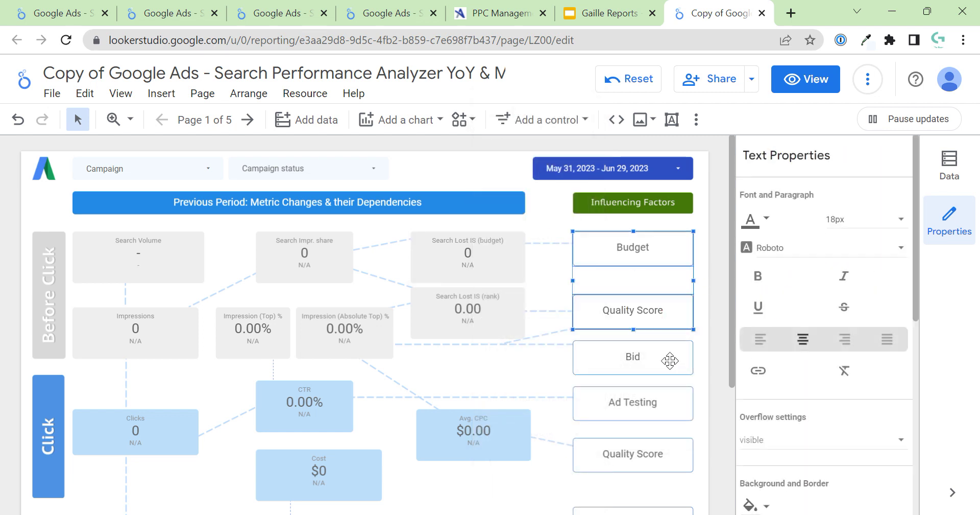
{"action": "left_click", "coordinate": [703, 258]}
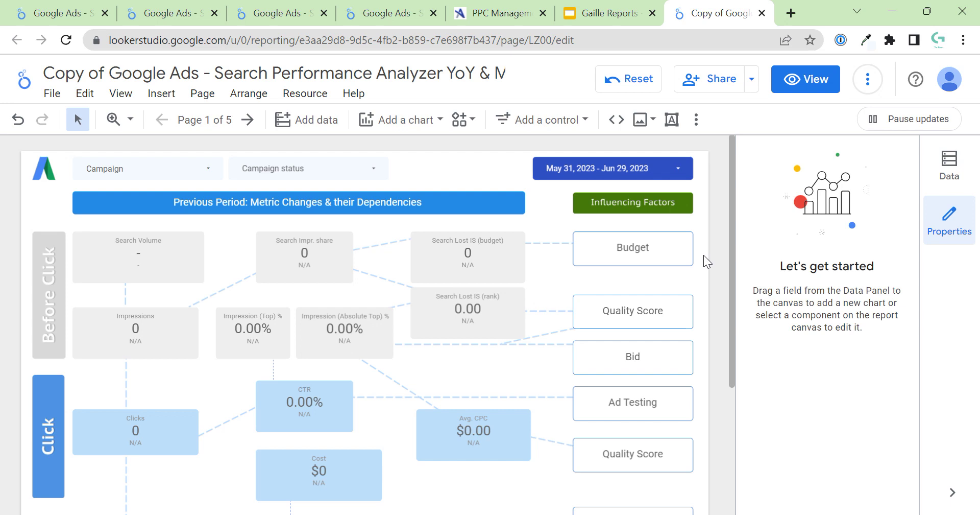
Nudge Total conv. value and Conversion Type up and bottom-align them with the green Conversion label
{"action": "scroll", "coordinate": [704, 255], "scroll_direction": "down", "scroll_amount": 4}
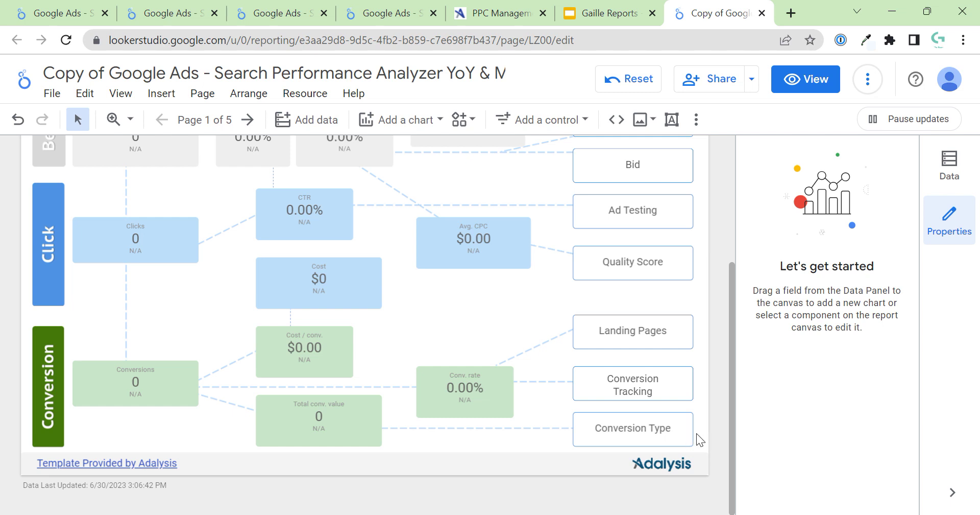
{"action": "left_click_drag", "start_coordinate": [697, 435], "coordinate": [327, 428]}
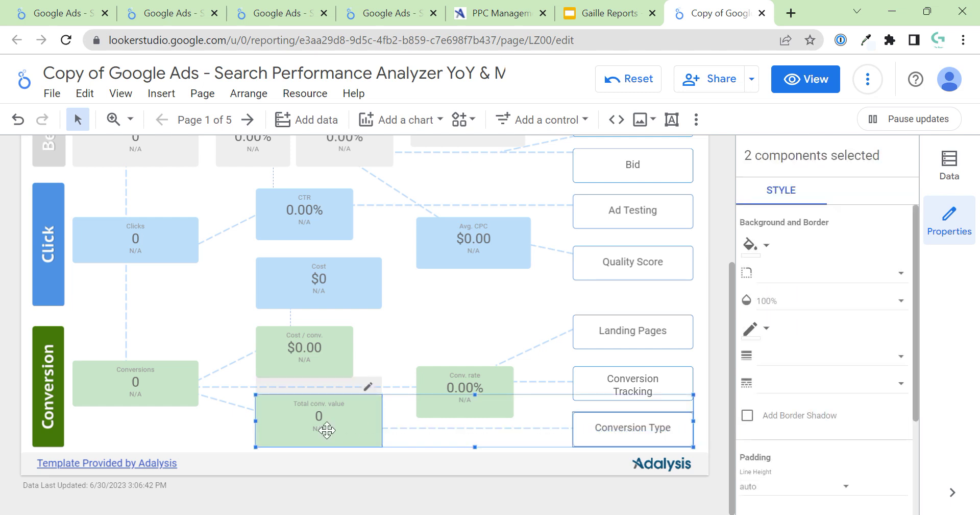
{"action": "key", "text": "Up"}
{"action": "key", "text": "Up"}
{"action": "key", "text": "Up"}
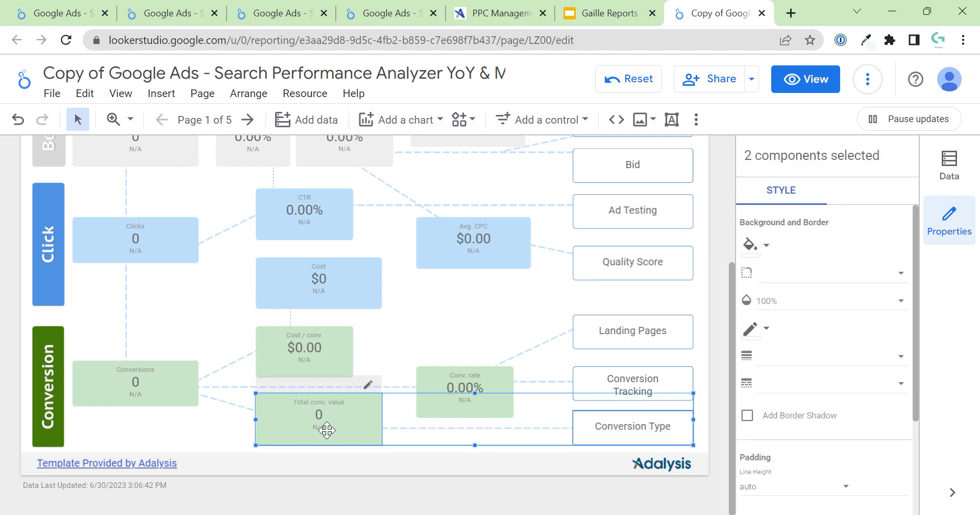
{"action": "key", "text": "Up"}
{"action": "key", "text": "Up"}
{"action": "left_click", "coordinate": [49, 421]}
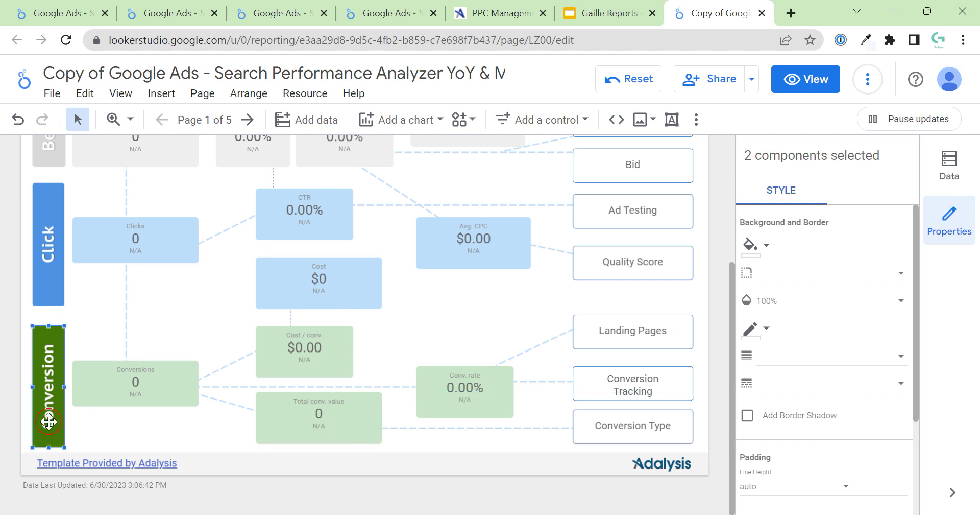
{"action": "left_click", "coordinate": [314, 424], "text": "shift"}
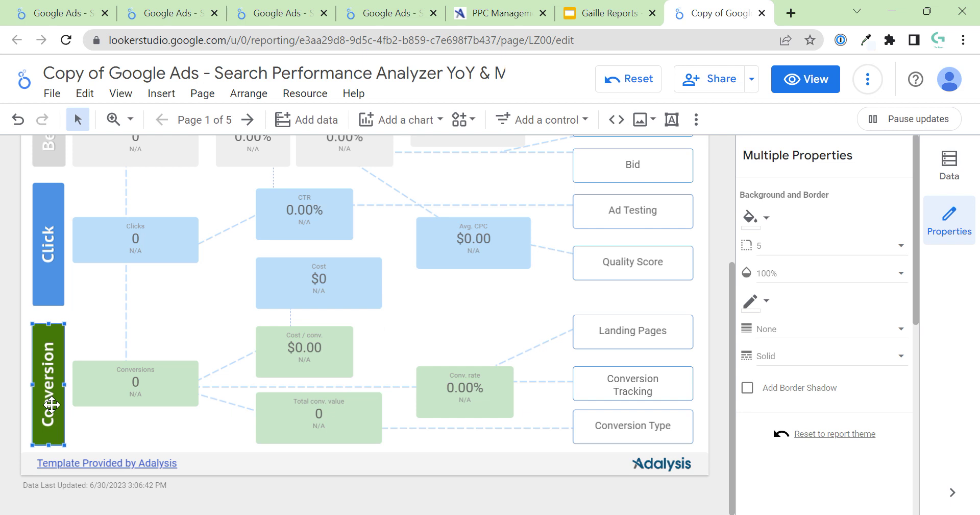
{"action": "left_click", "coordinate": [296, 437]}
{"action": "left_click", "coordinate": [629, 416], "text": "shift"}
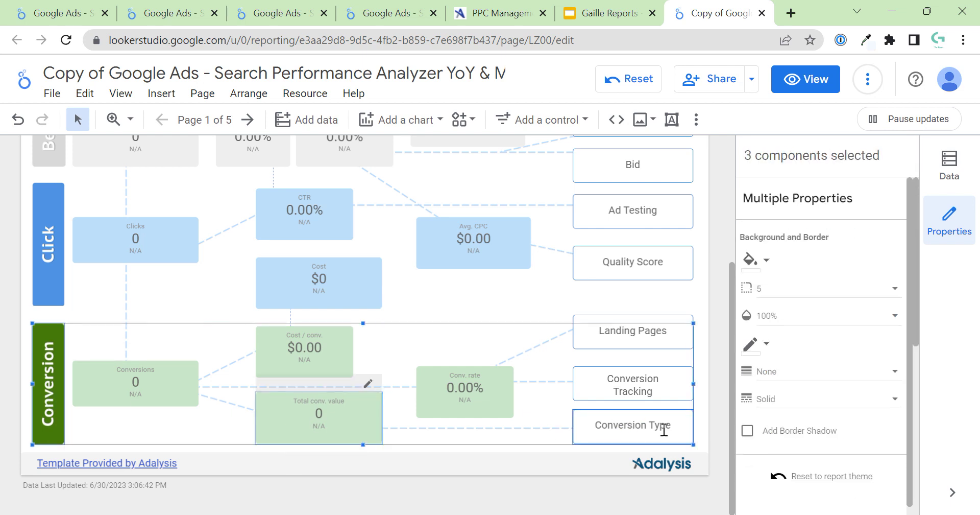
{"action": "right_click", "coordinate": [63, 377]}
{"action": "mouse_move", "coordinate": [167, 407]}
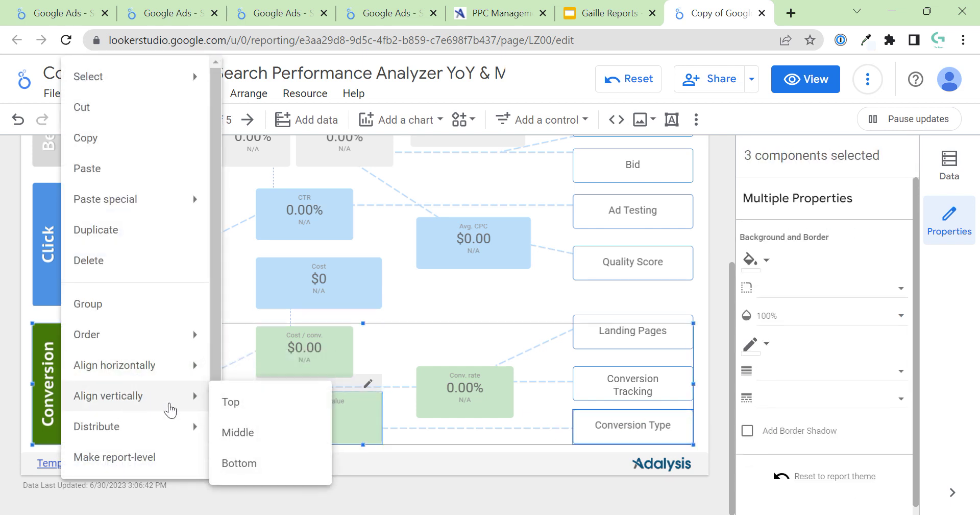
{"action": "left_click", "coordinate": [237, 465]}
{"action": "left_click", "coordinate": [26, 369]}
Top-align Cost / conv. with the Conversion label and pair Landing Pages with the label
{"action": "left_click", "coordinate": [319, 349]}
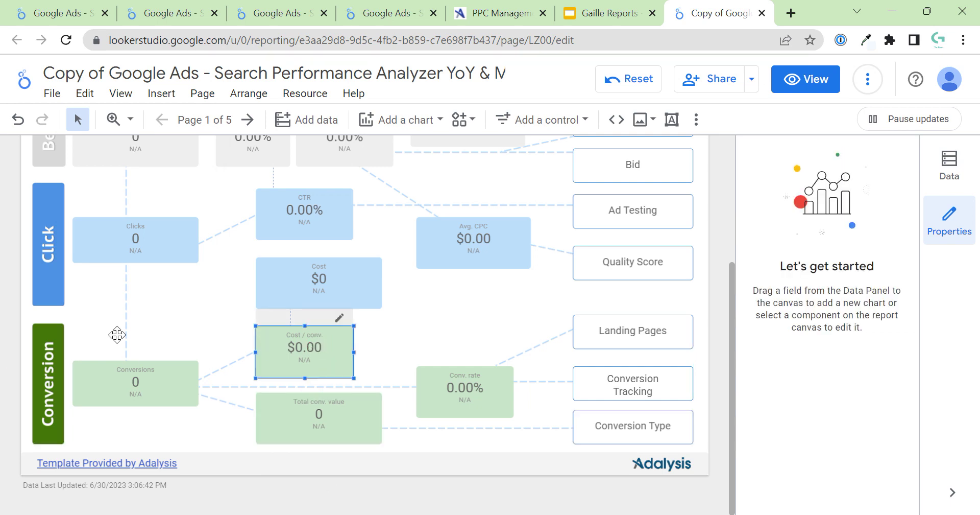
{"action": "left_click", "coordinate": [68, 349], "text": "shift"}
{"action": "right_click", "coordinate": [67, 352]}
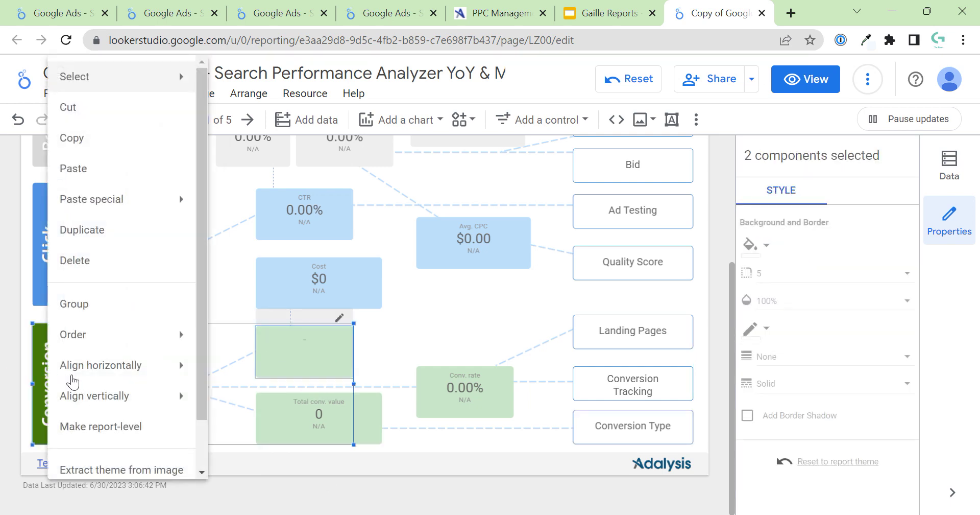
{"action": "mouse_move", "coordinate": [160, 402]}
{"action": "left_click", "coordinate": [225, 402]}
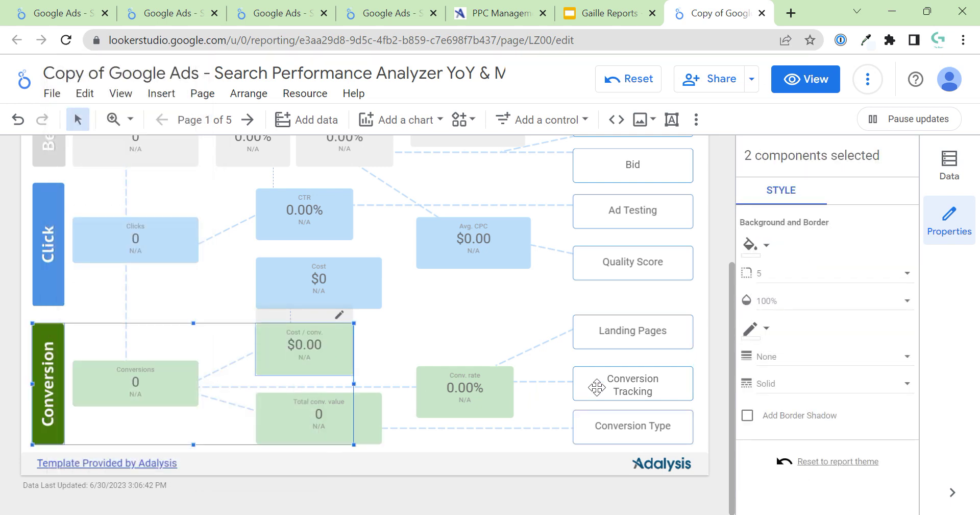
{"action": "left_click", "coordinate": [651, 329]}
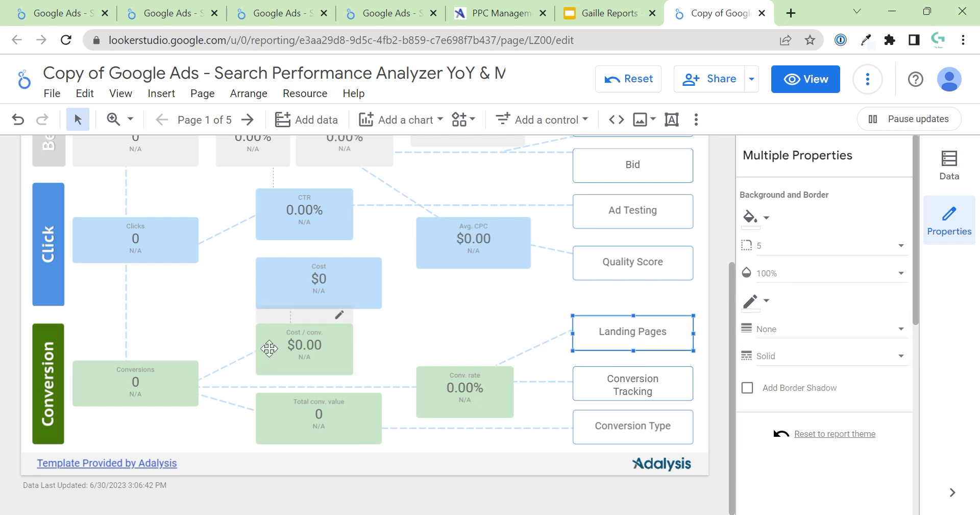
{"action": "left_click", "coordinate": [48, 362], "text": "shift"}
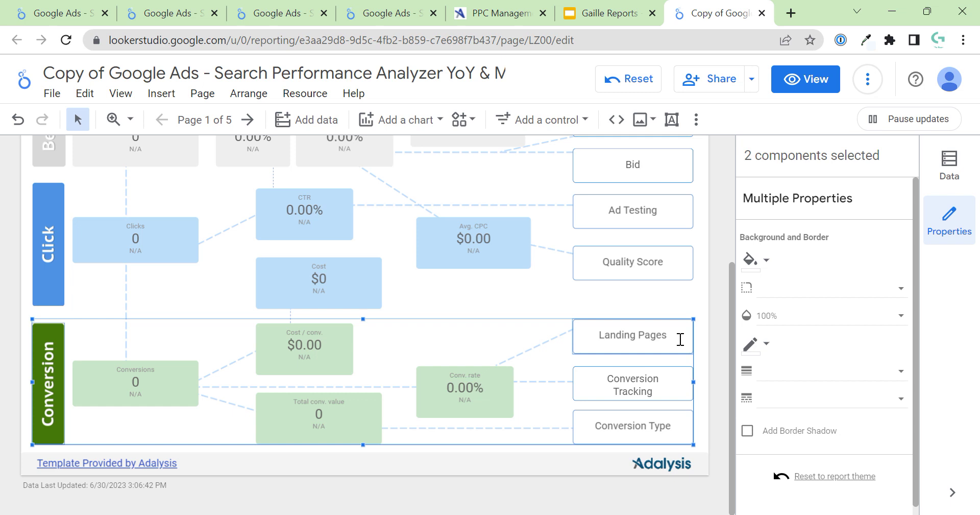
{"action": "left_click", "coordinate": [676, 360]}
Distribute Landing Pages, Conversion Tracking and Conversion Type evenly in the vertical direction
{"action": "left_click", "coordinate": [693, 333]}
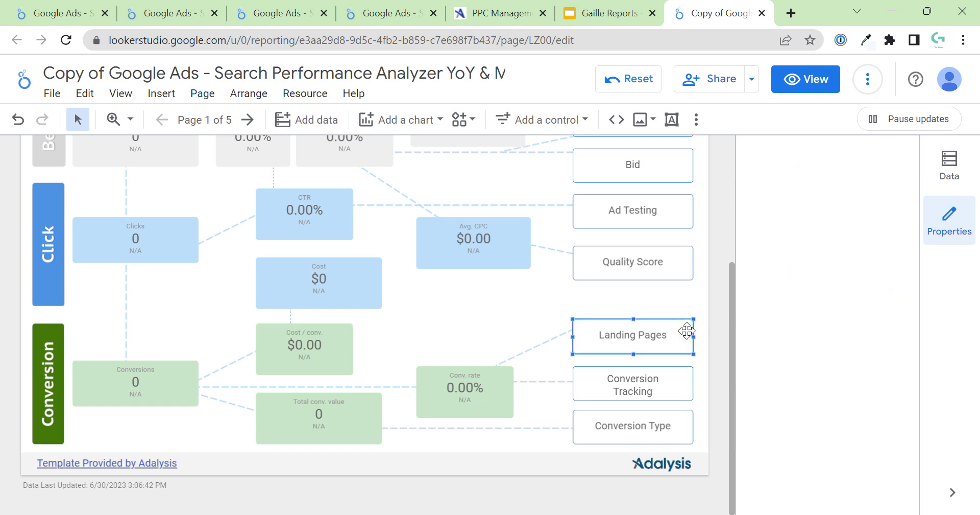
{"action": "left_click", "coordinate": [663, 387], "text": "shift"}
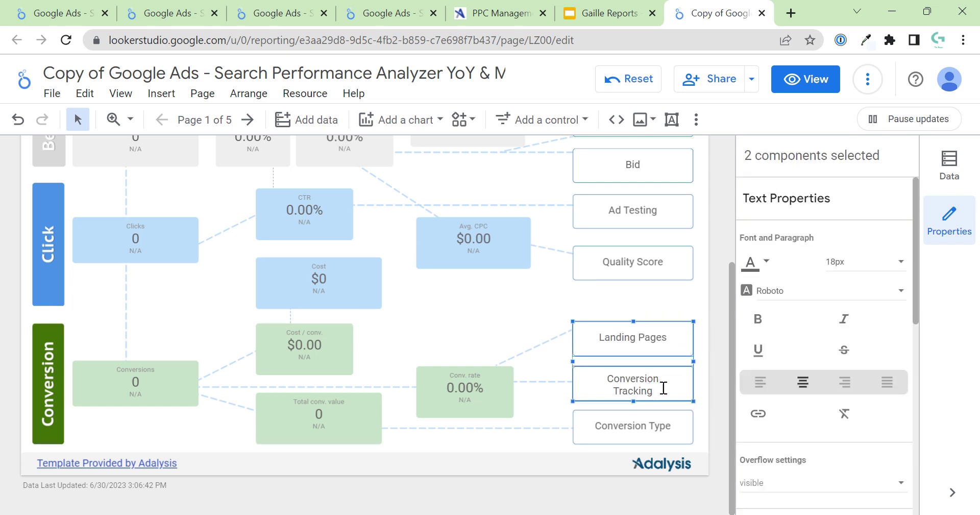
{"action": "left_click", "coordinate": [708, 347]}
{"action": "left_click", "coordinate": [669, 339]}
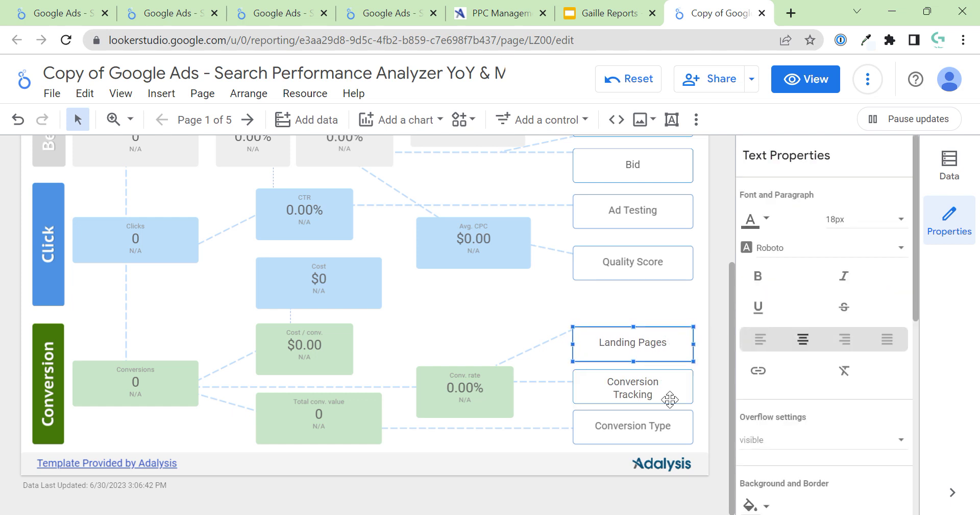
{"action": "left_click", "coordinate": [664, 438]}
{"action": "left_click", "coordinate": [669, 386], "text": "shift"}
{"action": "left_click", "coordinate": [669, 339], "text": "shift"}
{"action": "right_click", "coordinate": [669, 339]}
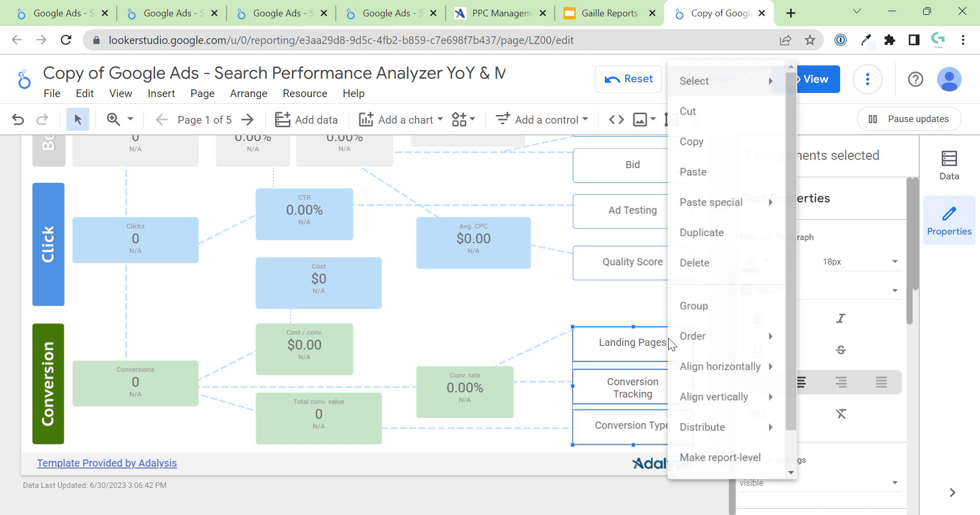
{"action": "mouse_move", "coordinate": [761, 427]}
{"action": "left_click", "coordinate": [823, 465]}
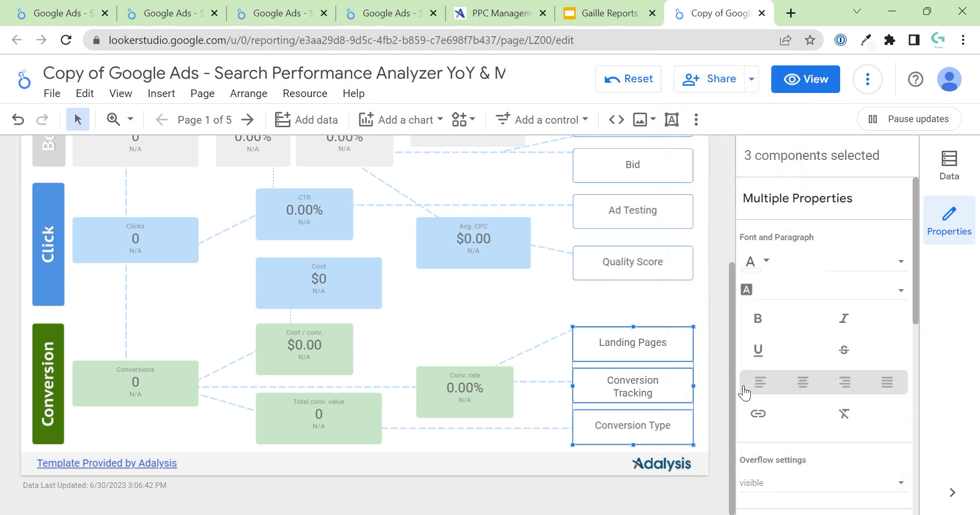
{"action": "left_click", "coordinate": [722, 352]}
Top-align Landing Pages with the Conversion label
{"action": "left_click", "coordinate": [39, 352]}
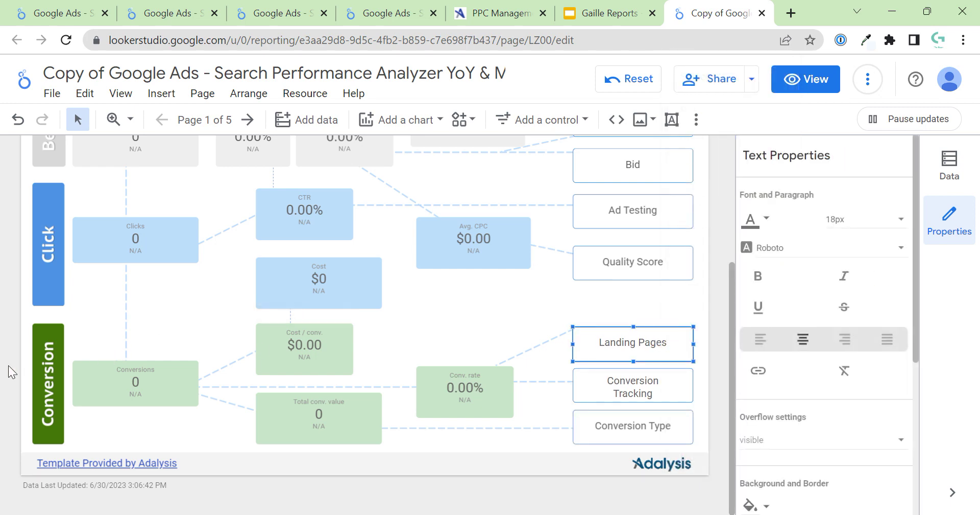
{"action": "right_click", "coordinate": [38, 352]}
{"action": "mouse_move", "coordinate": [92, 395]}
{"action": "left_click", "coordinate": [252, 401]}
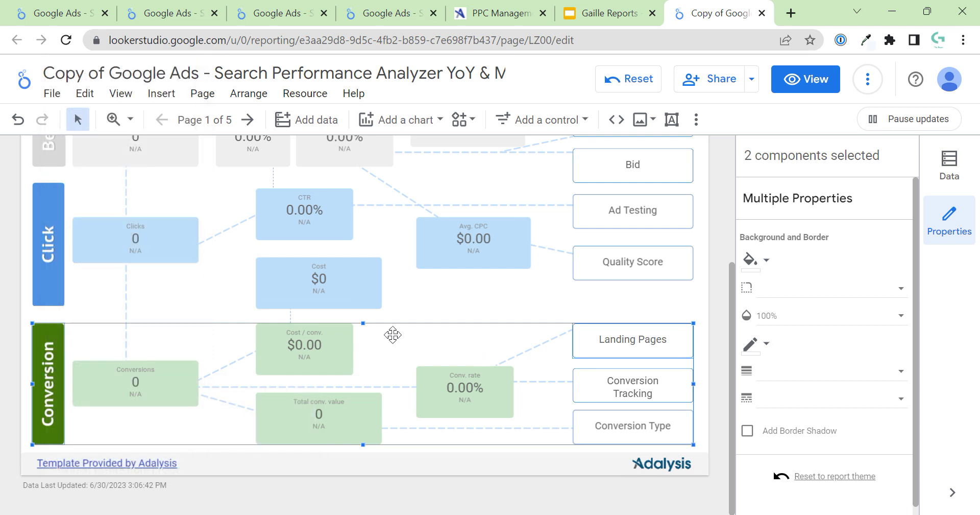
Redistribute Landing Pages, Conversion Tracking and Conversion Type evenly top to bottom
{"action": "left_click", "coordinate": [677, 362]}
{"action": "left_click", "coordinate": [674, 396], "text": "shift"}
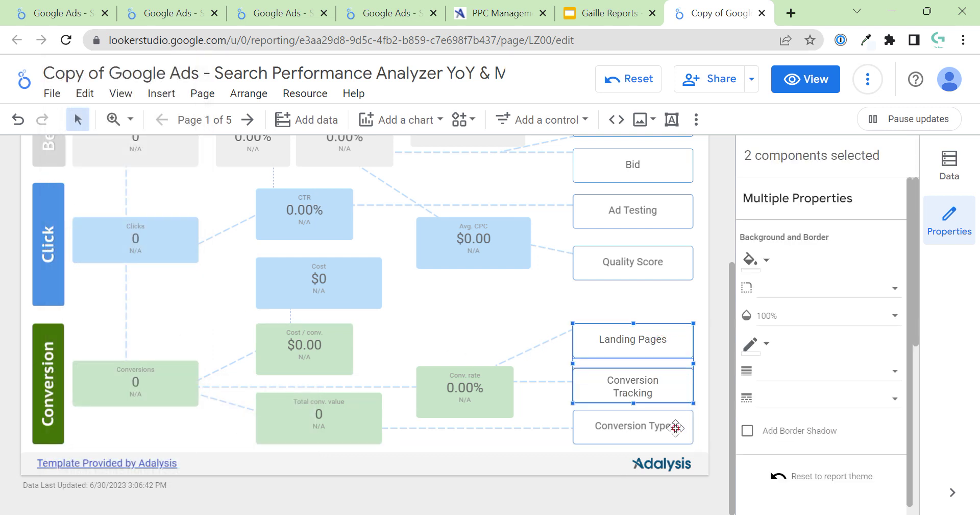
{"action": "left_click", "coordinate": [674, 426], "text": "shift"}
{"action": "right_click", "coordinate": [672, 386]}
{"action": "mouse_move", "coordinate": [748, 428]}
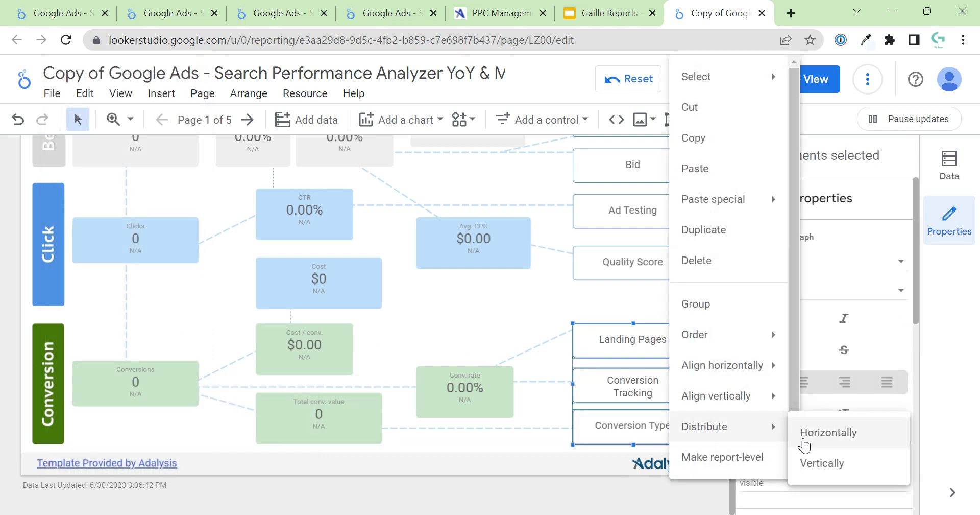
{"action": "left_click", "coordinate": [814, 462]}
{"action": "left_click", "coordinate": [710, 377]}
Select the right-column factor boxes from Ad Testing down to Conversion Type
{"action": "left_click", "coordinate": [690, 343]}
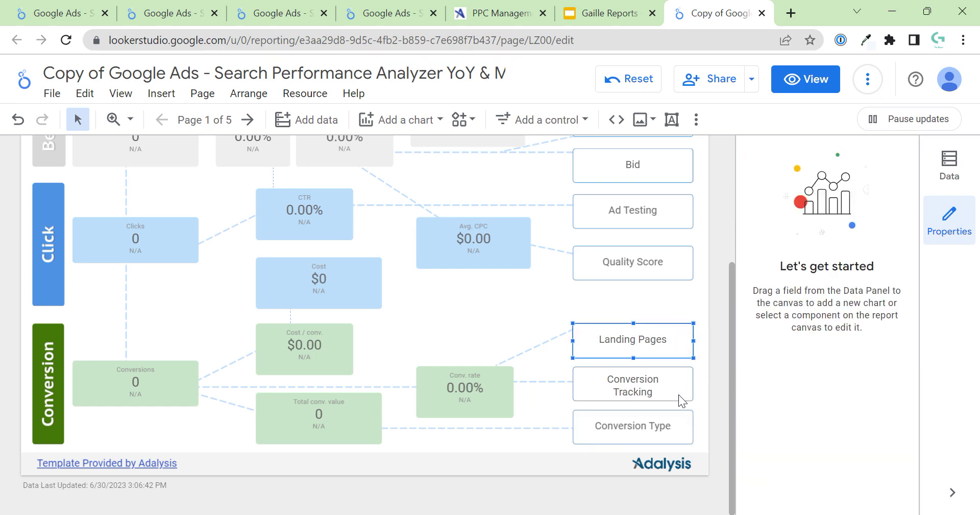
{"action": "left_click", "coordinate": [678, 415], "text": "shift"}
{"action": "left_click", "coordinate": [643, 396], "text": "shift"}
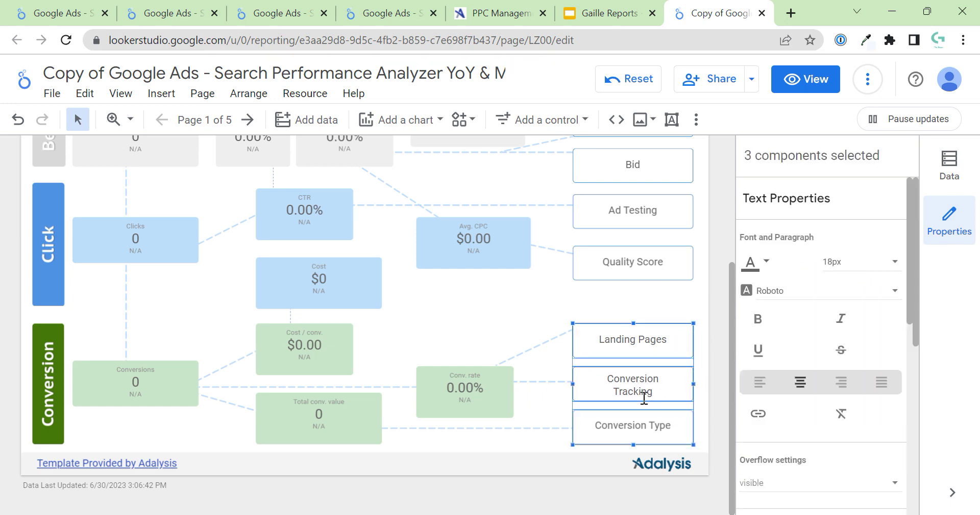
{"action": "left_click", "coordinate": [651, 278], "text": "shift"}
{"action": "left_click", "coordinate": [664, 207], "text": "shift"}
Add Bid, Budget and Quality Score to the selection and widen all factor boxes leftward
{"action": "left_click", "coordinate": [664, 158], "text": "shift"}
{"action": "scroll", "coordinate": [671, 218], "scroll_direction": "up", "scroll_amount": 3}
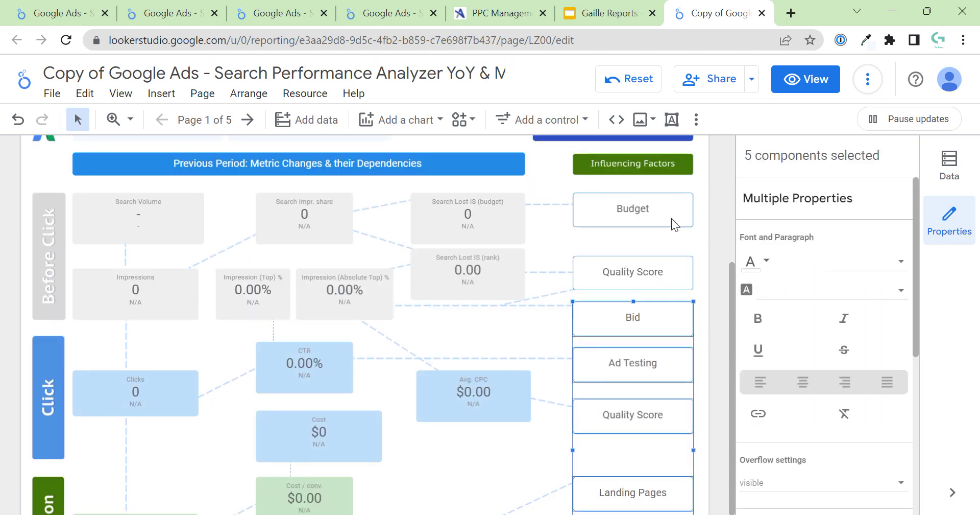
{"action": "left_click", "coordinate": [652, 217], "text": "shift"}
{"action": "left_click", "coordinate": [629, 275], "text": "shift"}
{"action": "scroll", "coordinate": [569, 376], "scroll_direction": "down", "scroll_amount": 2}
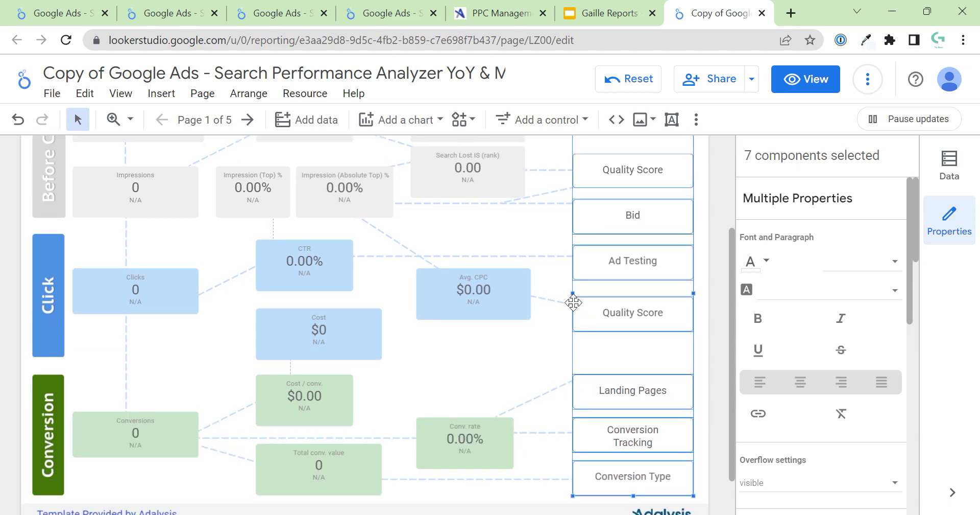
{"action": "left_click_drag", "start_coordinate": [571, 294], "coordinate": [563, 291]}
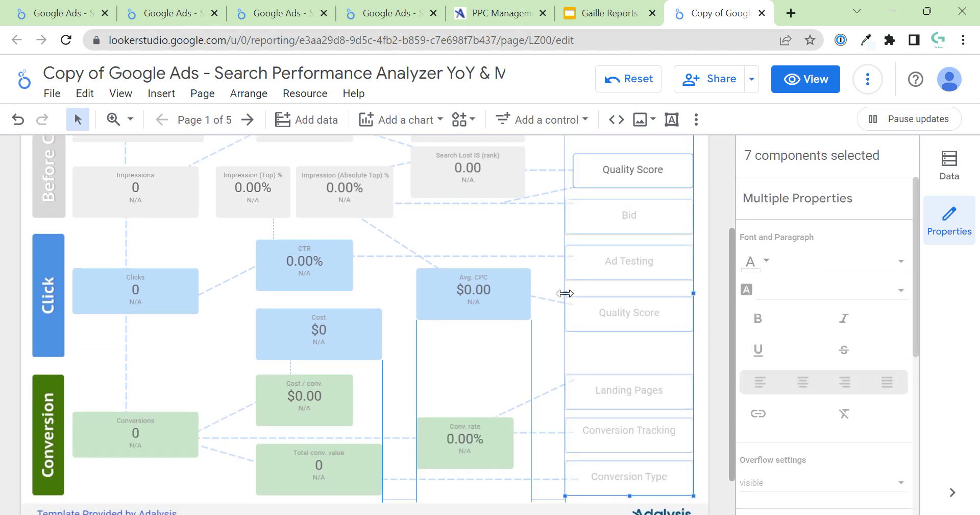
{"action": "left_click", "coordinate": [703, 308]}
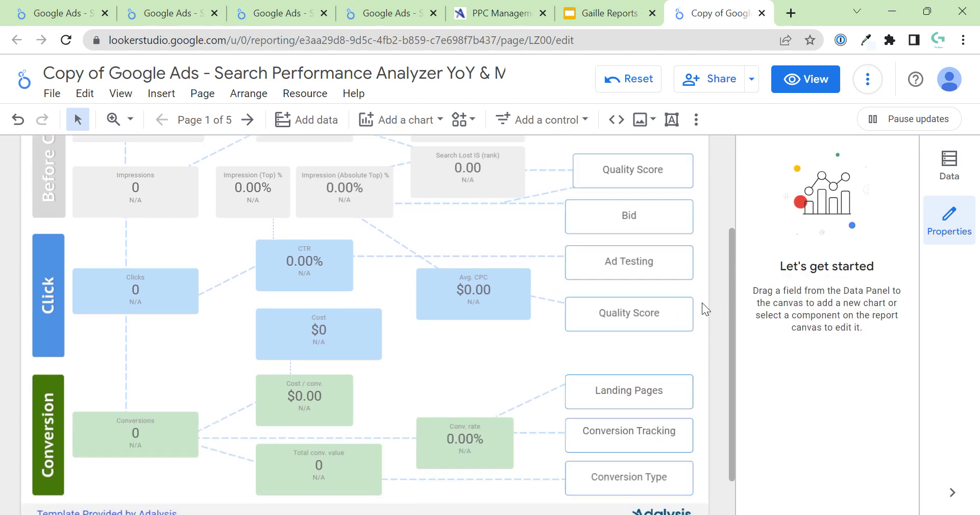
Paste Landing Pages' style only onto the Conversion Tracking box
{"action": "left_click", "coordinate": [671, 437]}
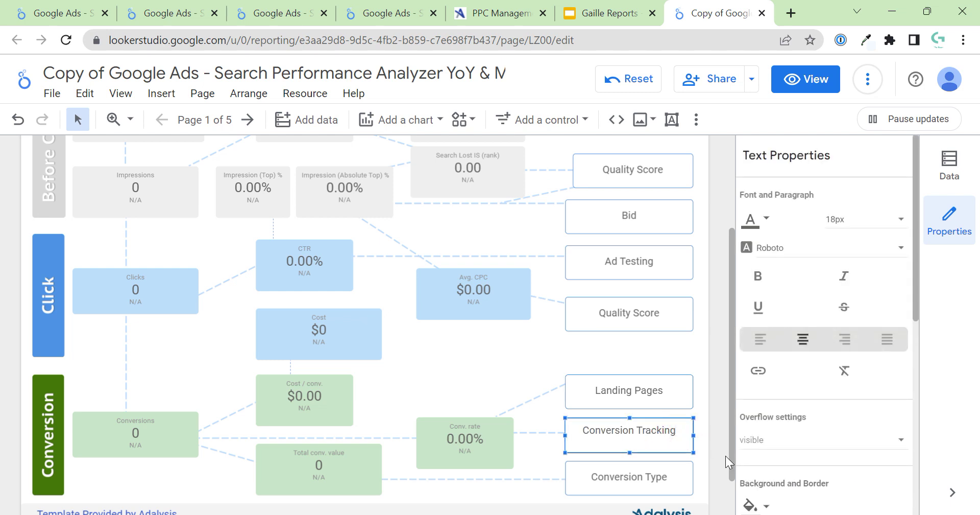
{"action": "left_click", "coordinate": [600, 390]}
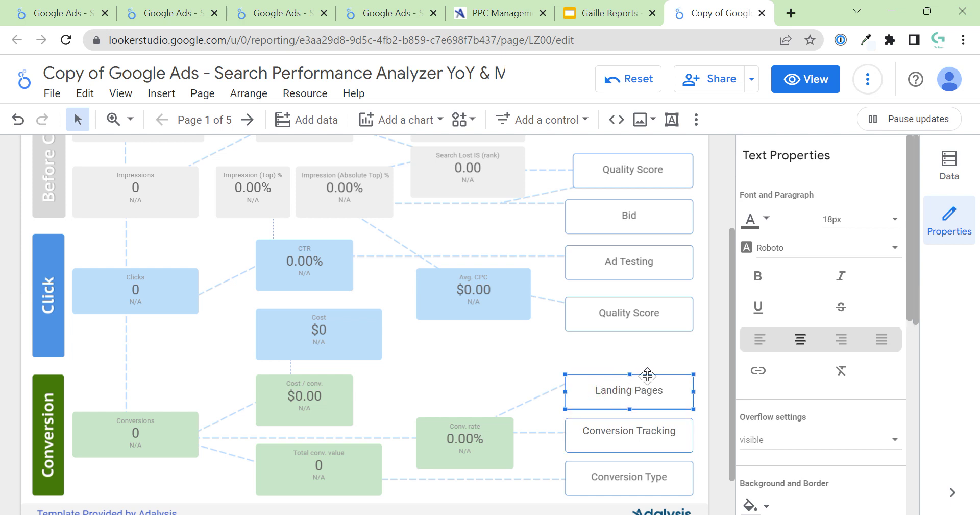
{"action": "left_click", "coordinate": [669, 436]}
{"action": "right_click", "coordinate": [669, 440]}
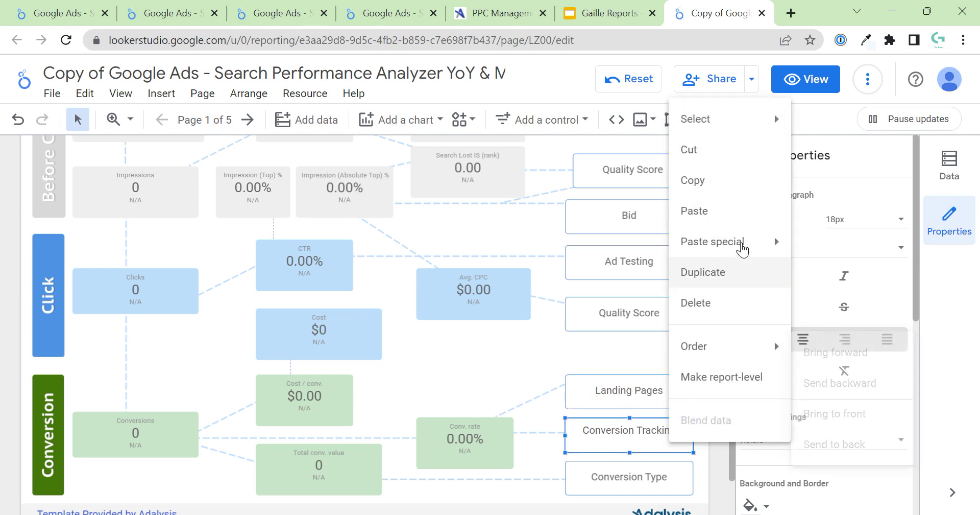
{"action": "mouse_move", "coordinate": [743, 249]}
{"action": "left_click", "coordinate": [805, 257]}
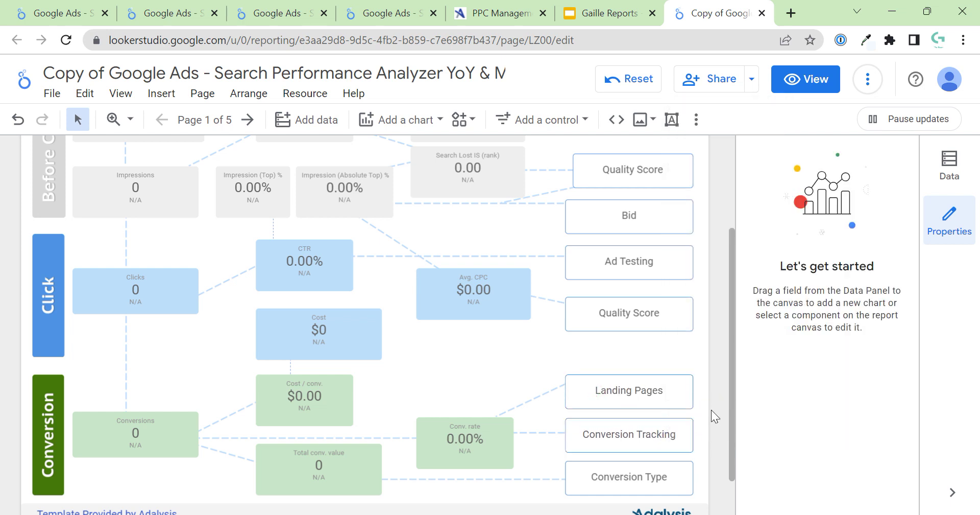
Review the copied report and move its browser tab to second position
{"action": "scroll", "coordinate": [711, 416], "scroll_direction": "down", "scroll_amount": 1}
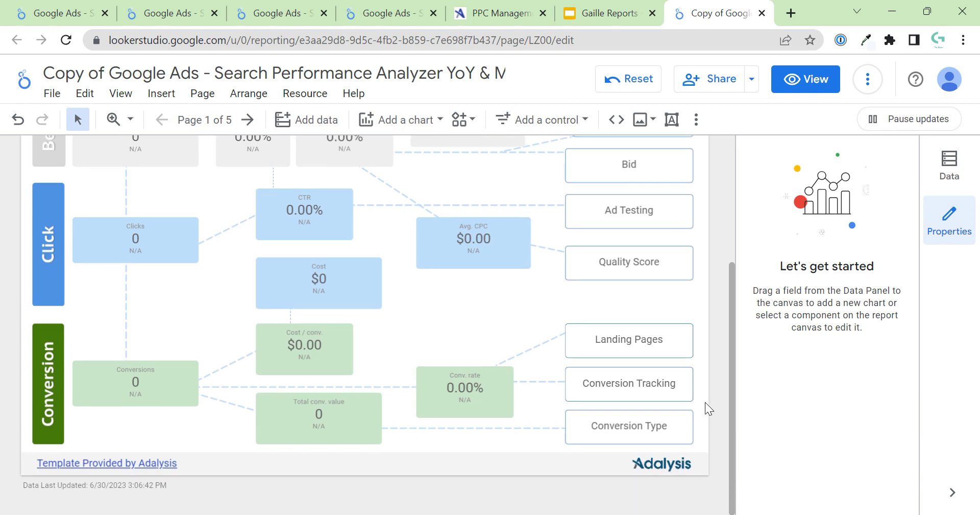
{"action": "scroll", "coordinate": [705, 402], "scroll_direction": "up", "scroll_amount": 4}
{"action": "scroll", "coordinate": [709, 378], "scroll_direction": "down", "scroll_amount": 4}
{"action": "scroll", "coordinate": [649, 316], "scroll_direction": "up", "scroll_amount": 4}
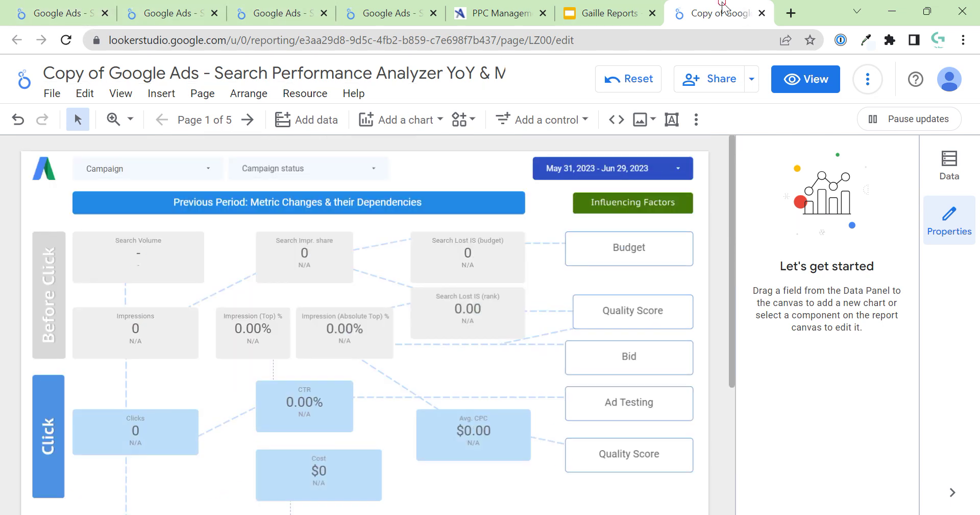
{"action": "left_click_drag", "start_coordinate": [714, 12], "coordinate": [169, 8]}
Open the original Google Ads report tab and scroll through it to compare layouts
{"action": "left_click", "coordinate": [50, 11]}
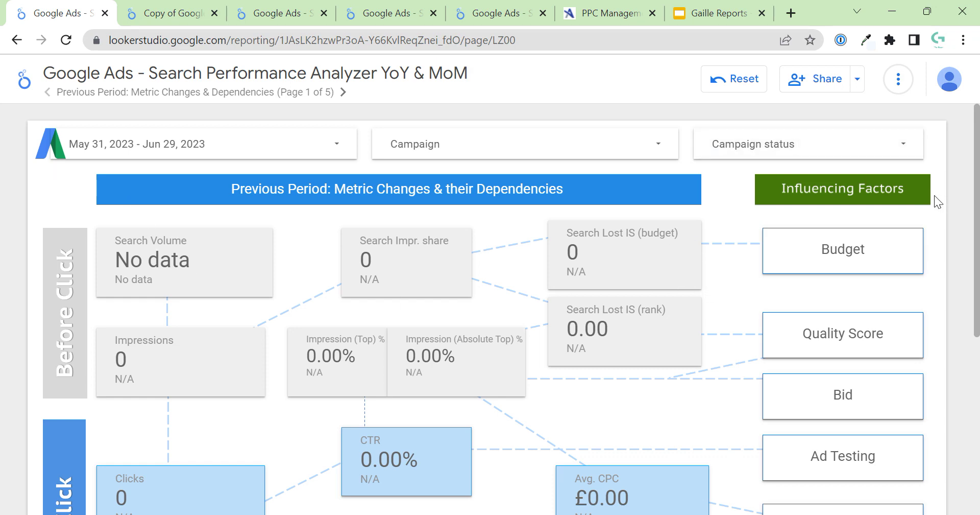
{"action": "scroll", "coordinate": [910, 286], "scroll_direction": "down", "scroll_amount": 6}
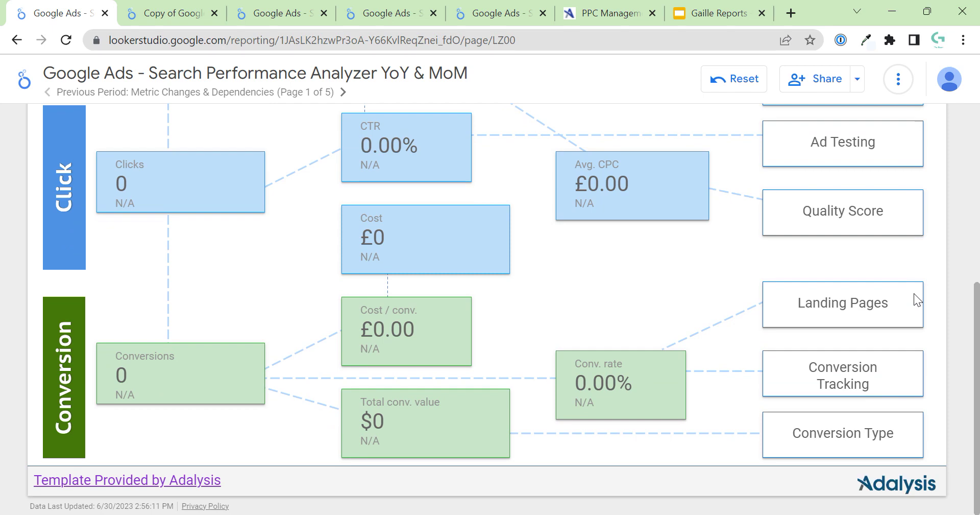
{"action": "scroll", "coordinate": [479, 287], "scroll_direction": "up", "scroll_amount": 6}
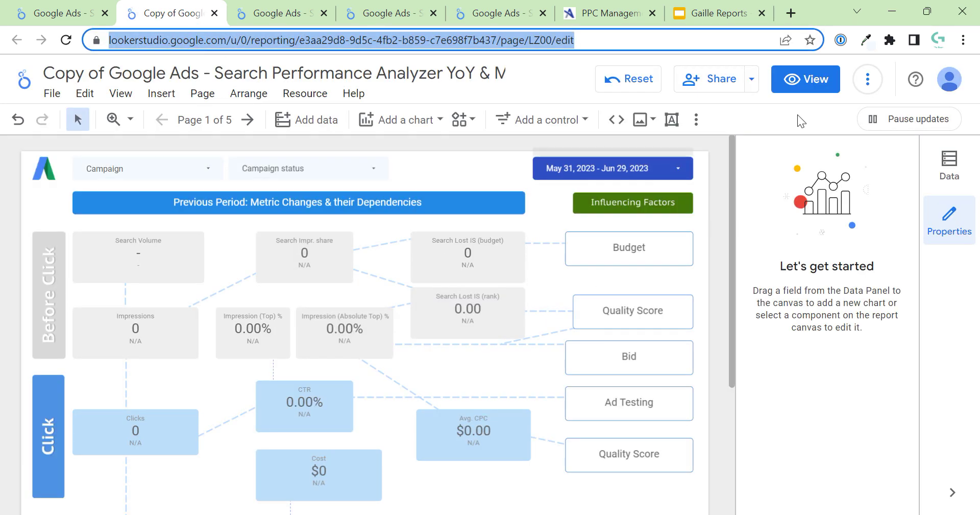
Put the copy in view mode, review it, then open the other analyzer report tab
{"action": "left_click", "coordinate": [798, 79]}
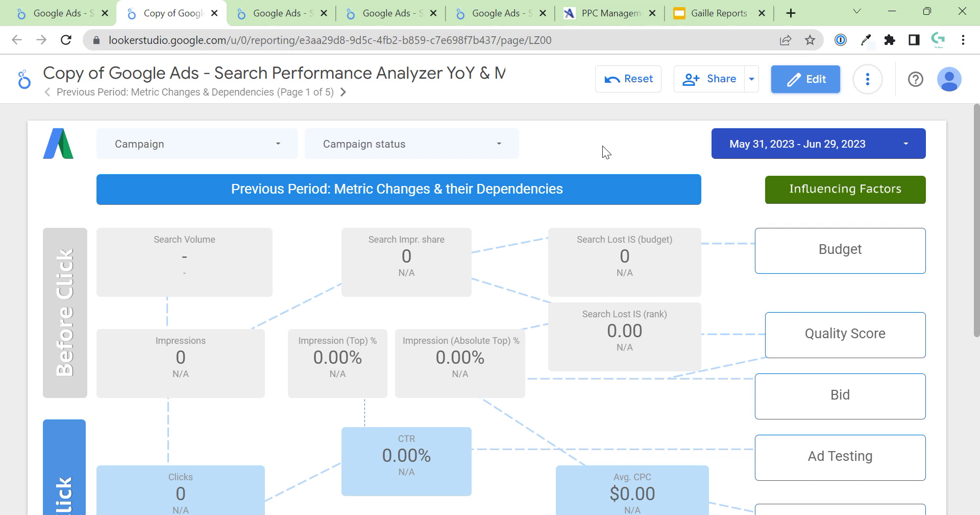
{"action": "scroll", "coordinate": [918, 353], "scroll_direction": "down", "scroll_amount": 6}
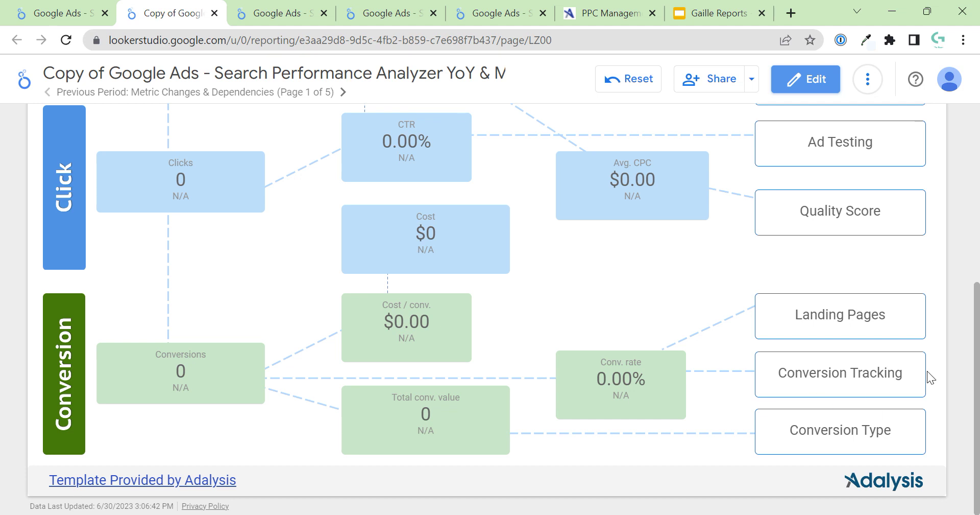
{"action": "scroll", "coordinate": [927, 371], "scroll_direction": "up", "scroll_amount": 3}
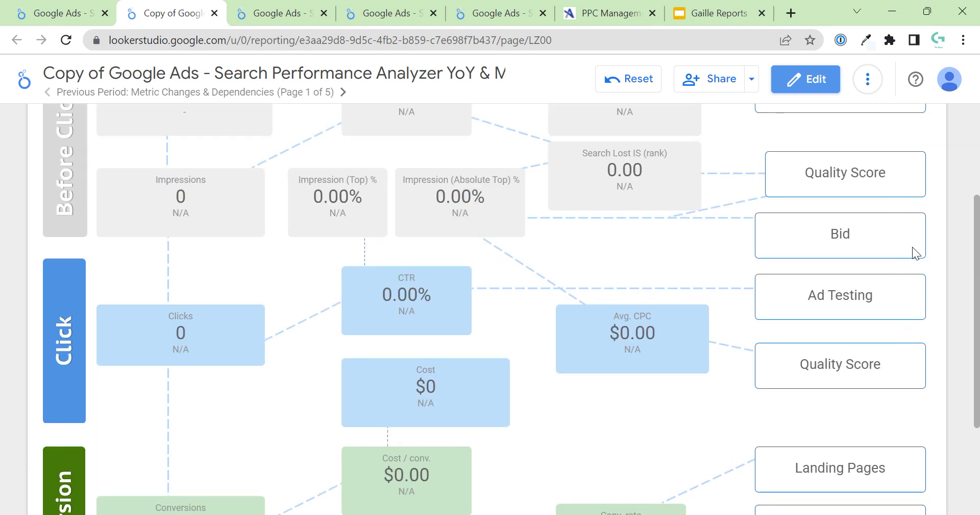
{"action": "scroll", "coordinate": [912, 247], "scroll_direction": "up", "scroll_amount": 3}
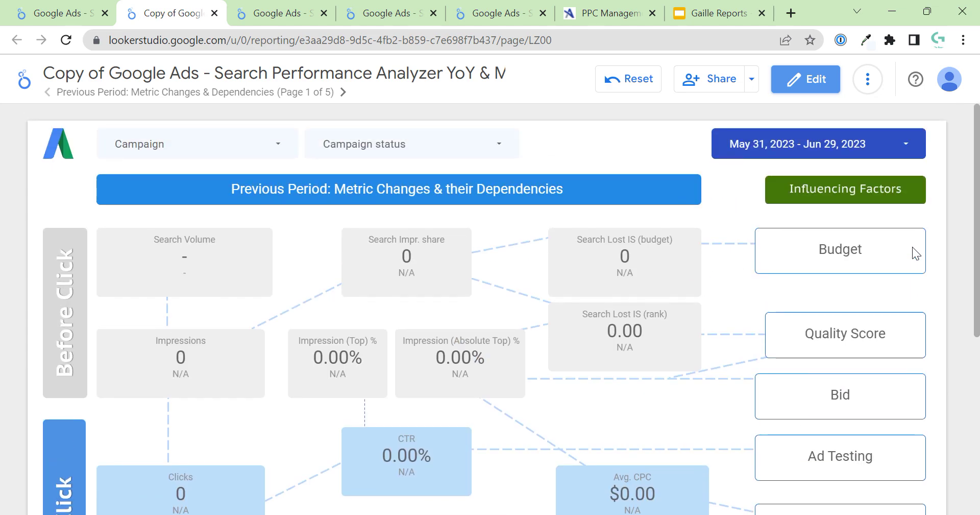
{"action": "scroll", "coordinate": [921, 258], "scroll_direction": "down", "scroll_amount": 6}
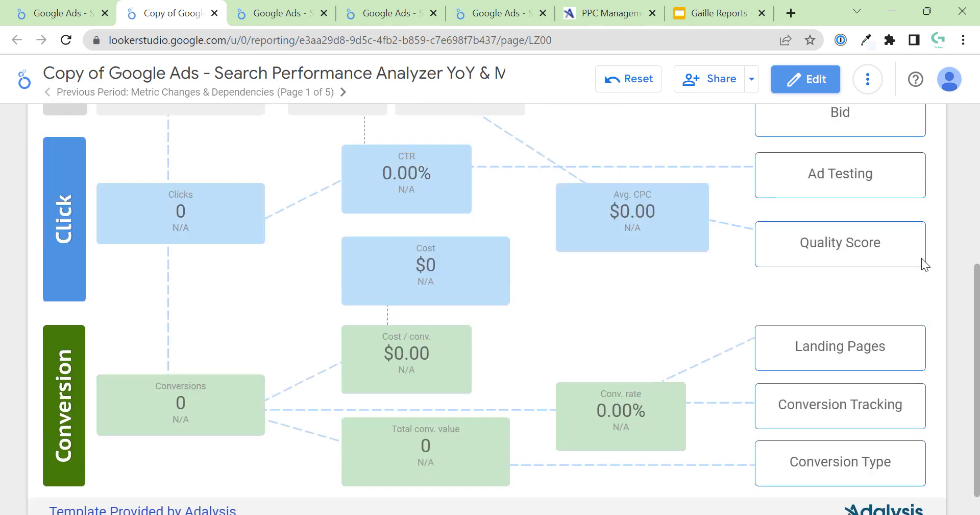
{"action": "scroll", "coordinate": [921, 259], "scroll_direction": "up", "scroll_amount": 6}
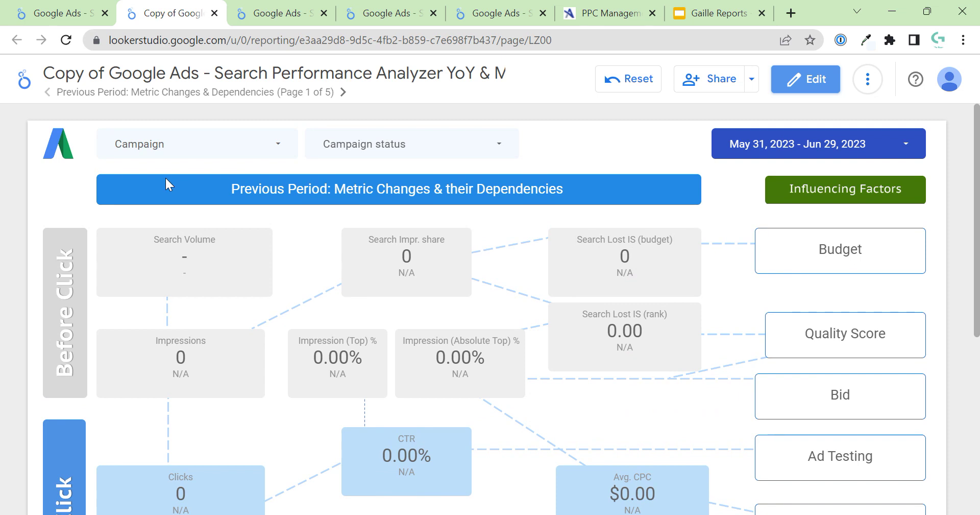
{"action": "left_click", "coordinate": [296, 11]}
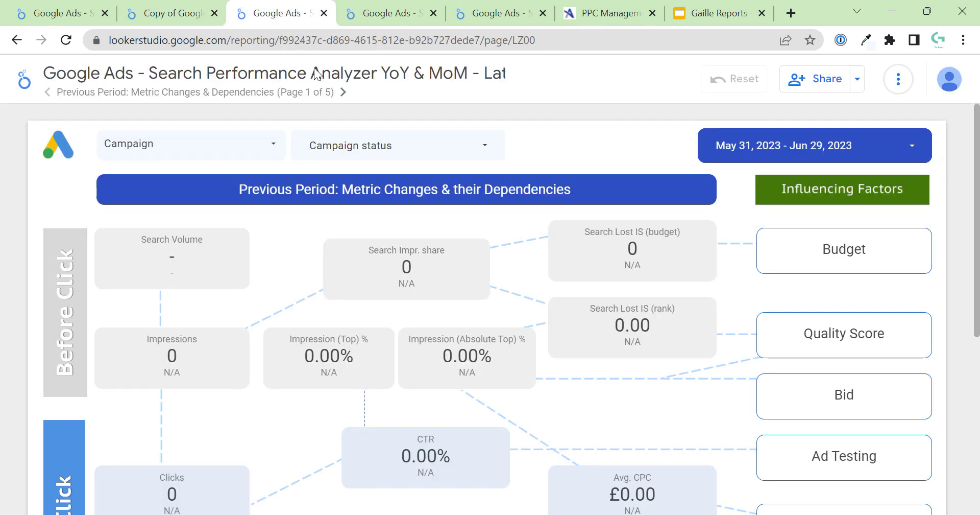
Page through Previous Year, campaign stats and Resources pages, then open the Search & Display report
{"action": "left_click", "coordinate": [342, 92]}
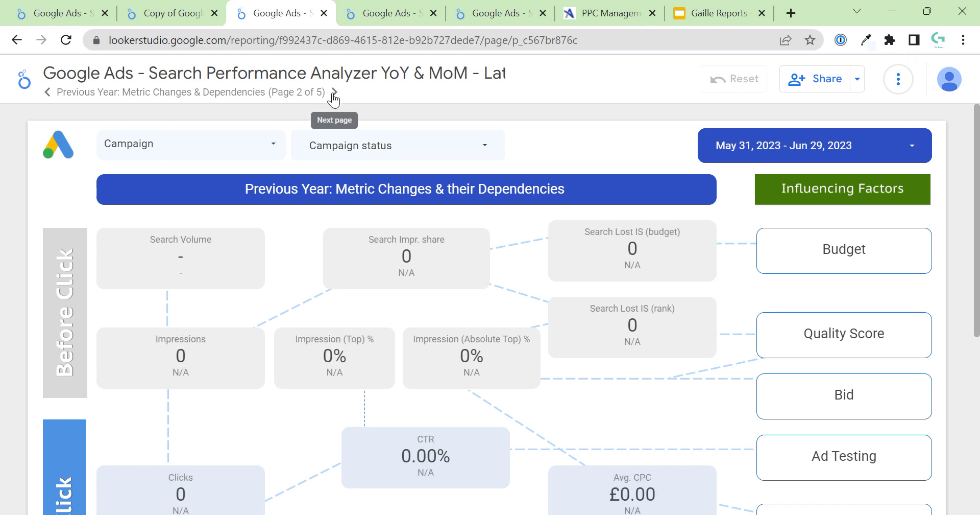
{"action": "left_click", "coordinate": [335, 92]}
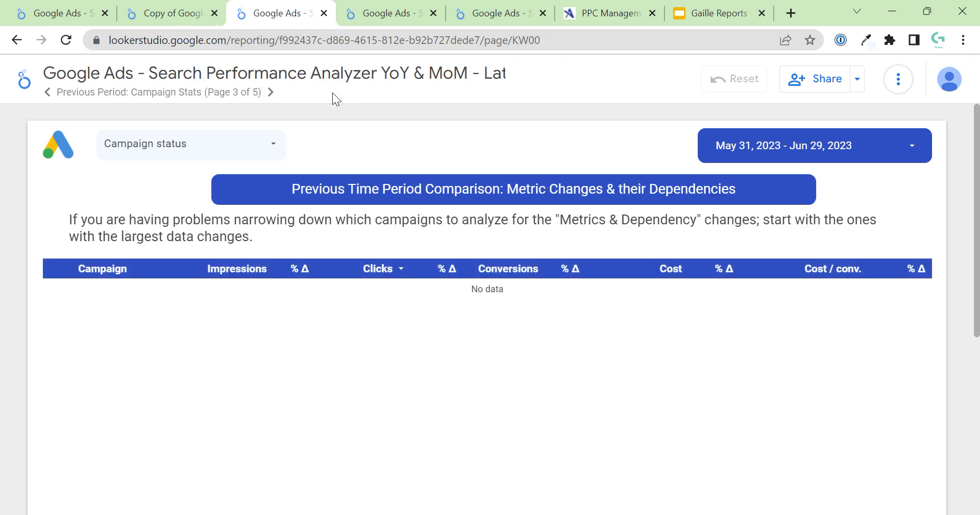
{"action": "left_click", "coordinate": [269, 102]}
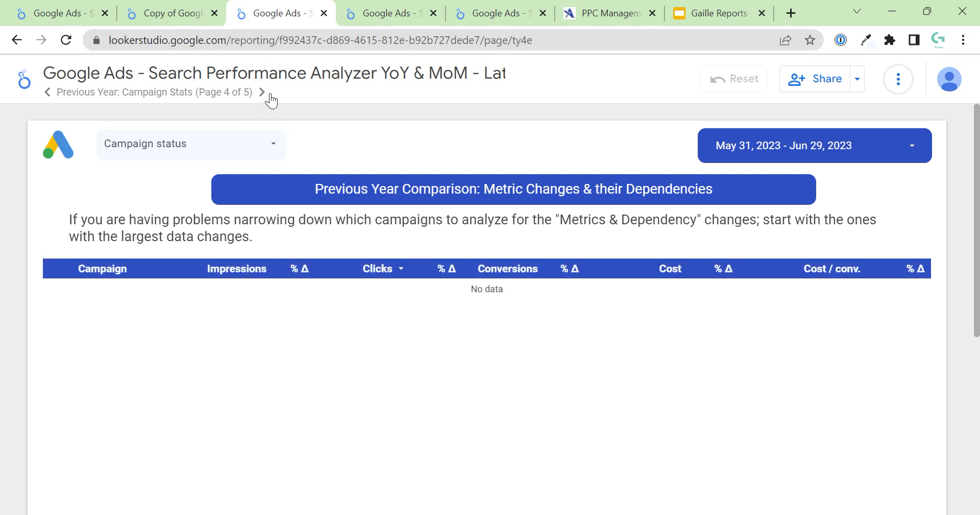
{"action": "left_click", "coordinate": [261, 92]}
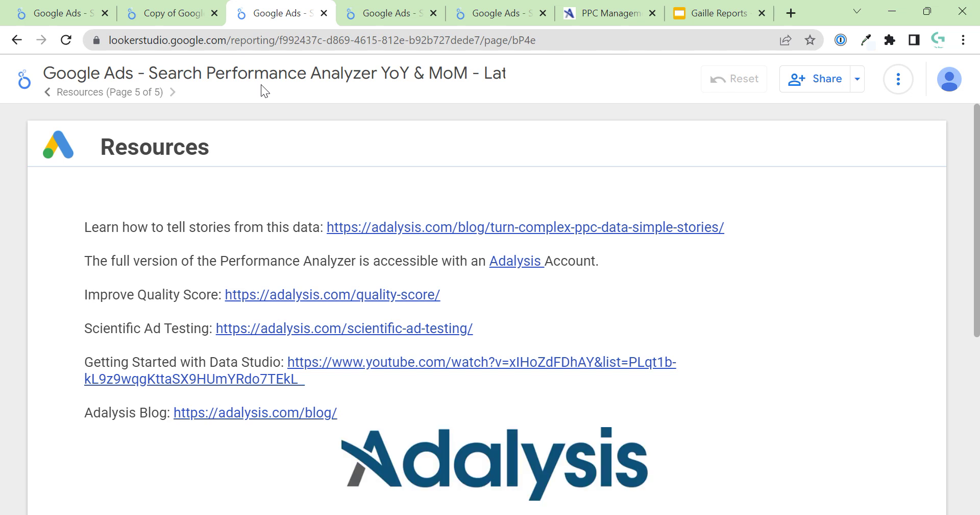
{"action": "left_click", "coordinate": [380, 10]}
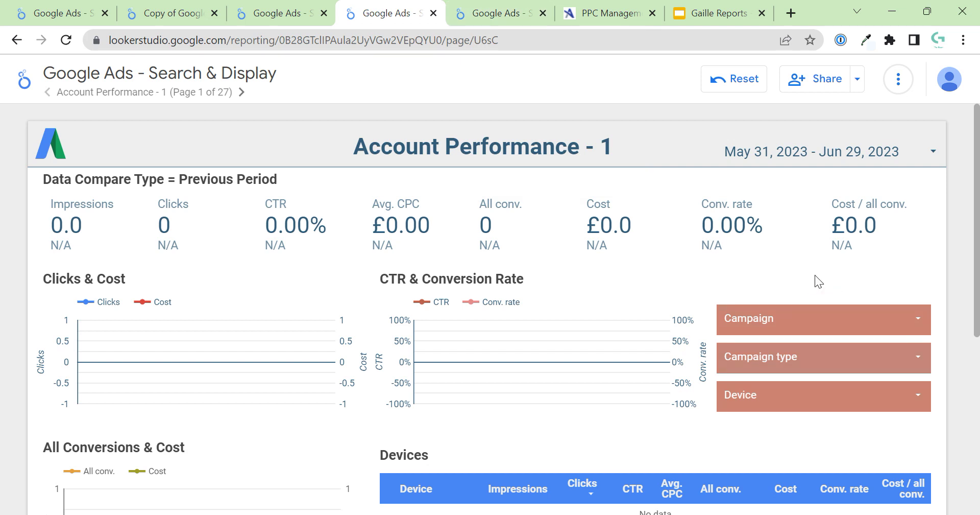
Switch to the Google Ads - Search & Display - Latest report and scroll through it
{"action": "left_click", "coordinate": [493, 19]}
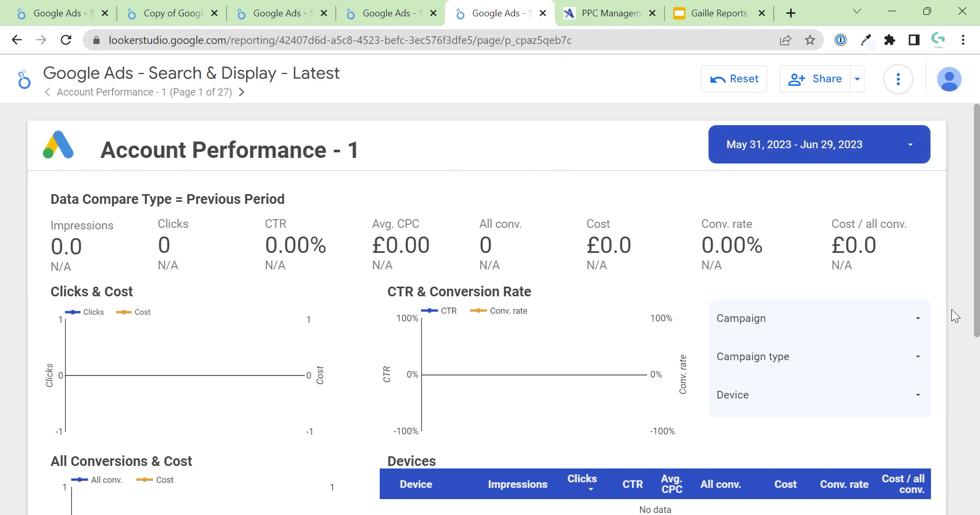
{"action": "scroll", "coordinate": [933, 300], "scroll_direction": "down", "scroll_amount": 5}
{"action": "scroll", "coordinate": [933, 299], "scroll_direction": "up", "scroll_amount": 5}
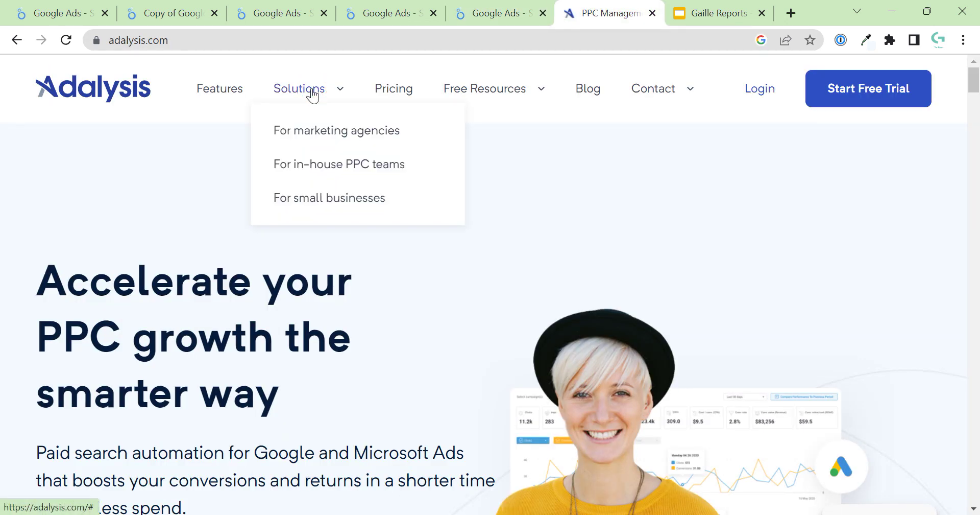
Browse Adalysis's Data Studio Reports page, then return to the Search Performance Analyzer YoY & MoM report
{"action": "mouse_move", "coordinate": [492, 96]}
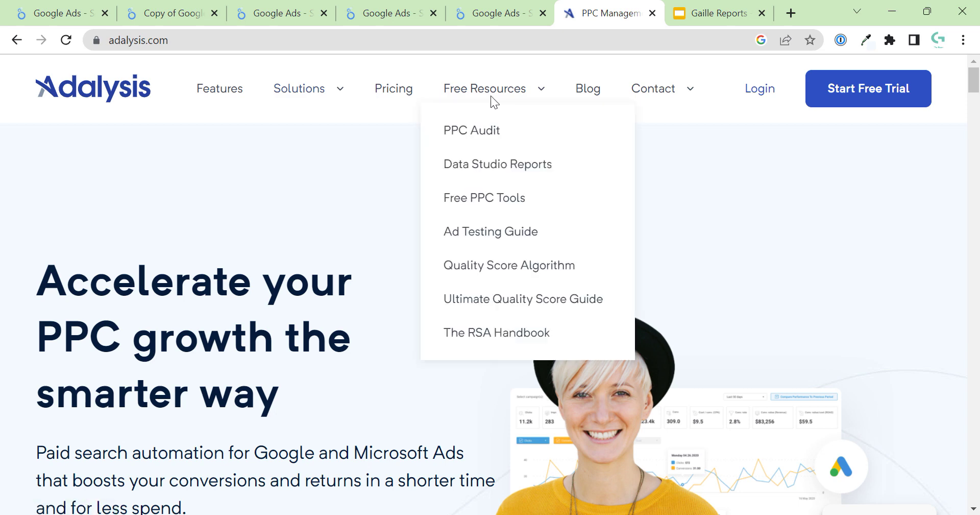
{"action": "left_click", "coordinate": [495, 165]}
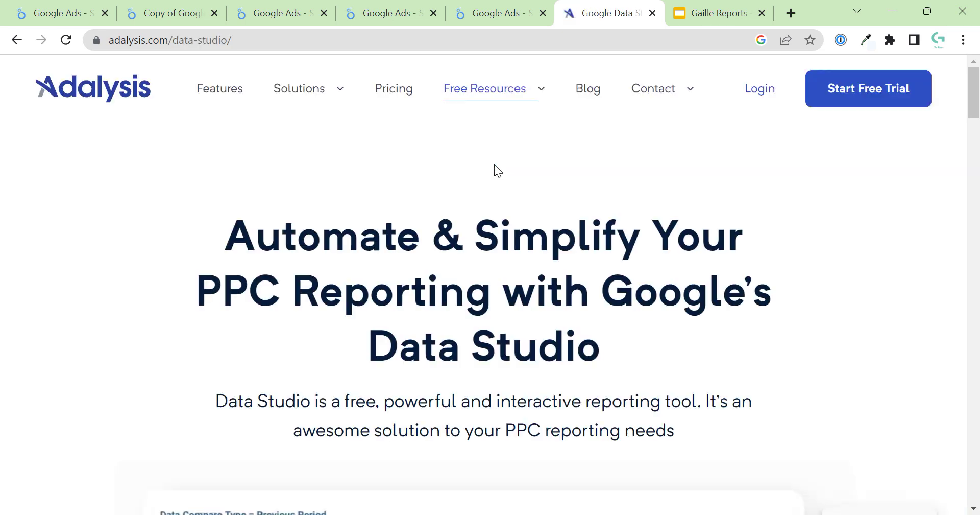
{"action": "scroll", "coordinate": [795, 281], "scroll_direction": "down", "scroll_amount": 20}
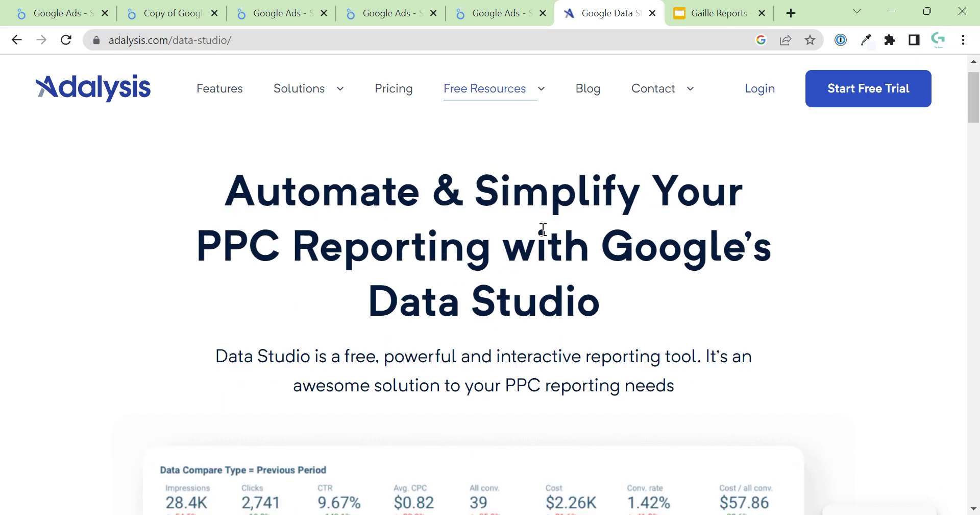
{"action": "scroll", "coordinate": [795, 282], "scroll_direction": "down", "scroll_amount": 5}
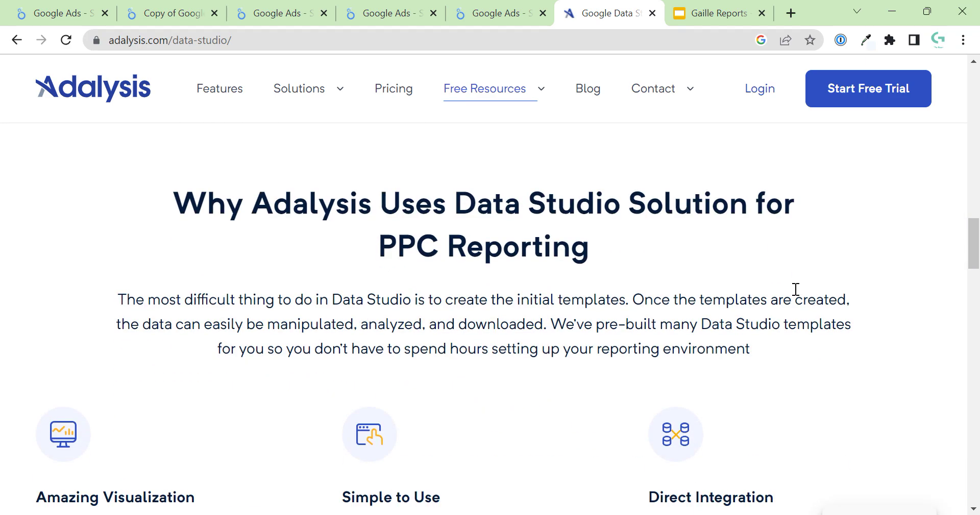
{"action": "scroll", "coordinate": [786, 275], "scroll_direction": "up", "scroll_amount": 20}
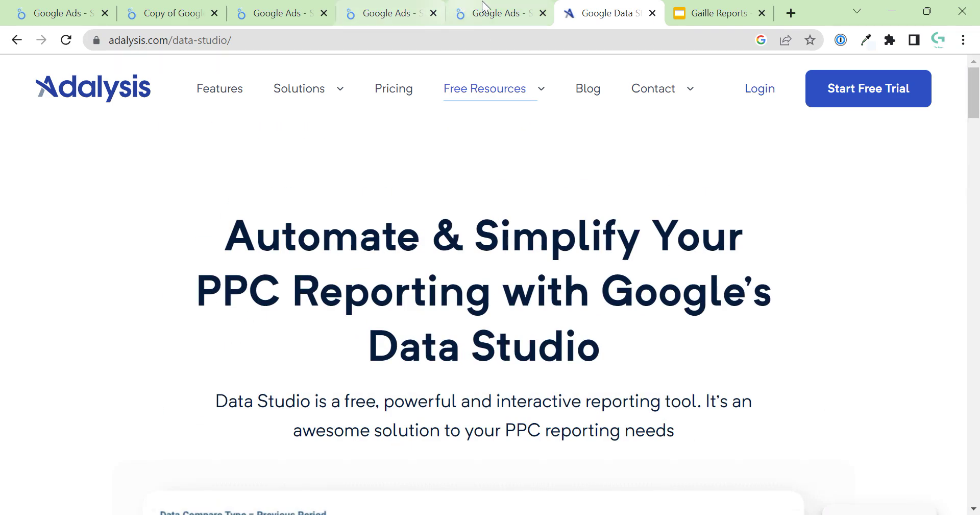
{"action": "left_click", "coordinate": [378, 11]}
{"action": "left_click", "coordinate": [301, 14]}
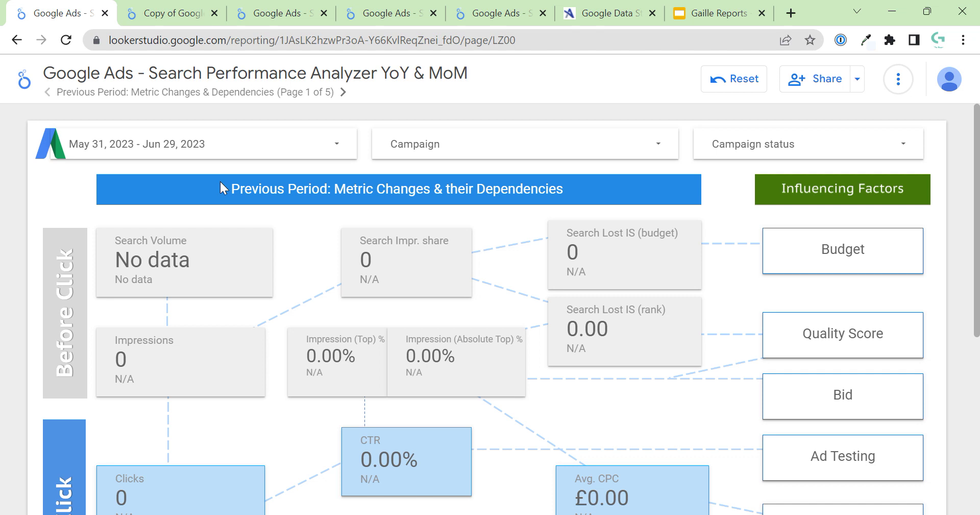
Return to the restyled 'Copy of Google Ads - Search Performance Analyzer' report tab
{"action": "left_click", "coordinate": [189, 18]}
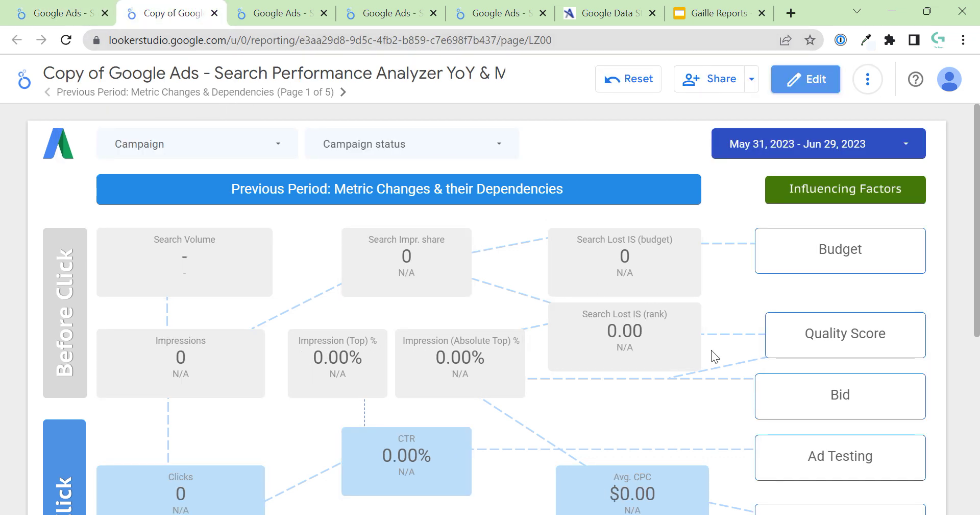